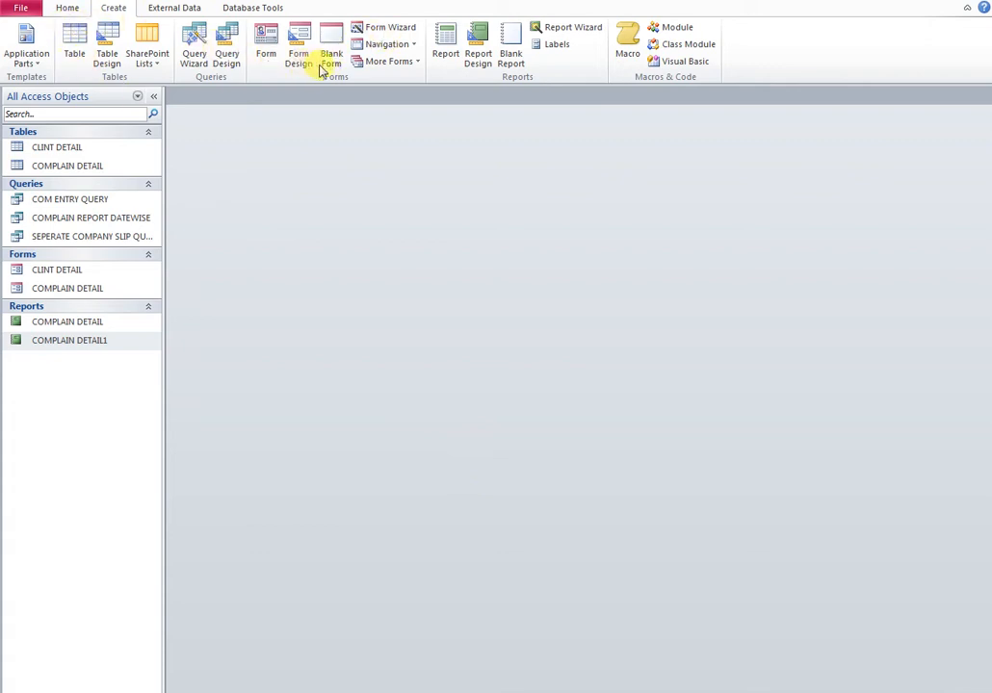
Create a new blank form, Form1, from the Create tab
left_click(330, 58)
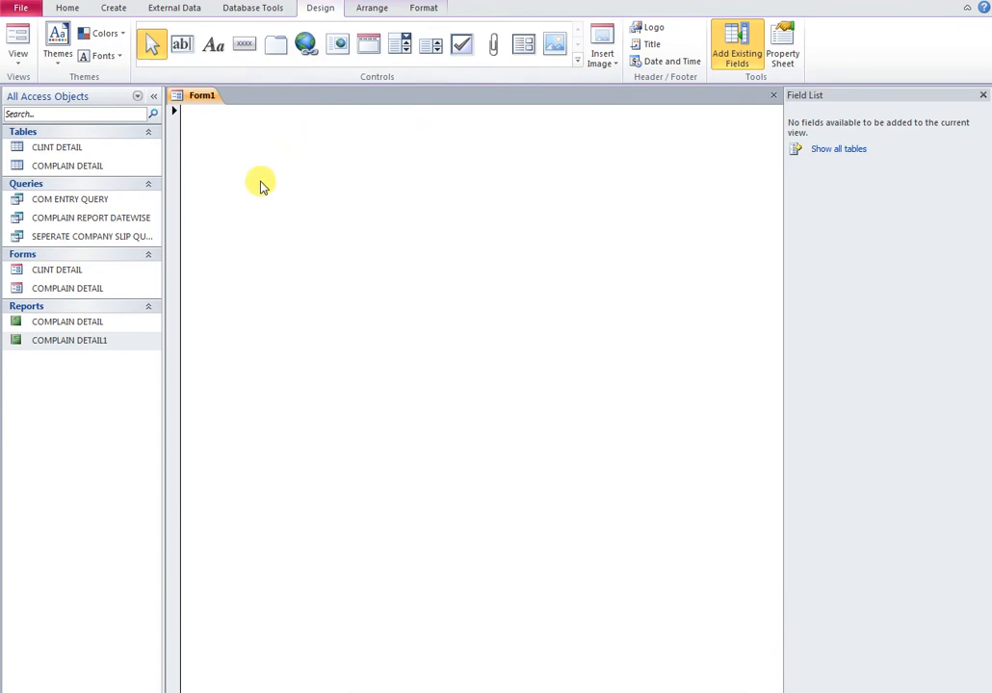
Switch Form1 to Design View and draw a command button on the grid
right_click(259, 180)
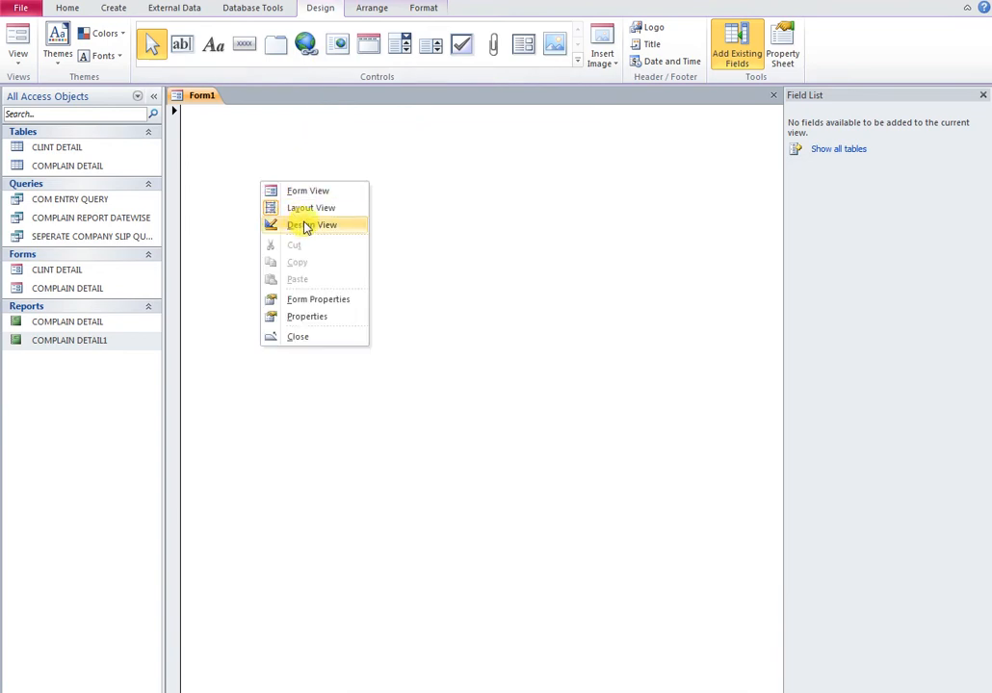
left_click(305, 225)
left_click(243, 44)
left_click_drag(338, 249, 531, 296)
Make the button open the CLINT DETAIL form, captioned 'ADD NEW CLINT DETAIL'
left_click(472, 280)
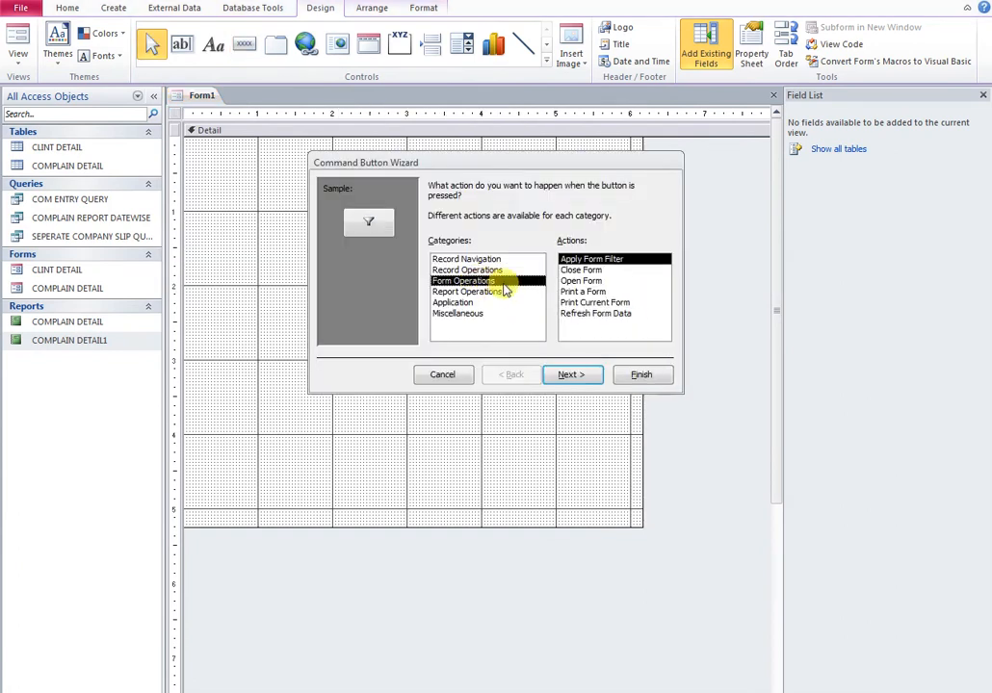
left_click(582, 280)
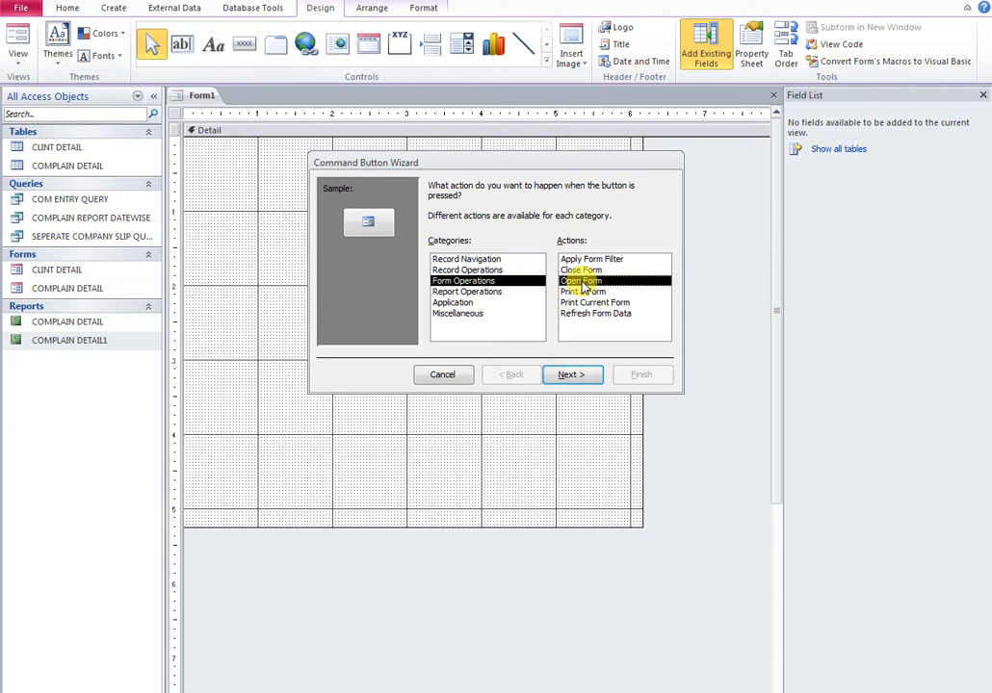
left_click(563, 375)
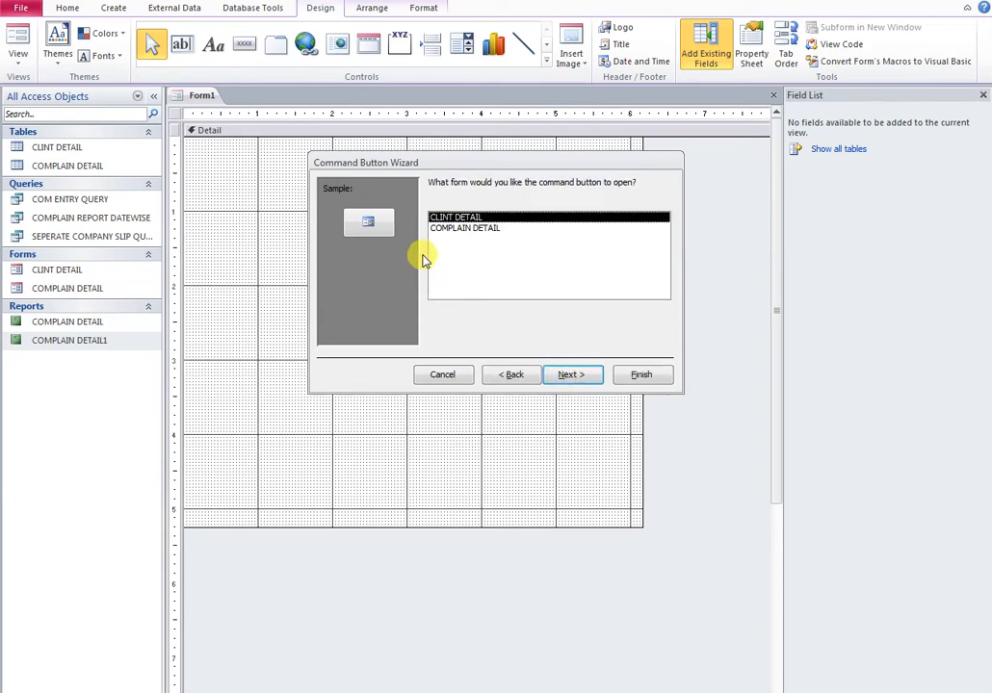
left_click(572, 375)
left_click(581, 382)
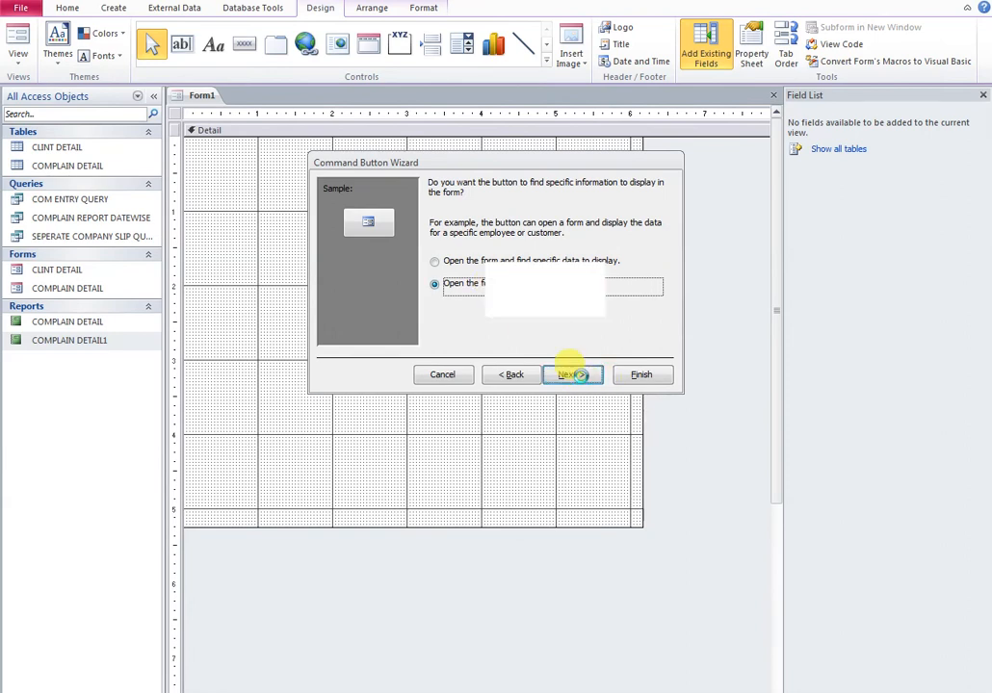
left_click(450, 248)
left_click(448, 248)
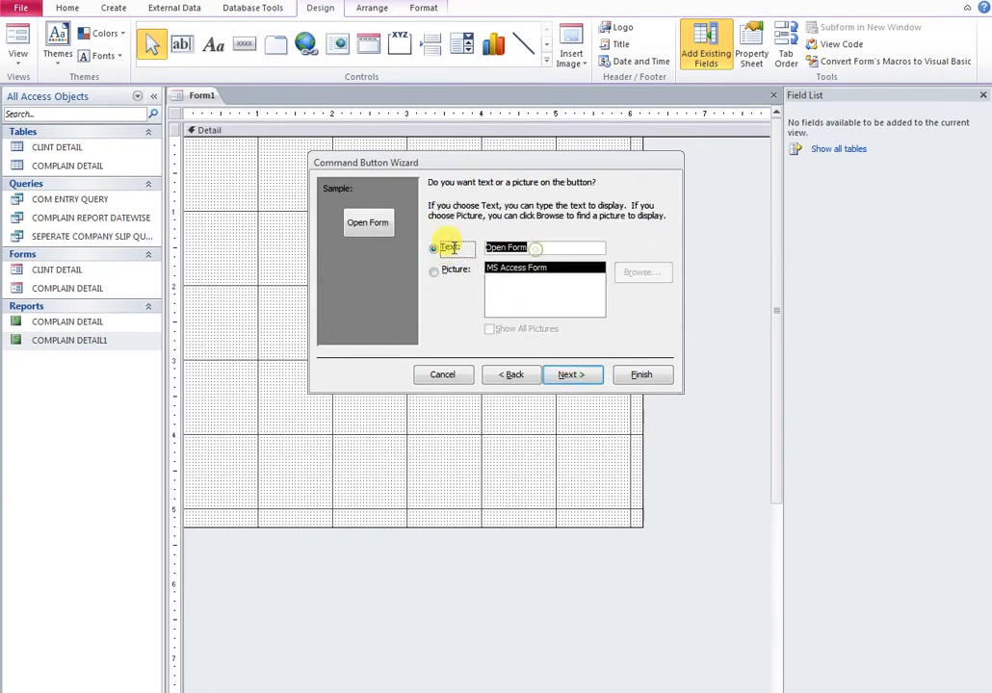
type("ADD")
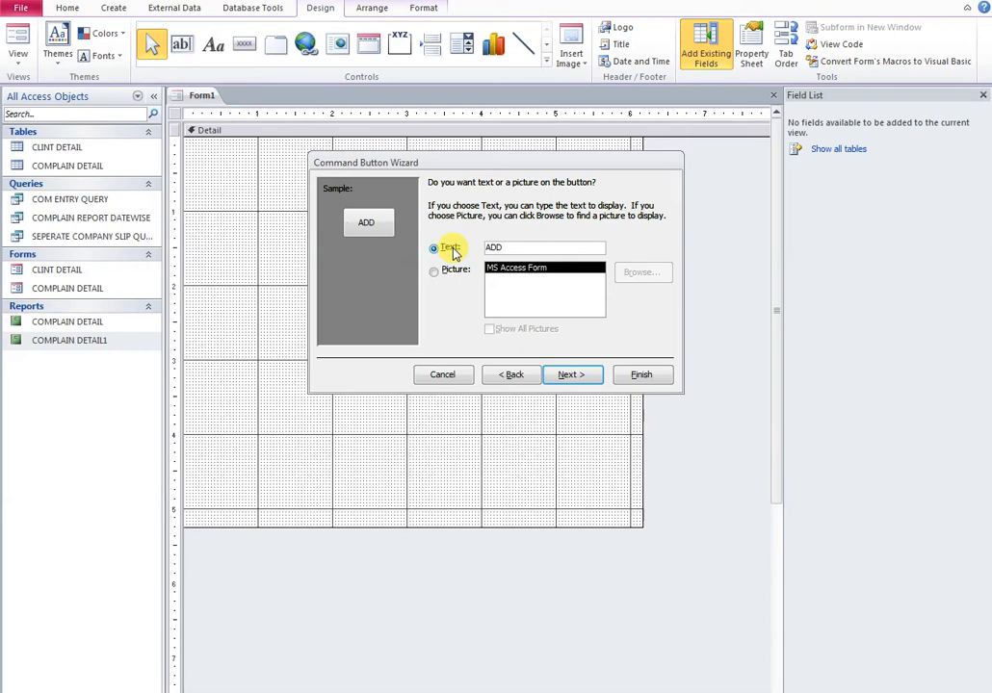
type(" NEW CLINT DETAIL")
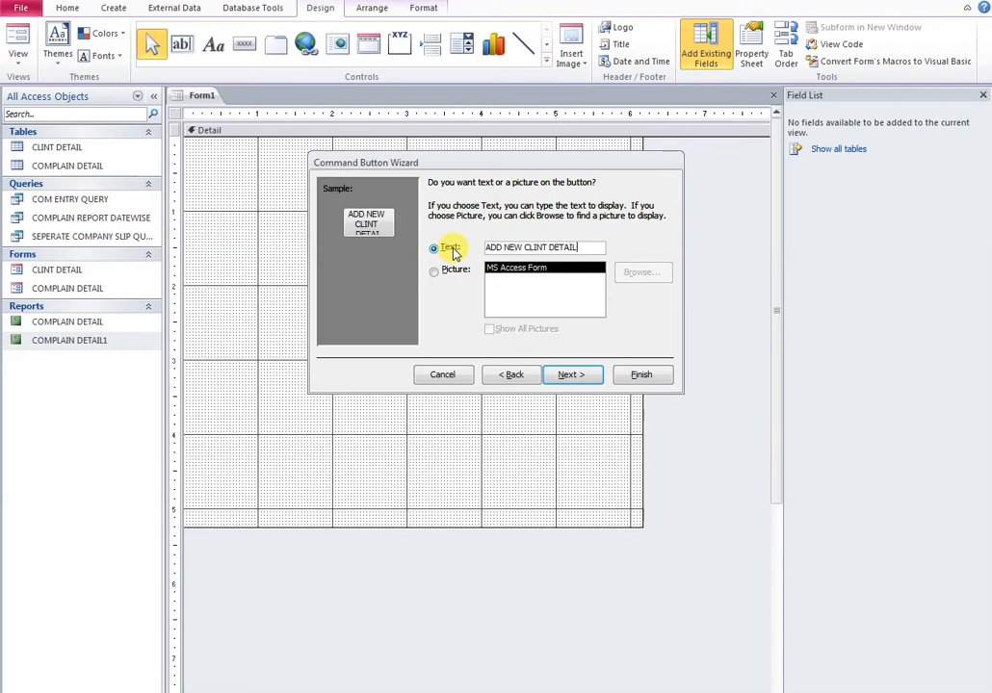
left_click(572, 376)
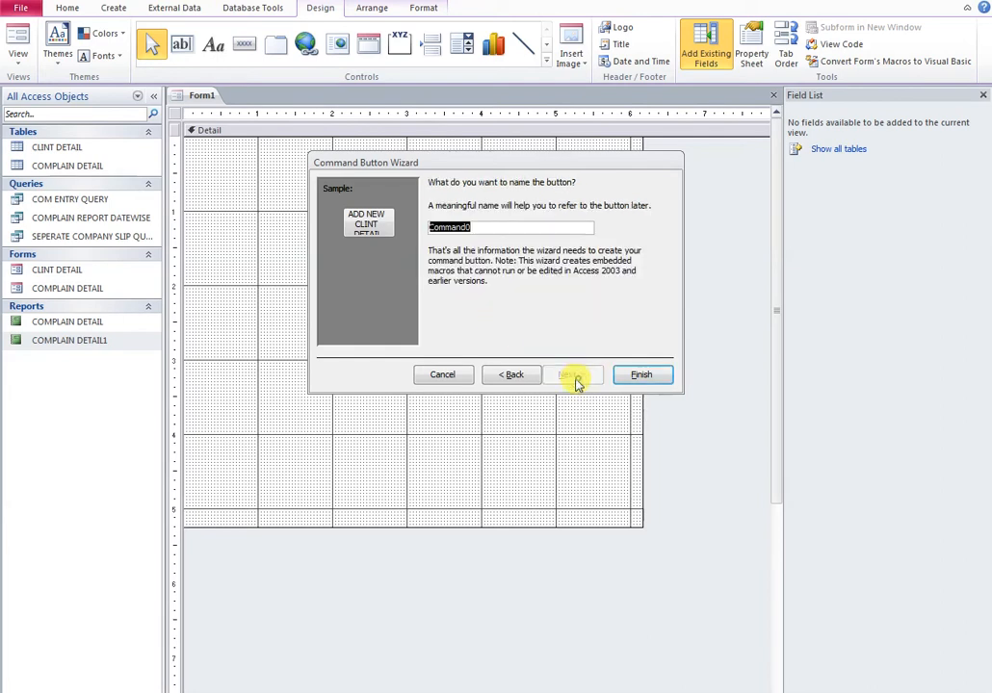
left_click(639, 377)
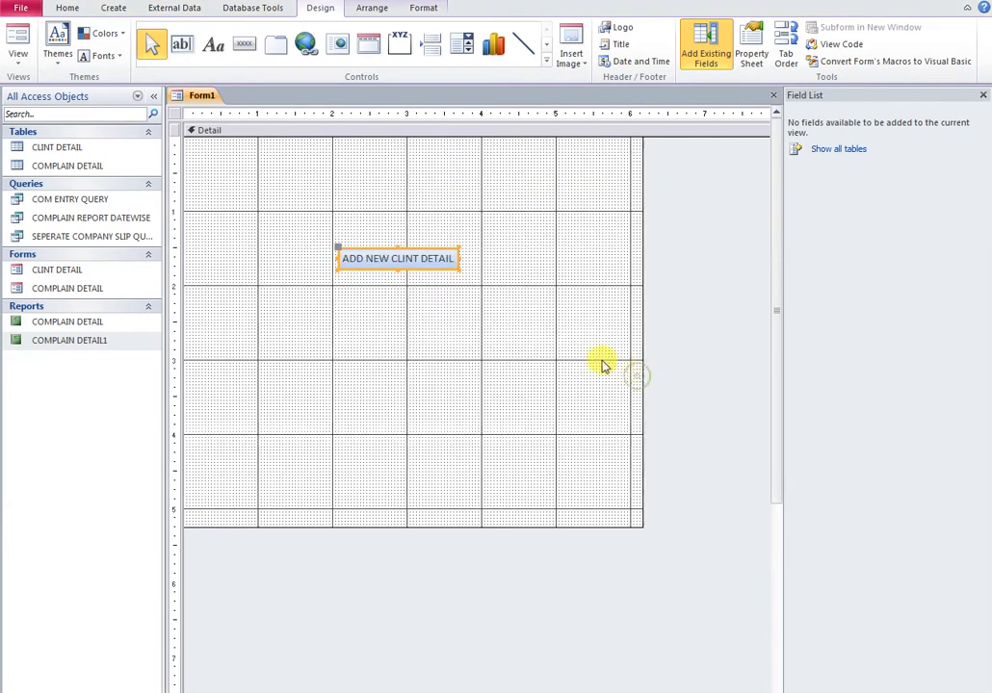
Shift the ADD NEW CLINT DETAIL button right and place a second button below it
left_click(368, 299)
left_click_drag(380, 268, 421, 266)
left_click(246, 50)
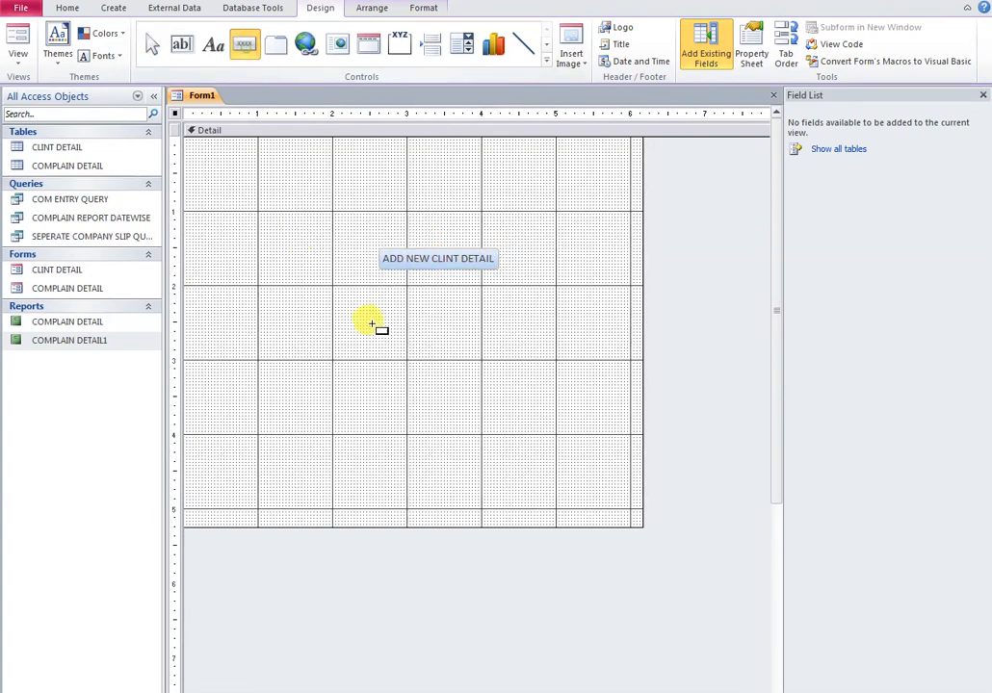
left_click(388, 276)
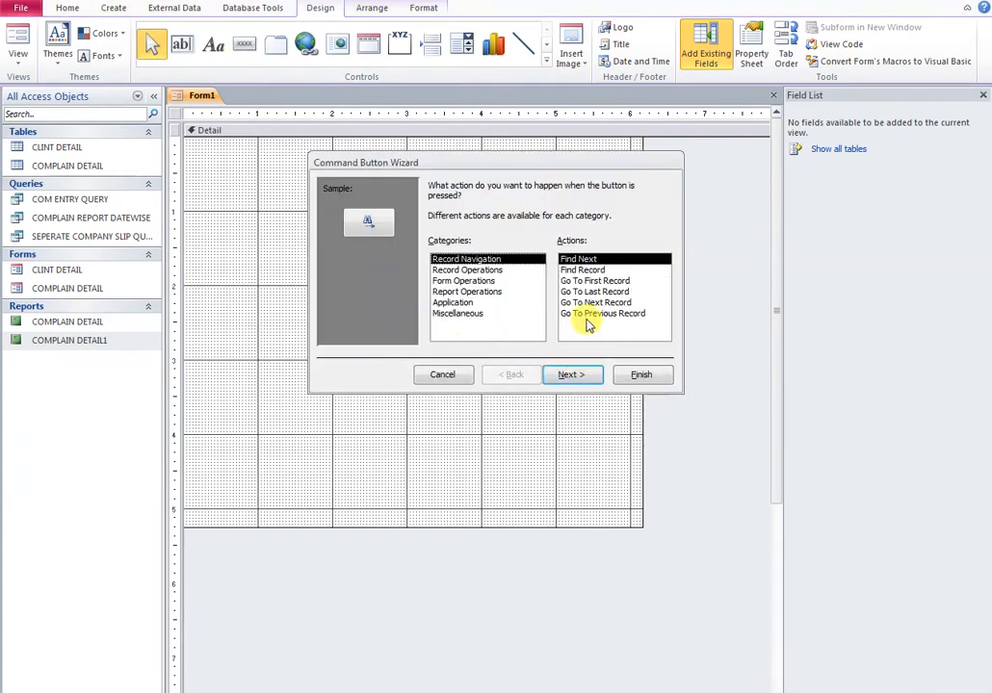
Make the second button open COMPLAIN DETAIL, captioned 'ENTER NEW COMPLAIN AND VERIFY', then select both buttons
left_click(460, 280)
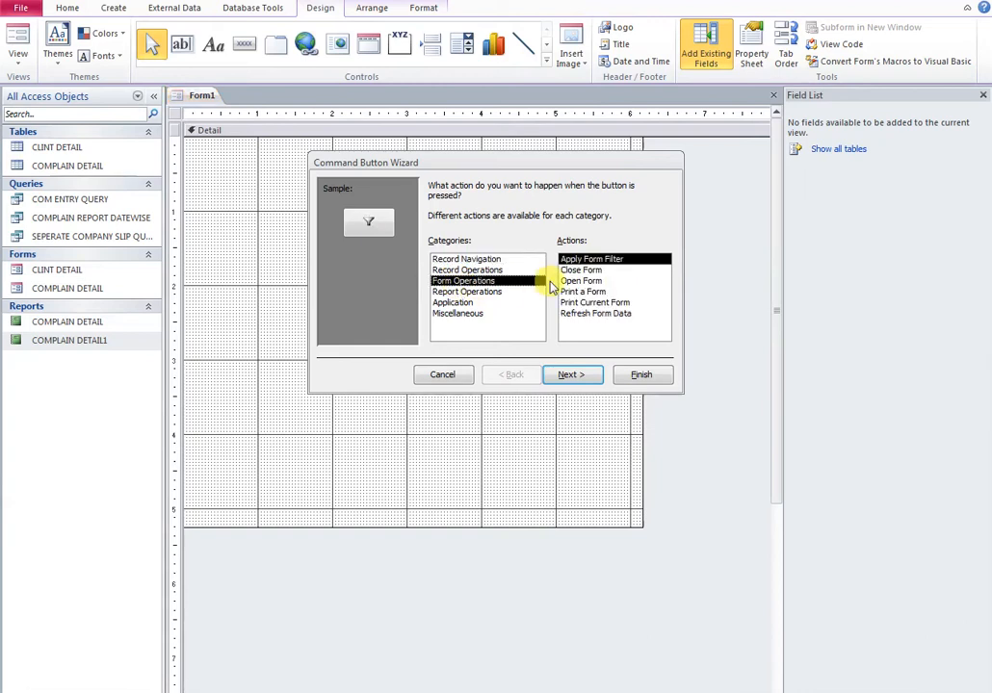
left_click(580, 280)
left_click(572, 375)
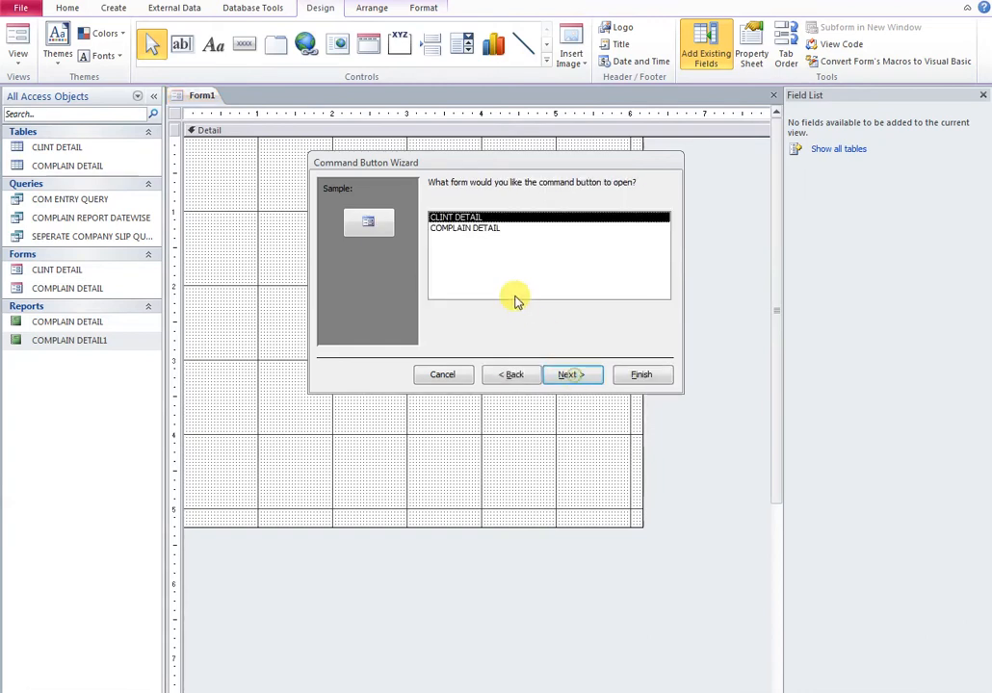
left_click(472, 228)
left_click(573, 376)
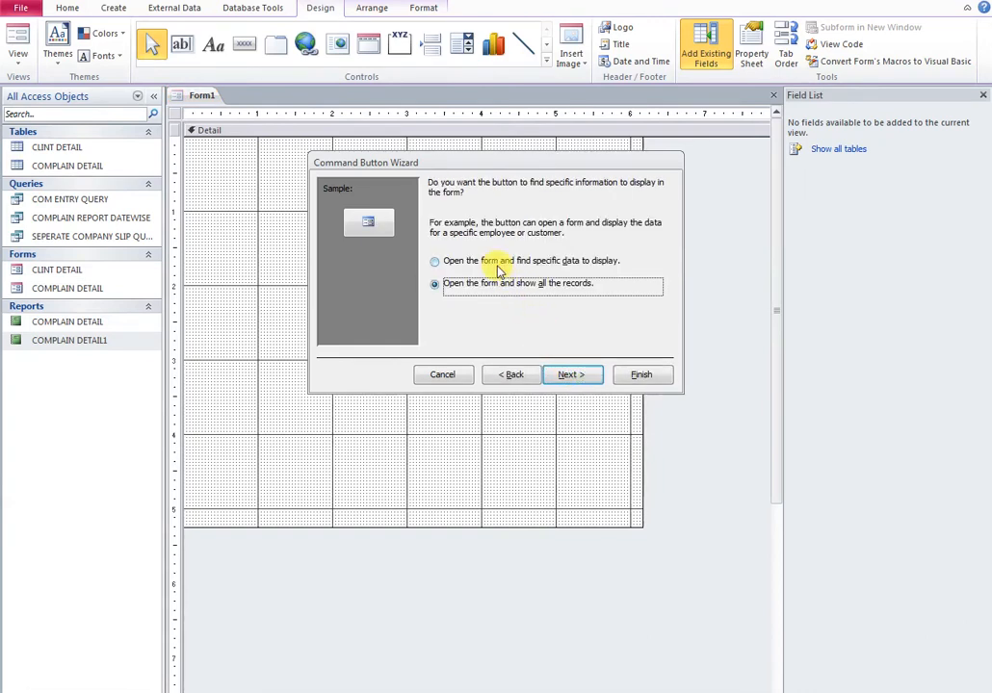
left_click(576, 375)
left_click(451, 247)
left_click_drag(528, 247, 476, 250)
type("AD")
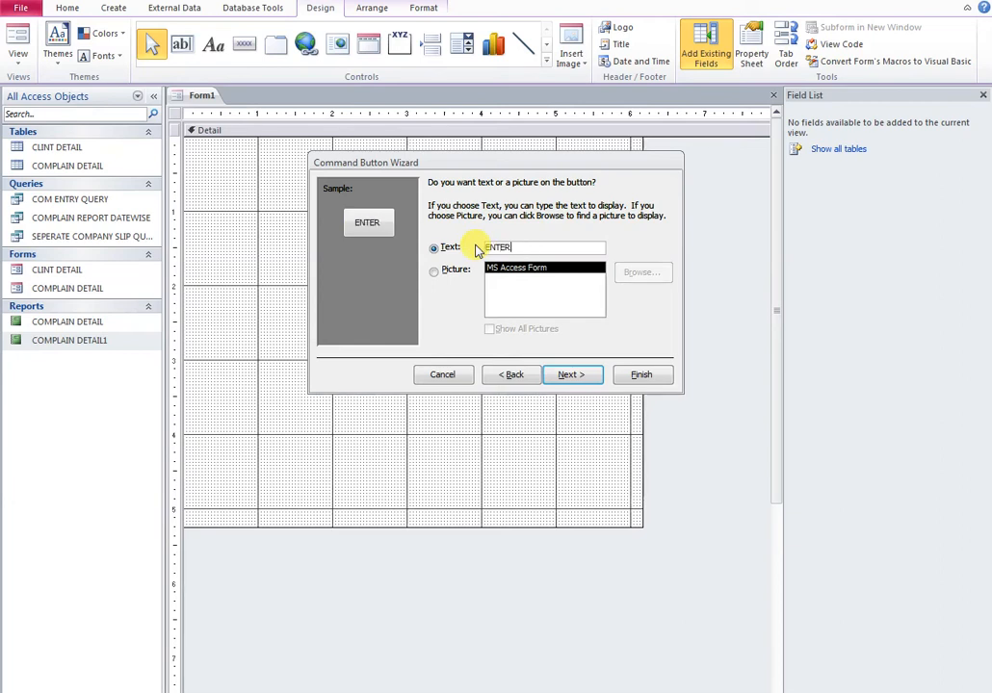
type("ENTER NEW COMP")
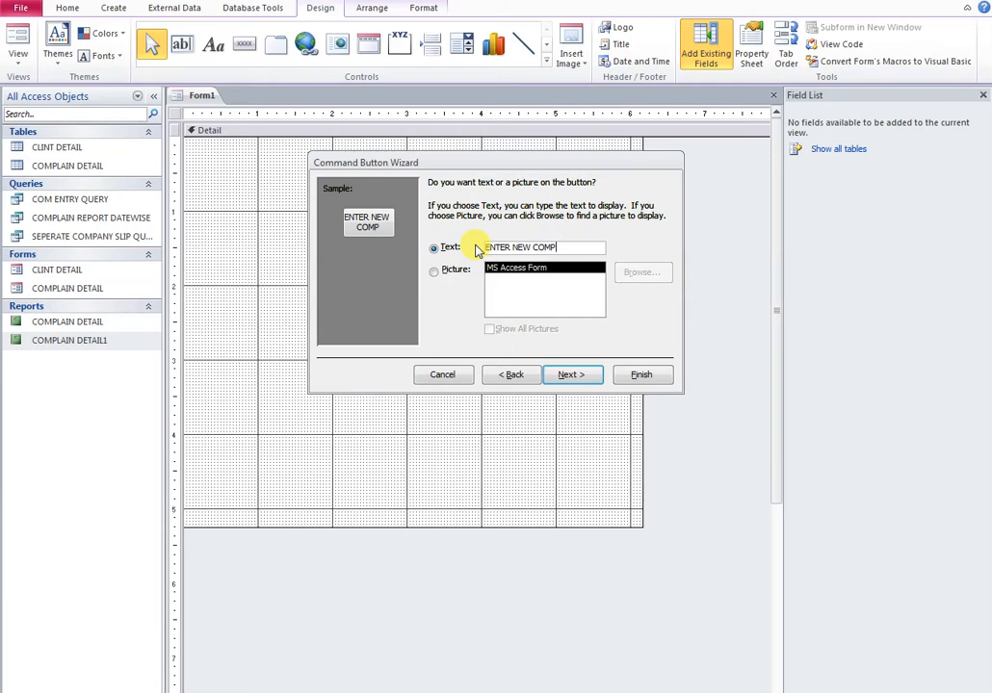
type("LAIN")
type("AND VER")
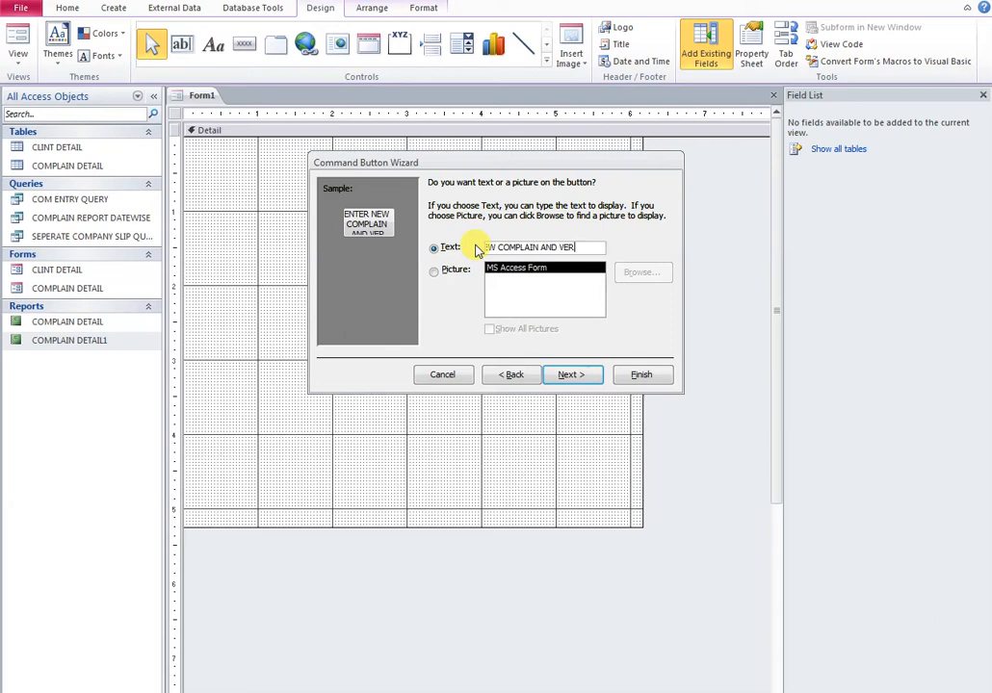
type("IFY")
left_click(568, 375)
left_click(640, 375)
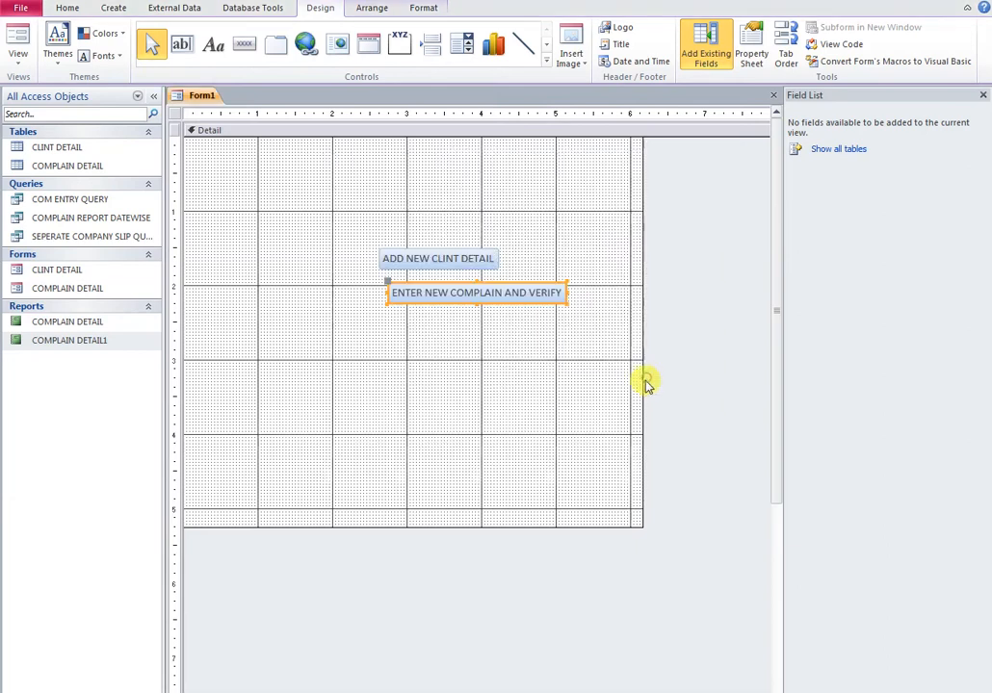
left_click_drag(487, 374, 415, 316)
Draw a third button below the others that previews the COMPLAIN DETAIL report
left_click(317, 376)
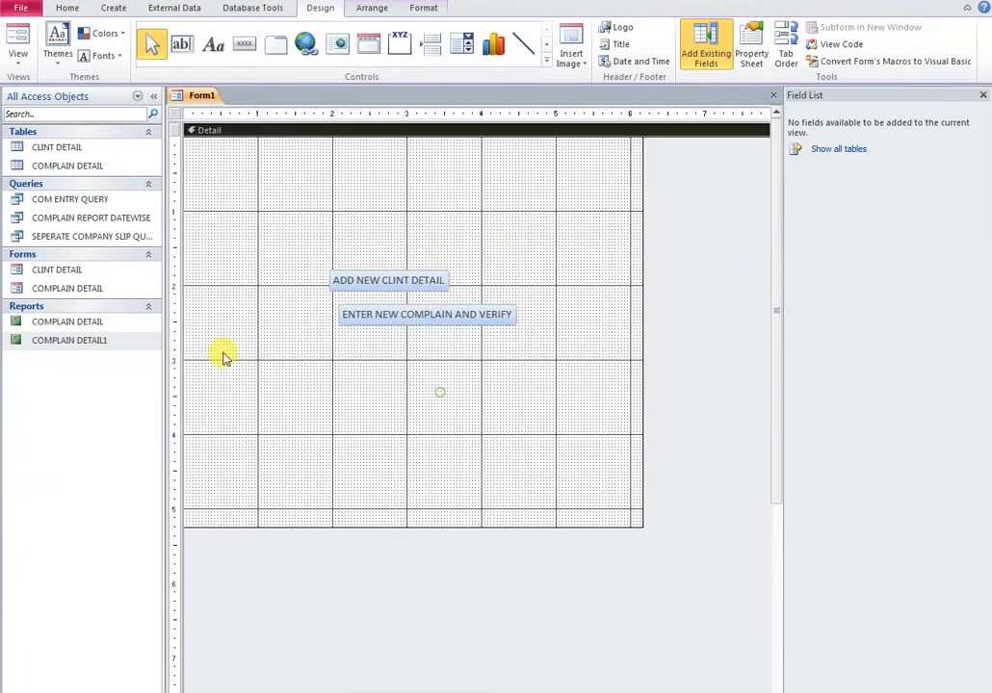
left_click(245, 43)
left_click_drag(335, 357, 449, 381)
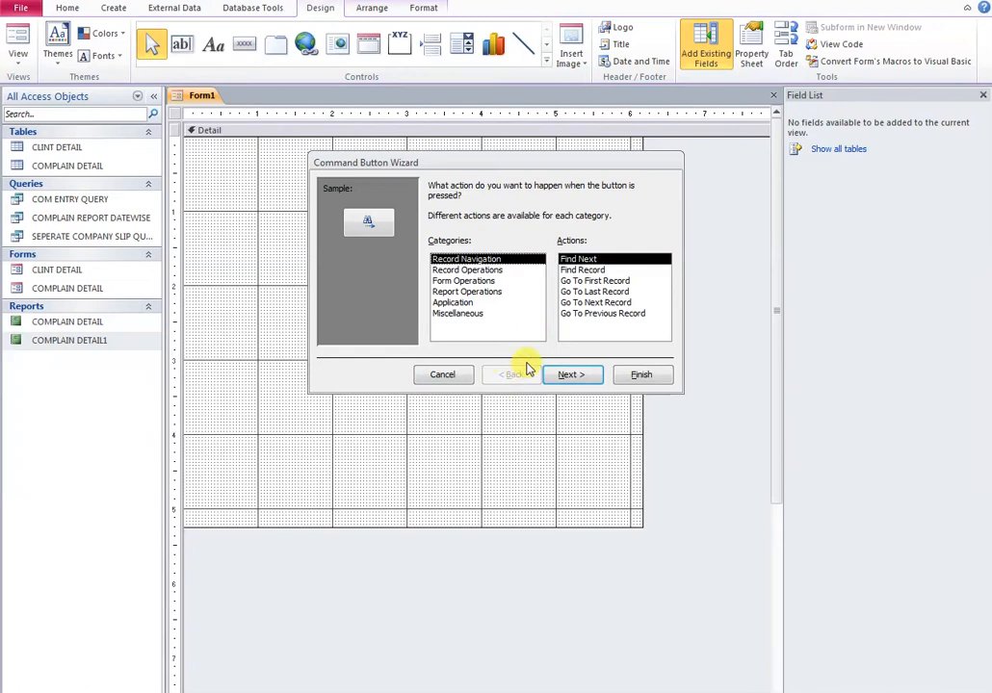
left_click(470, 291)
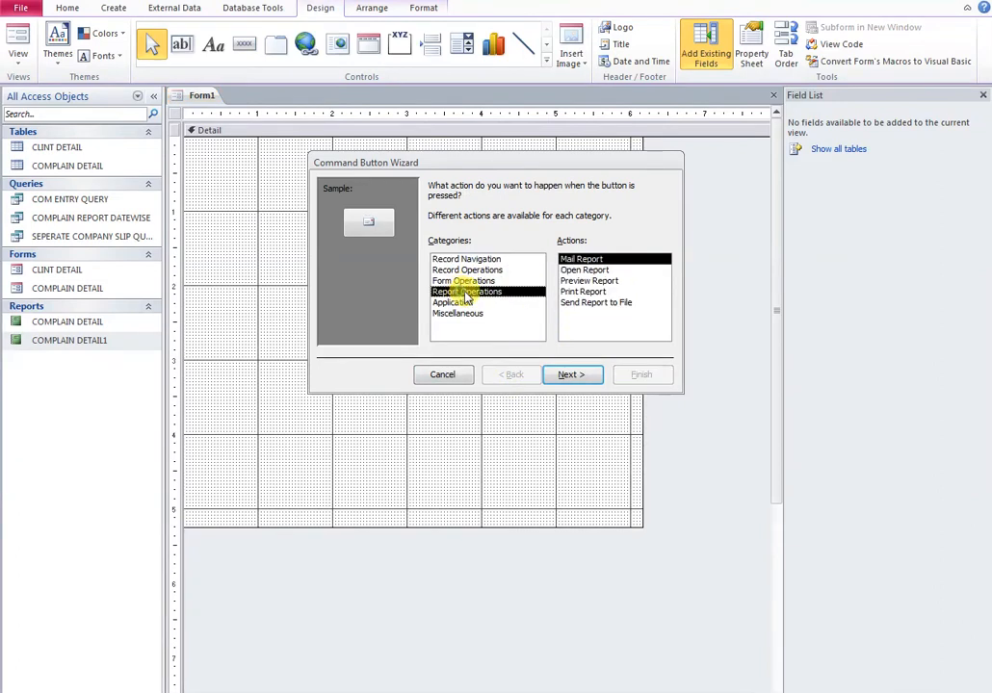
left_click(586, 281)
left_click(571, 375)
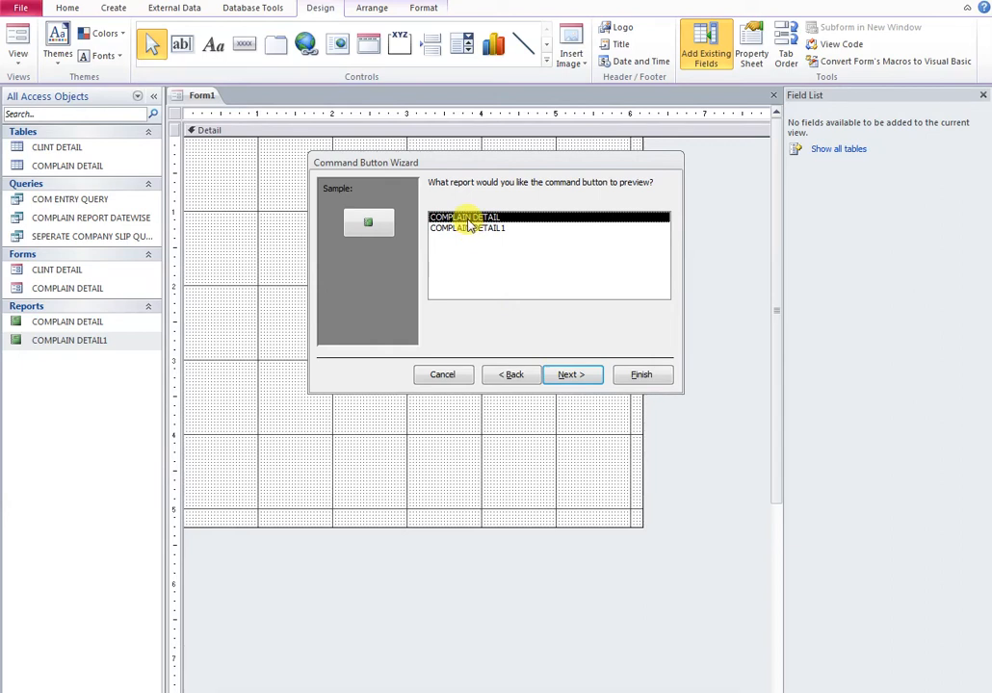
left_click(581, 376)
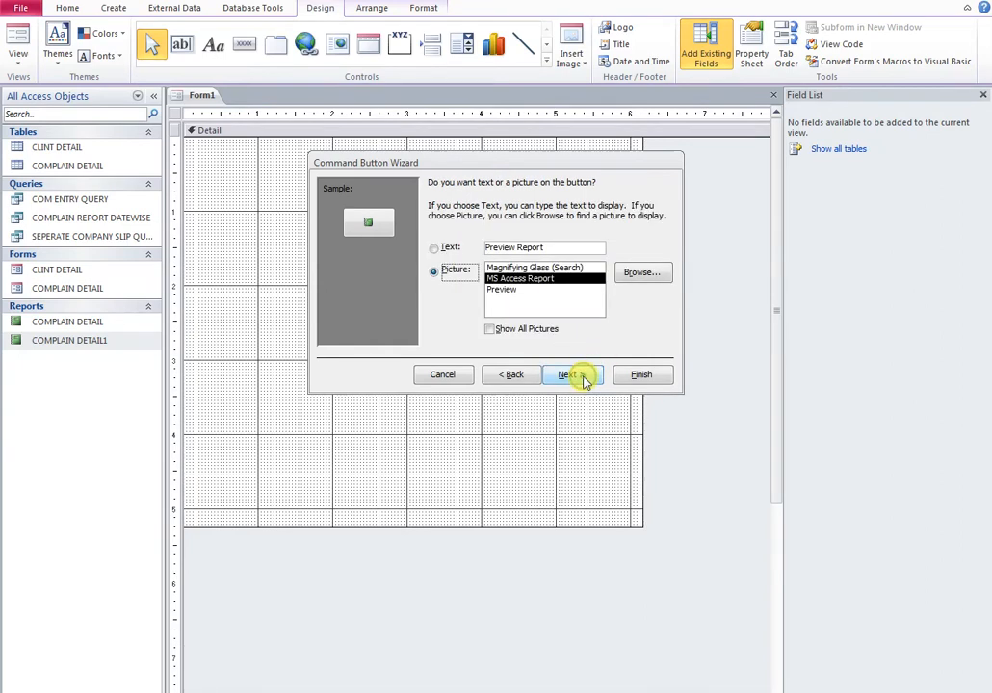
Caption the third button 'DATEWISE COMPLAIN OVERALL DETAIL' and finish the wizard
left_click(447, 249)
left_click_drag(552, 247, 488, 248)
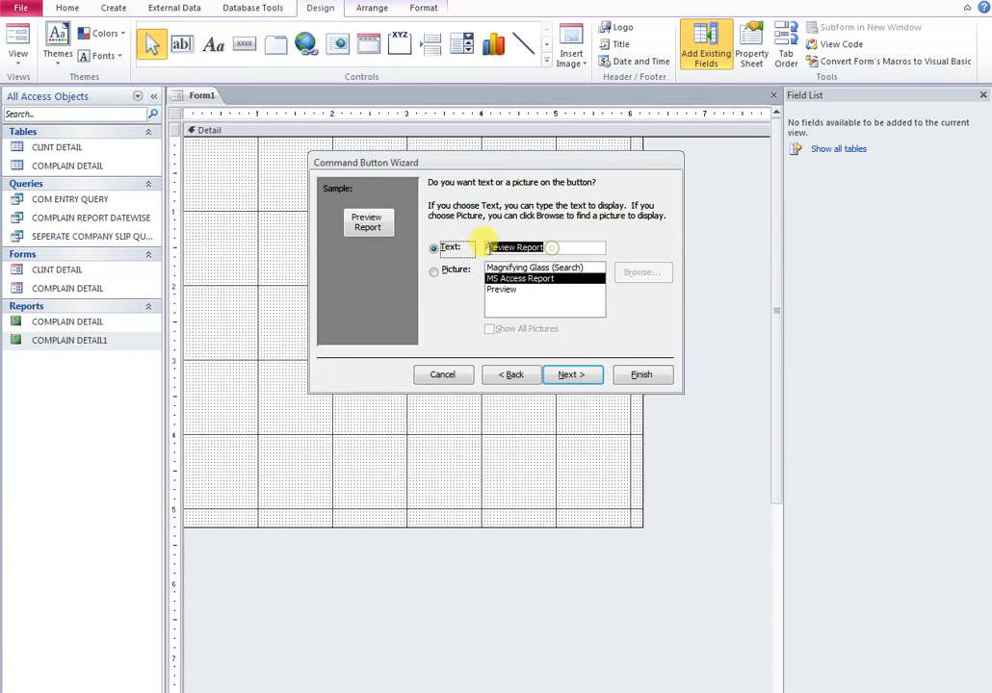
type("DATEW")
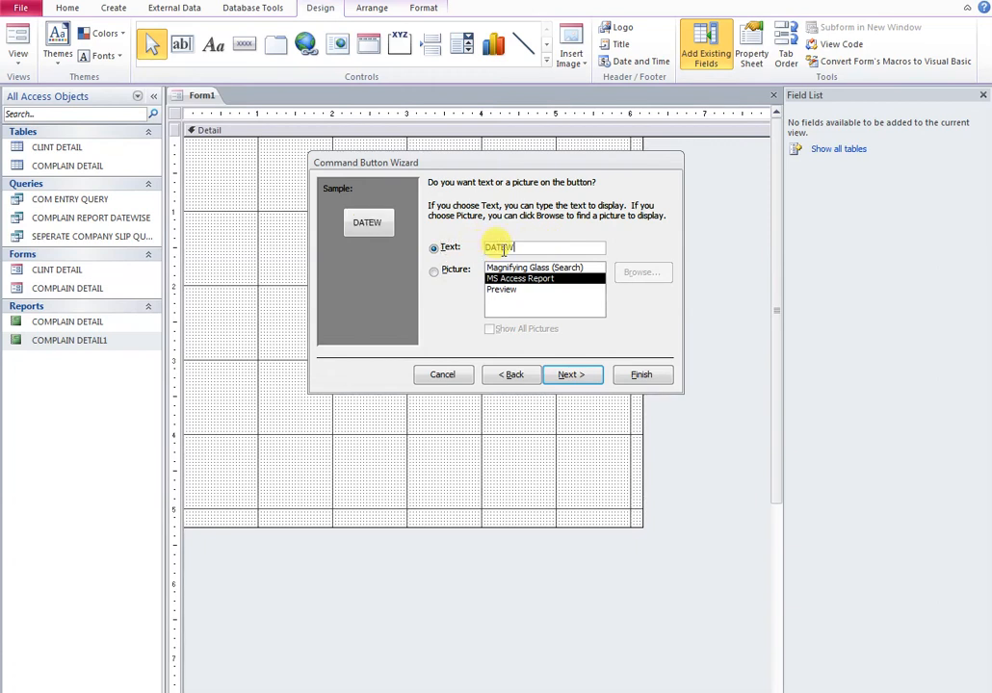
type("ISE COMPLAIN DE")
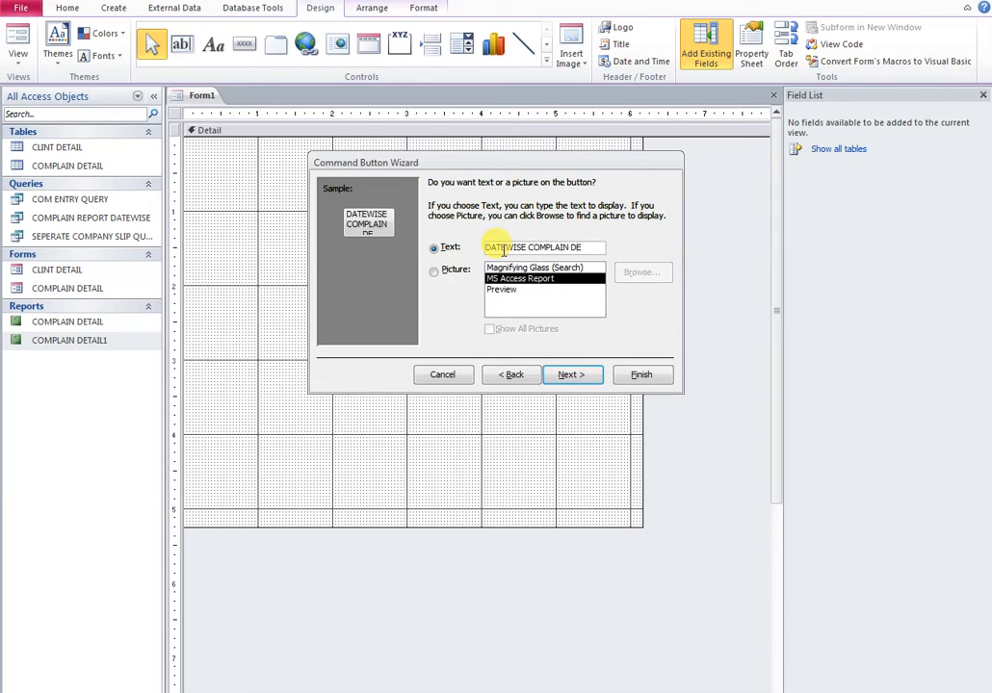
key("BackSpace")
type("OVERALL DETA")
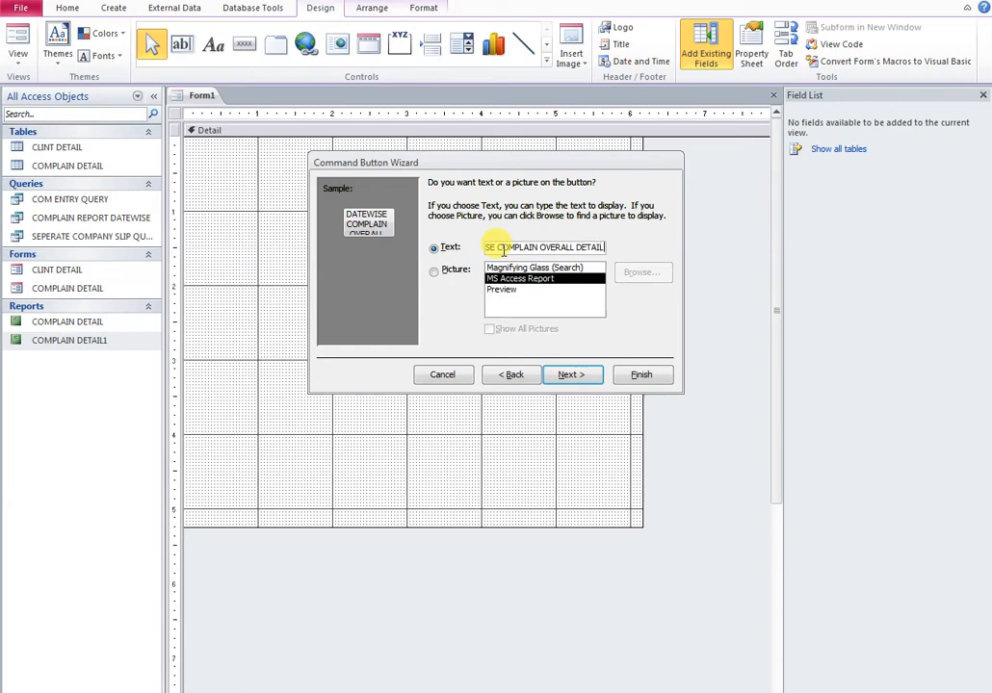
type("IL")
left_click(582, 380)
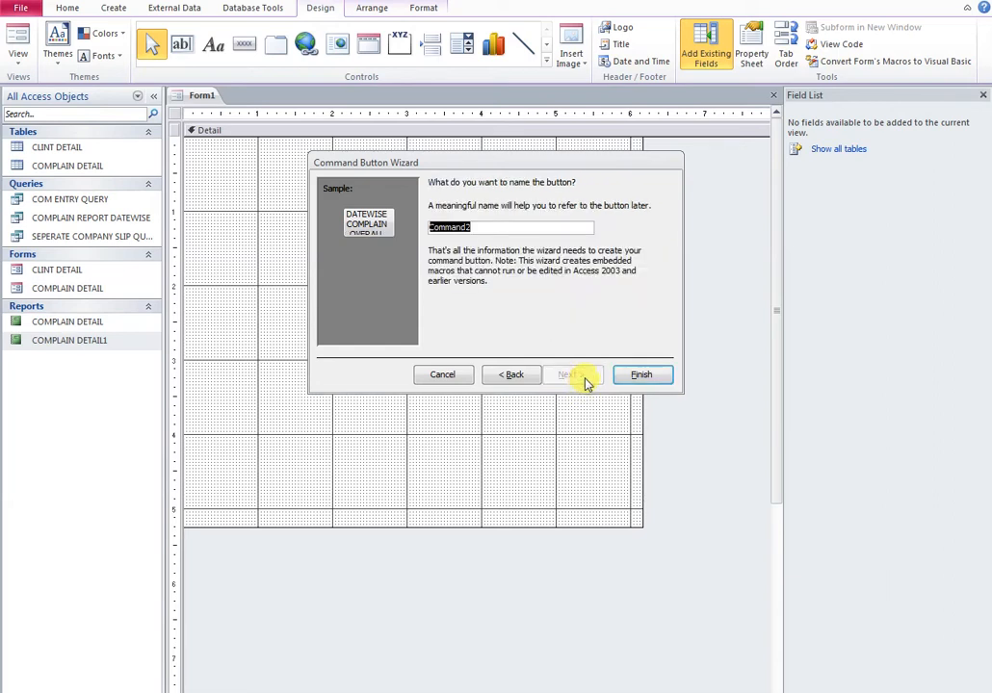
left_click(643, 375)
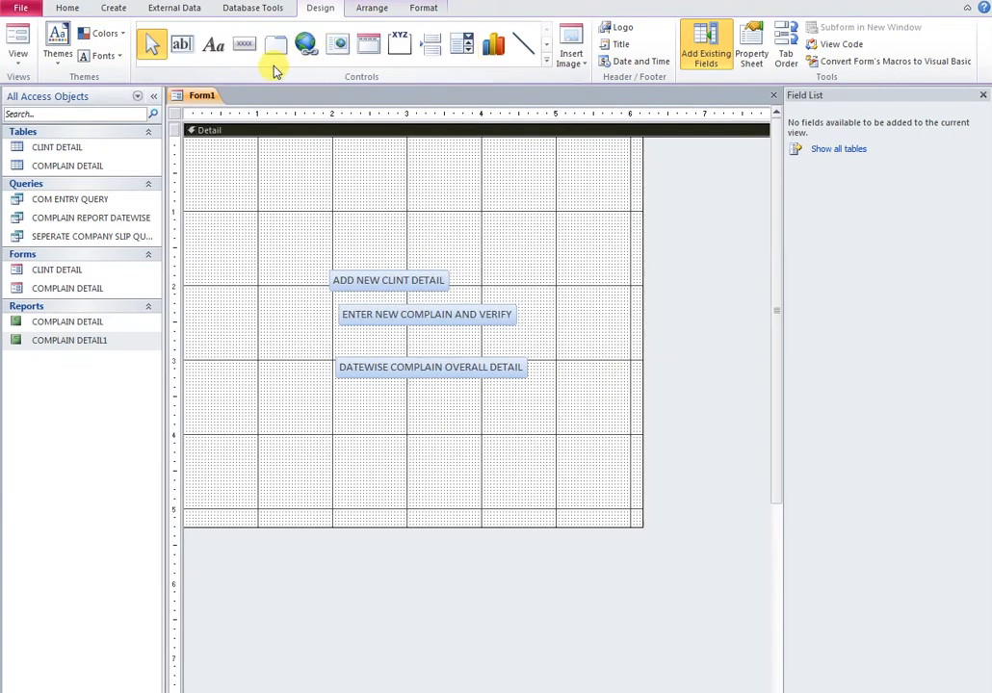
Draw a fourth button below DATEWISE that previews the COMPLAIN DETAIL1 report
left_click(243, 50)
mouse_move(321, 398)
left_mouse_down()
mouse_move(380, 420)
mouse_move(487, 431)
left_mouse_up()
left_click(451, 292)
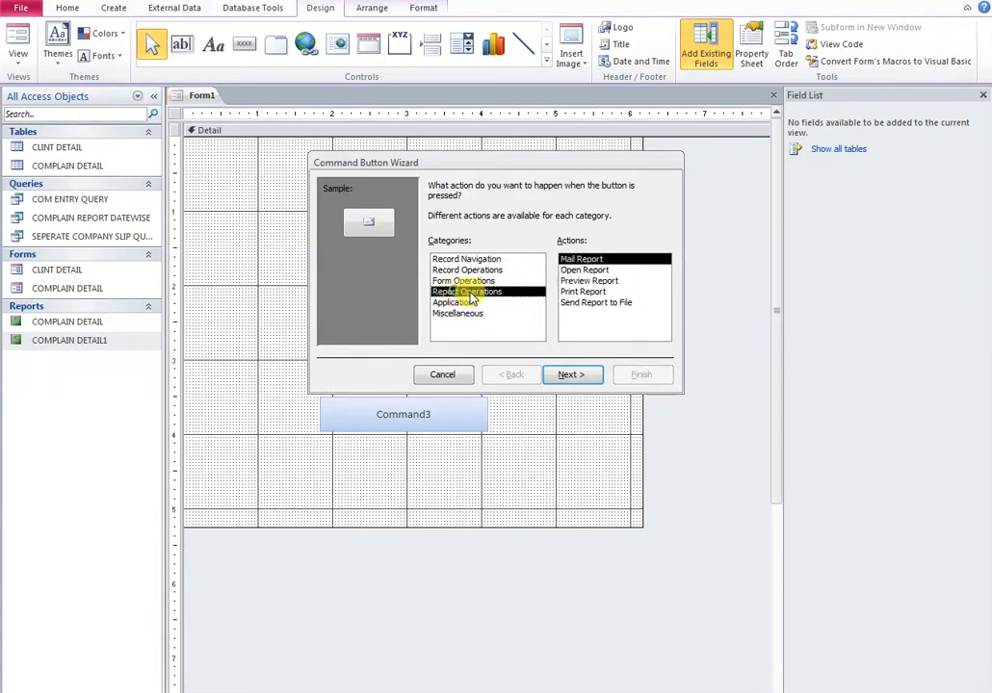
left_click(570, 281)
left_click(570, 376)
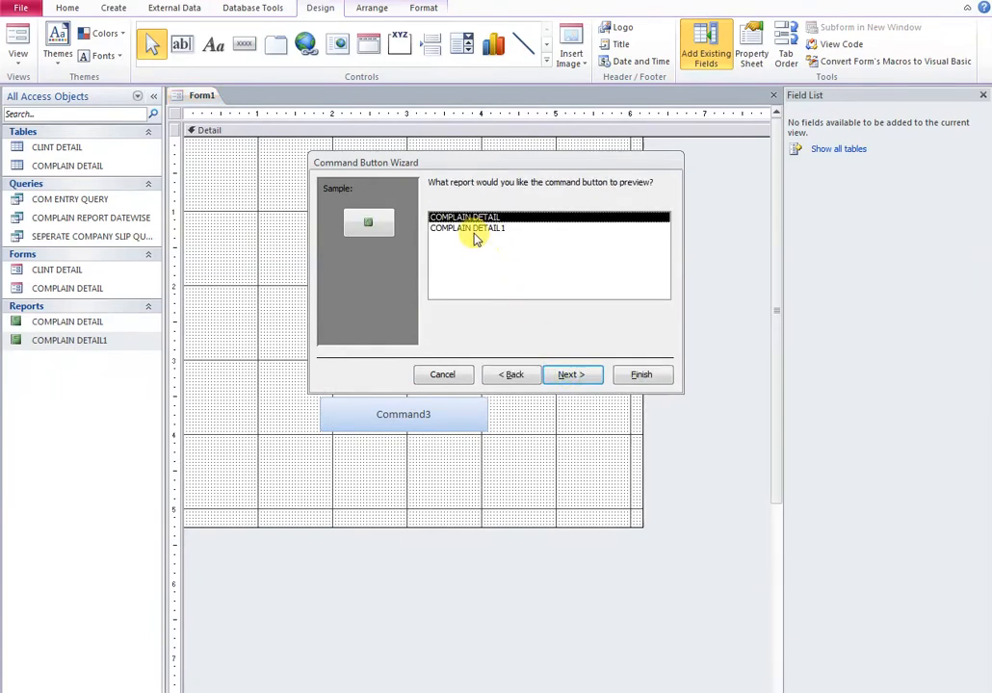
left_click(473, 228)
left_click(581, 376)
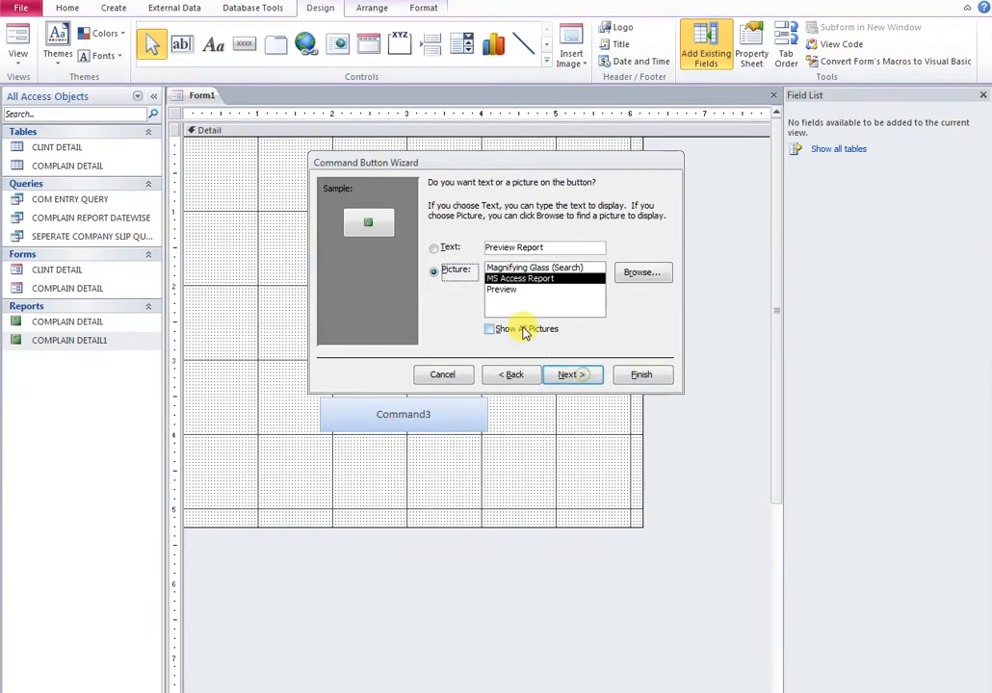
Caption it 'PRINT SEPEREAT COMPLAIN SLIP', finish, and select all four buttons
left_click(435, 248)
left_click_drag(486, 247, 547, 250)
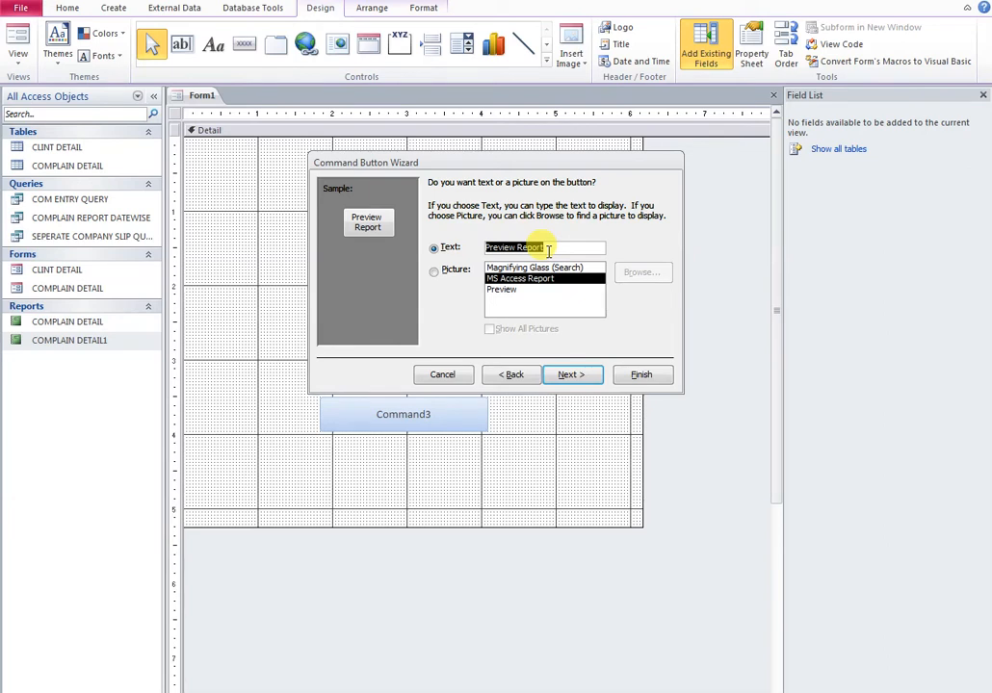
type("PRINT SEPER")
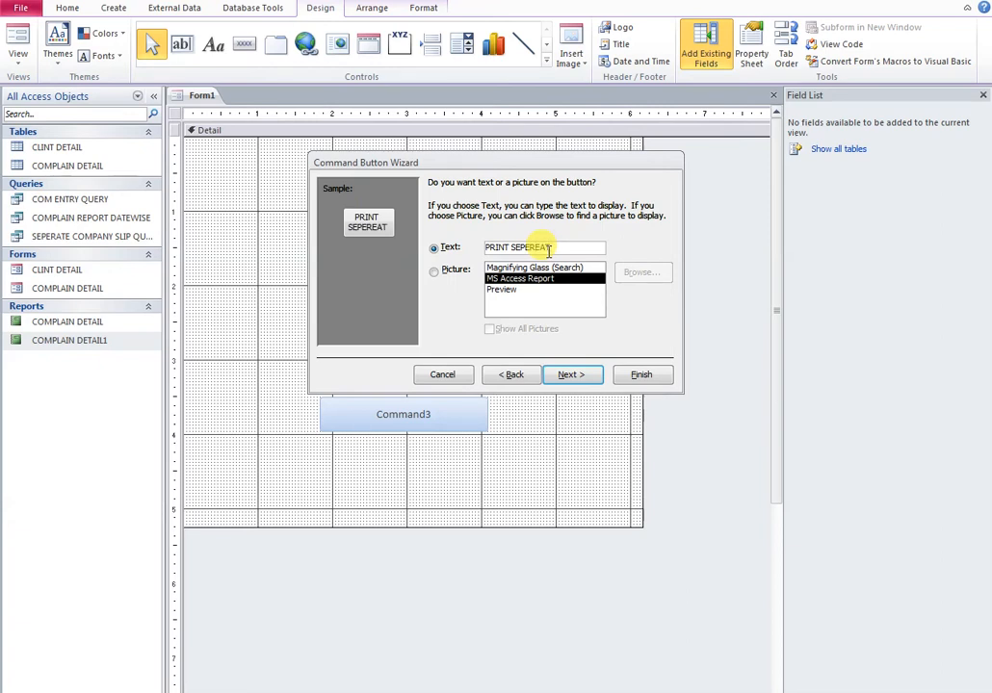
type("EAT COMPLAIN SLIP")
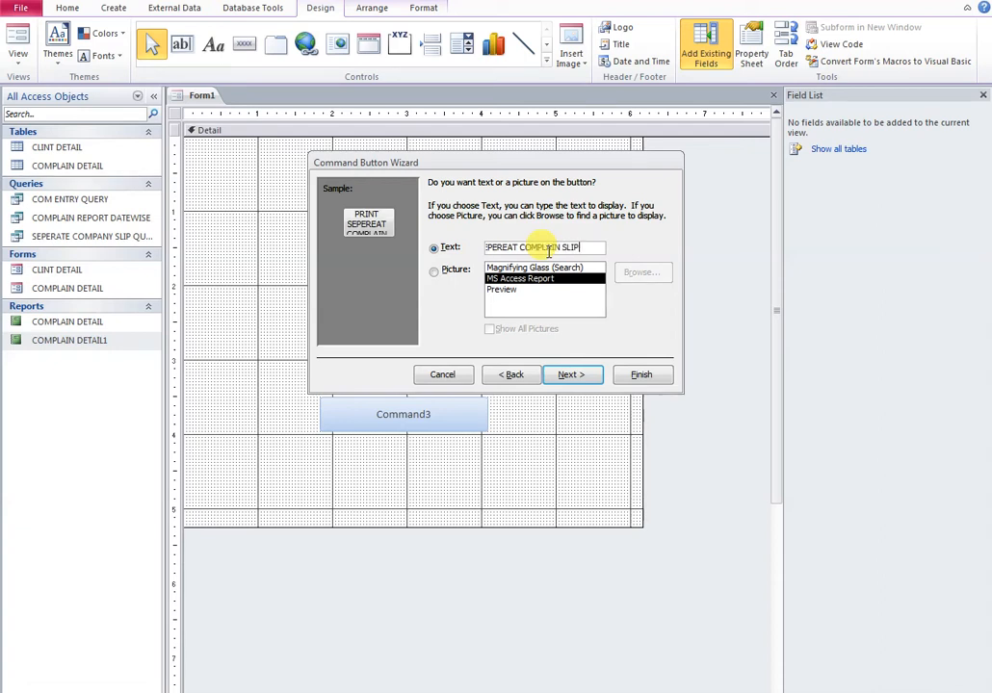
left_click(576, 375)
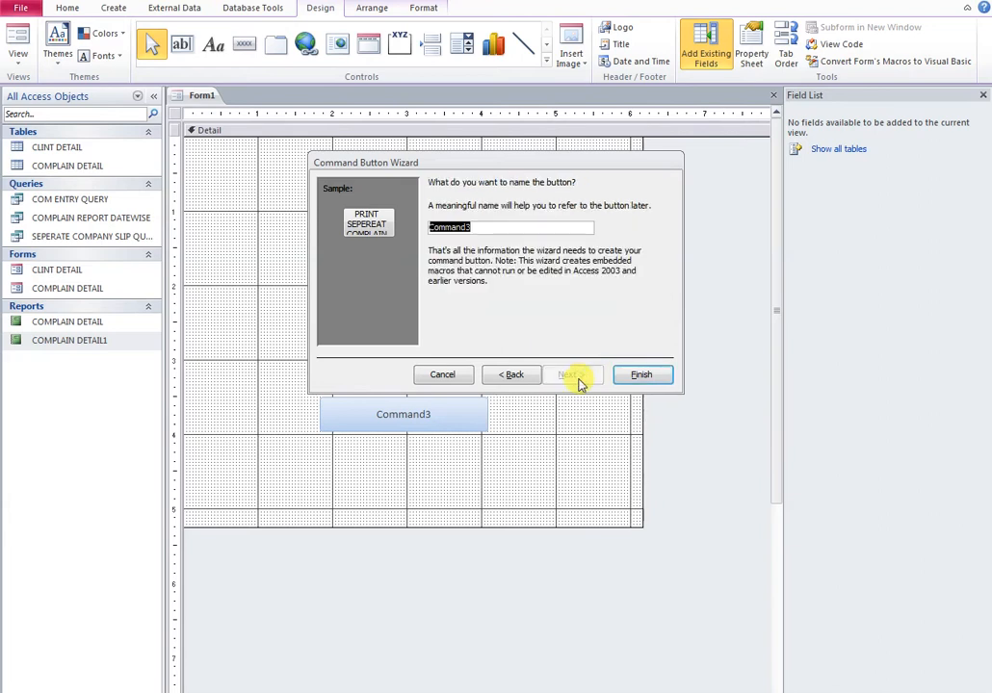
left_click(641, 377)
left_click_drag(531, 467, 255, 244)
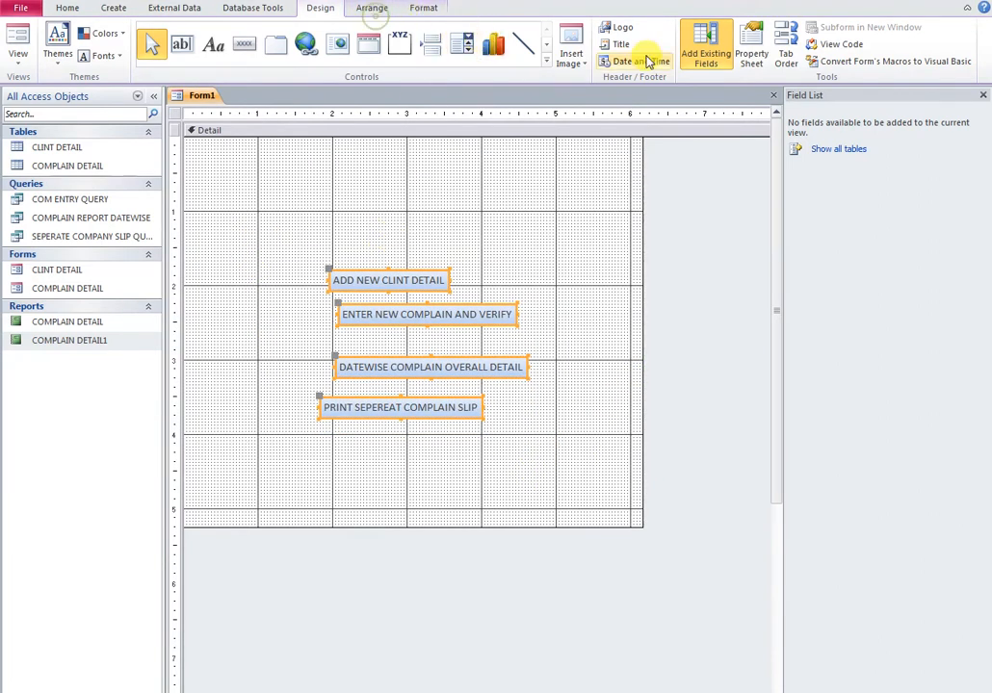
Align the four buttons on their left edges and size them to the widest
left_click(369, 12)
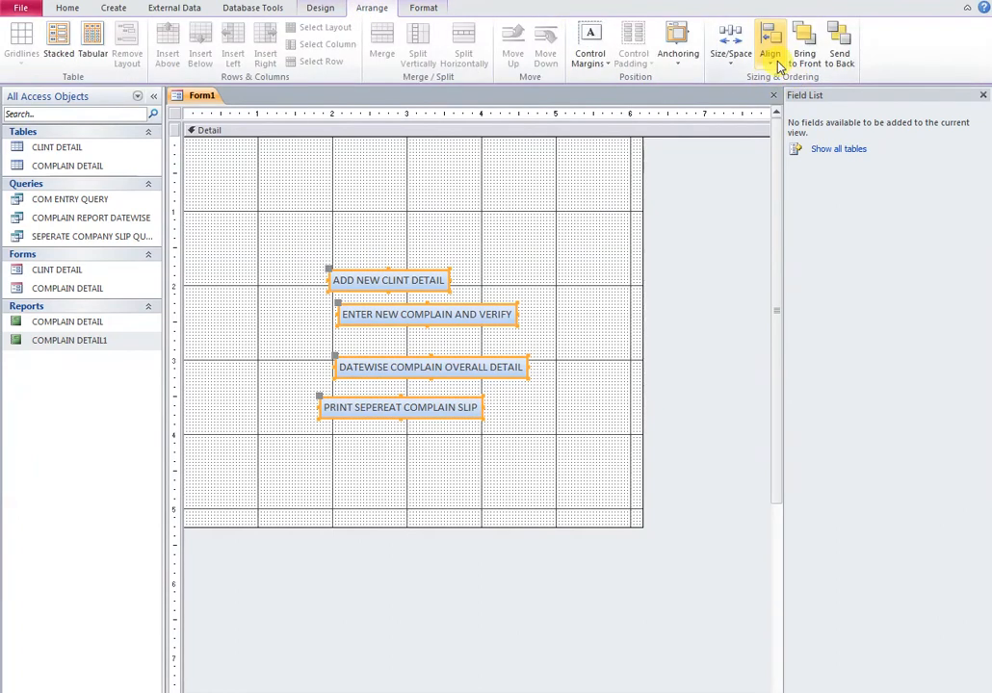
left_click(770, 48)
left_click(788, 97)
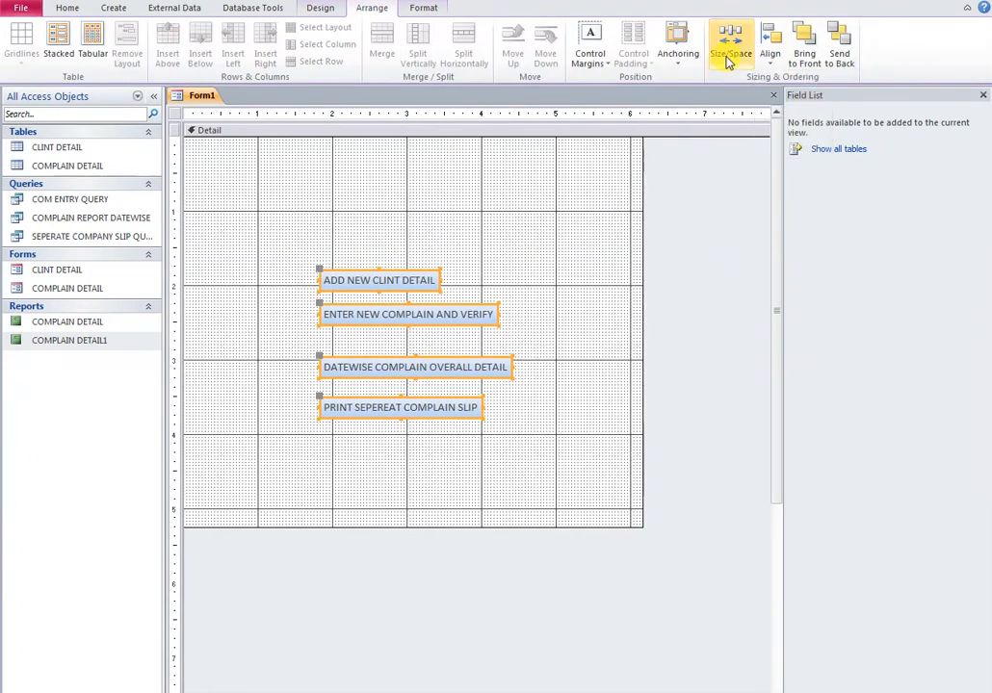
left_click(728, 57)
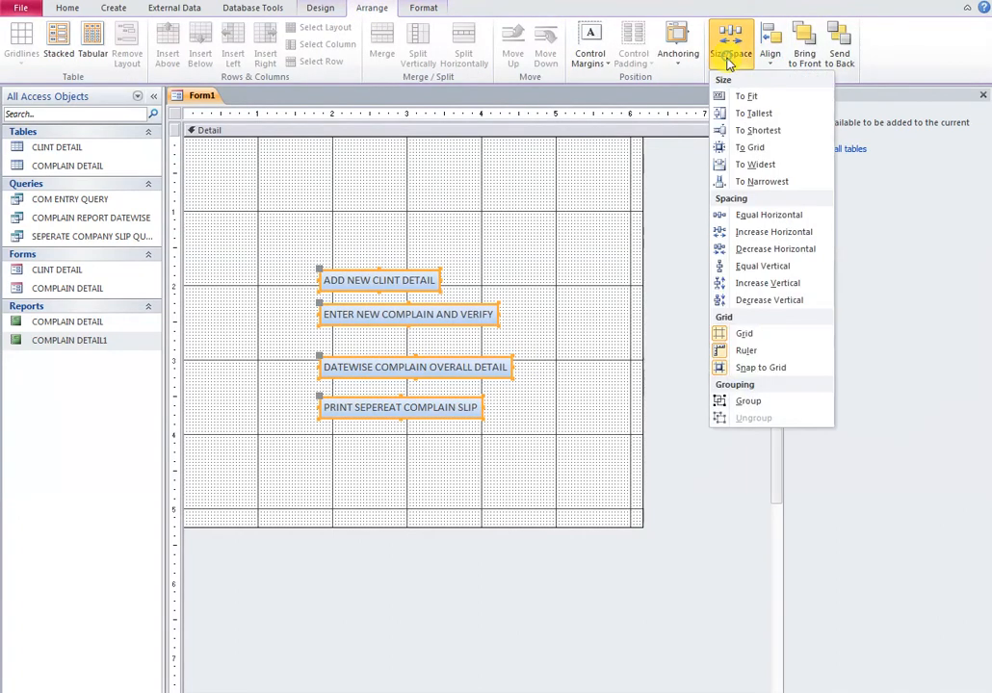
left_click(743, 168)
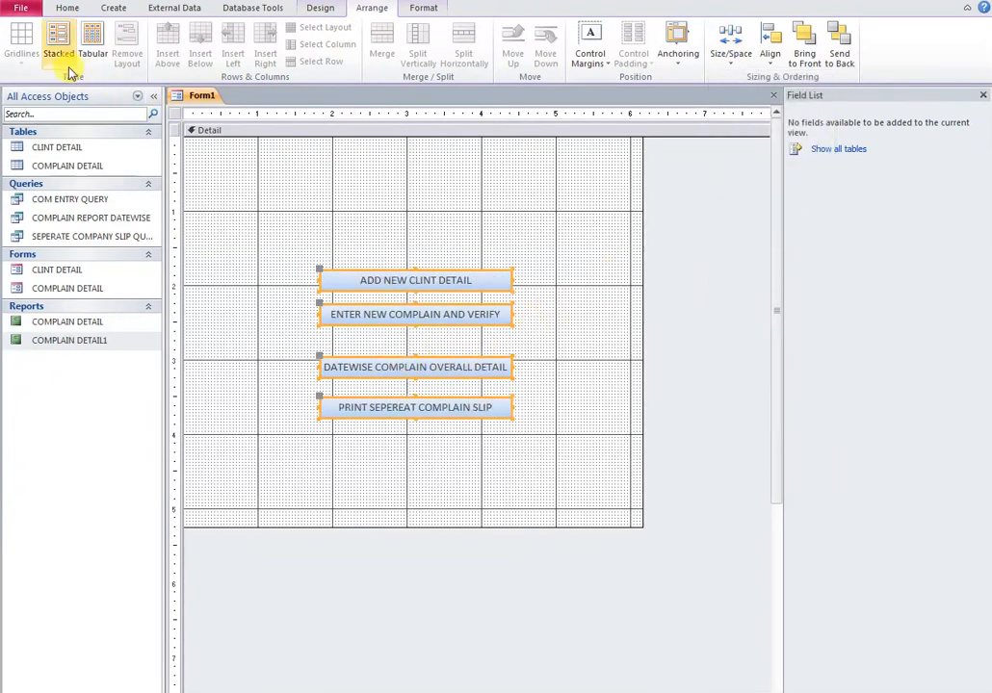
Nudge the DATEWISE and PRINT SEPEREAT buttons upward to tighten the spacing
left_click(607, 344)
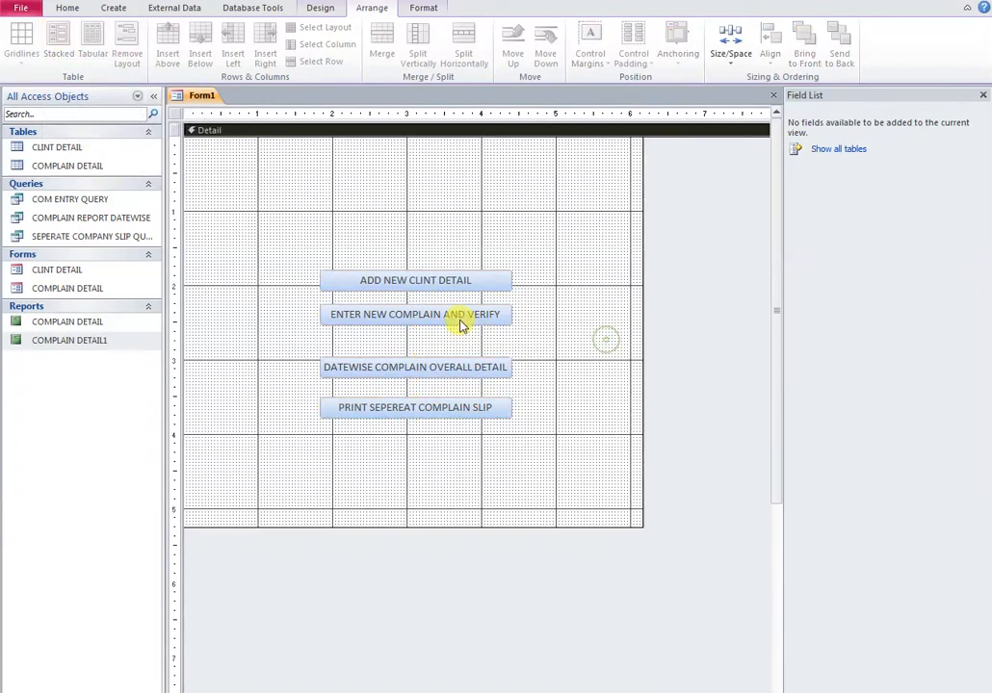
left_click(459, 369)
key("Up")
key("Up")
key("Up")
key("Up")
key("Up")
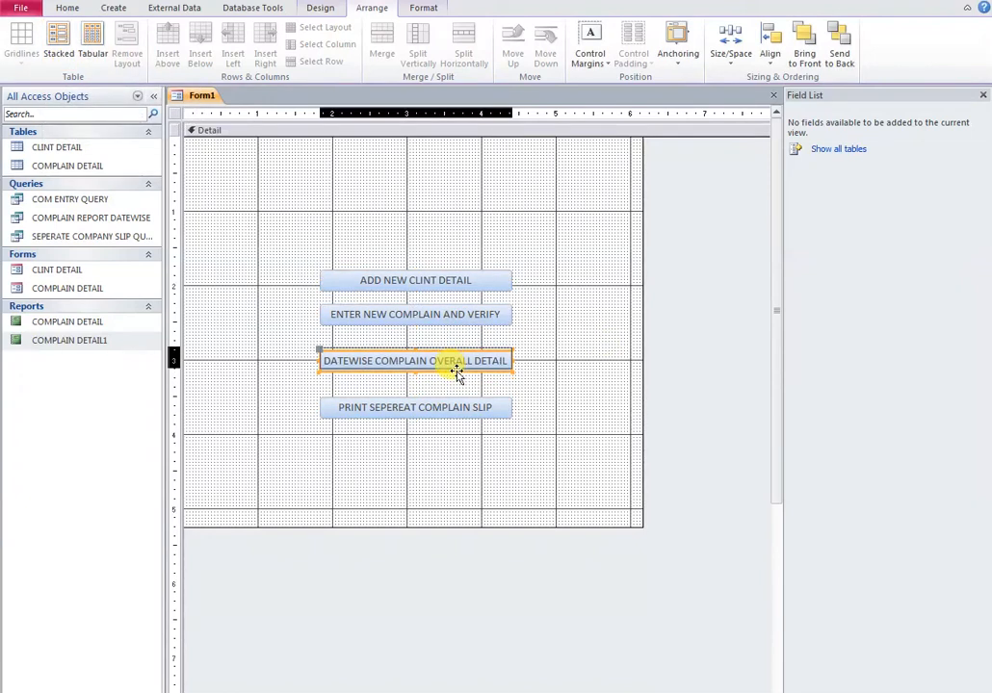
left_click(451, 407)
key("Up")
key("Up")
key("Up")
key("Up")
key("Up")
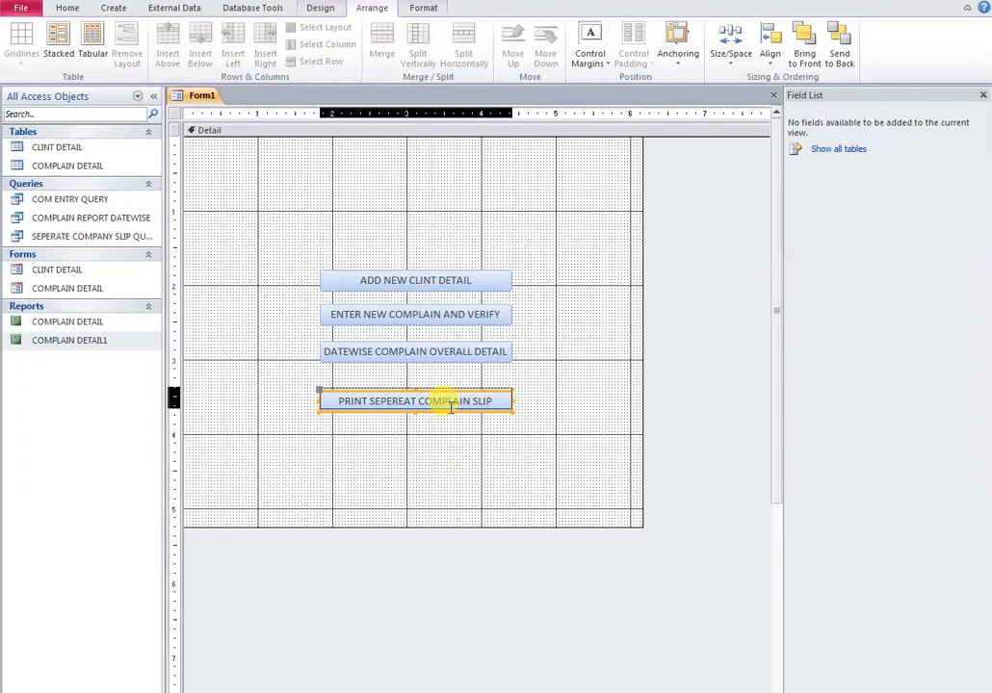
left_click(457, 435)
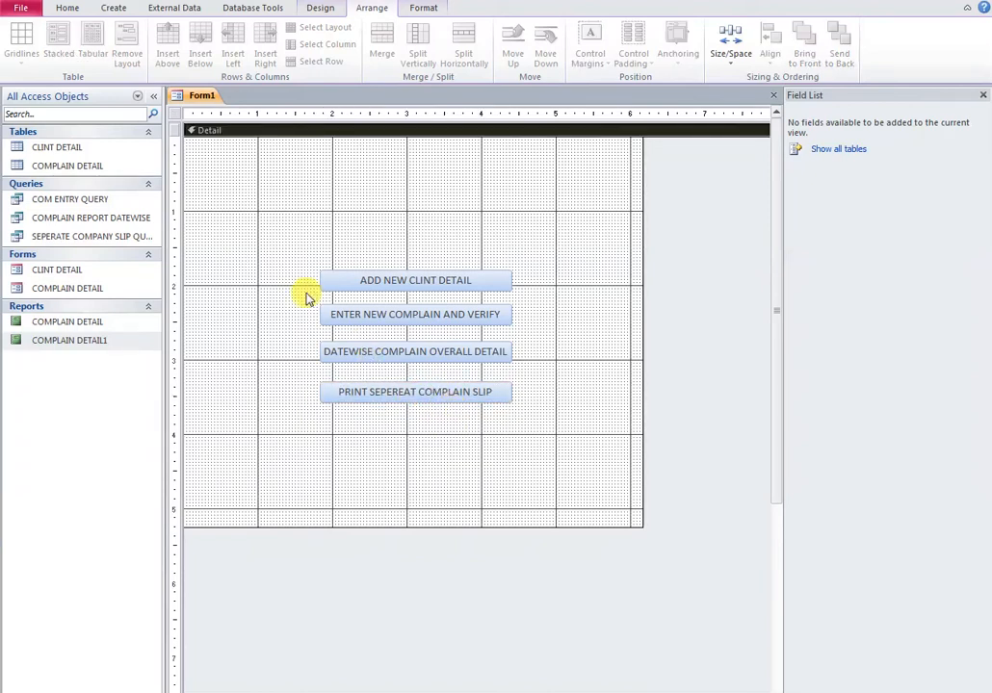
Draw a rectangle from the Controls gallery framing all four buttons
left_click(318, 9)
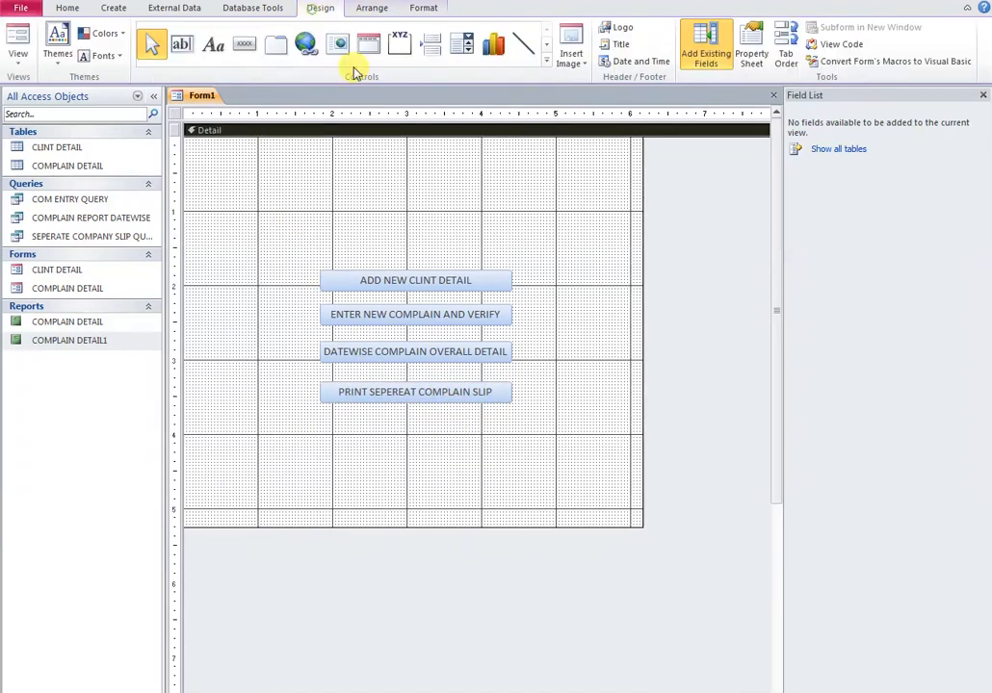
left_click(548, 63)
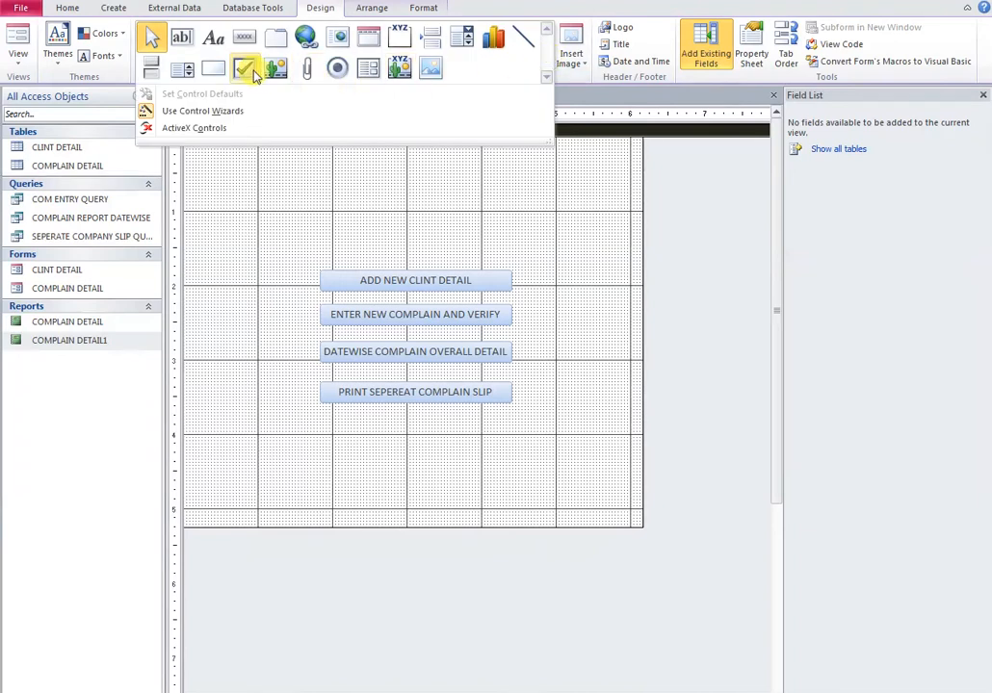
left_click(214, 69)
mouse_move(279, 251)
left_mouse_down()
mouse_move(510, 435)
mouse_move(546, 440)
left_mouse_up()
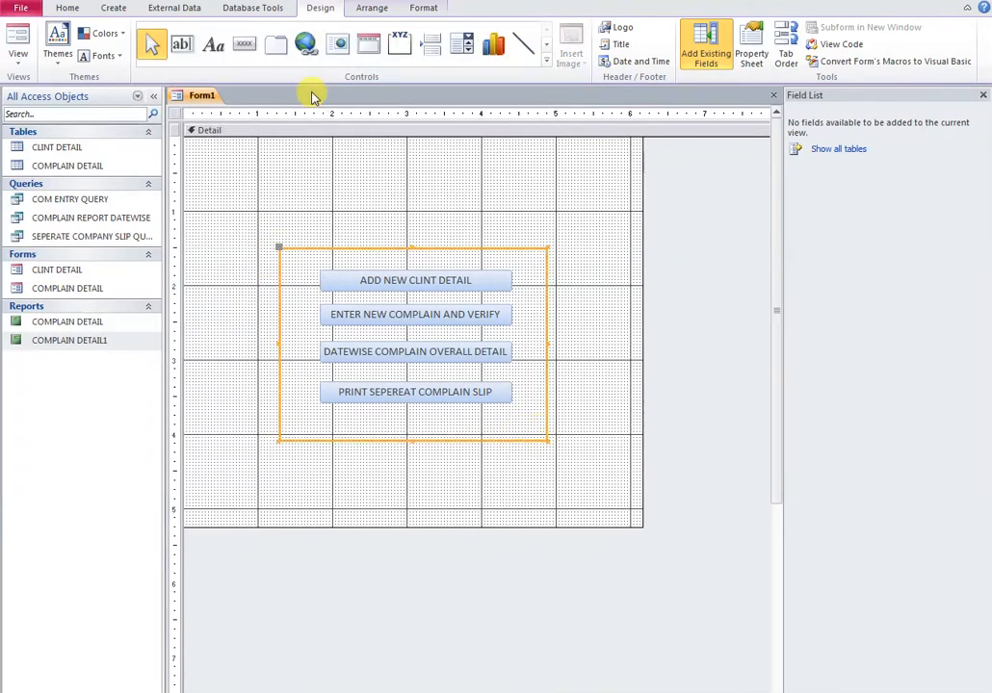
left_click(214, 44)
Add a 'TECH PROBLEM SOLVER' label above the buttons
left_click(348, 202)
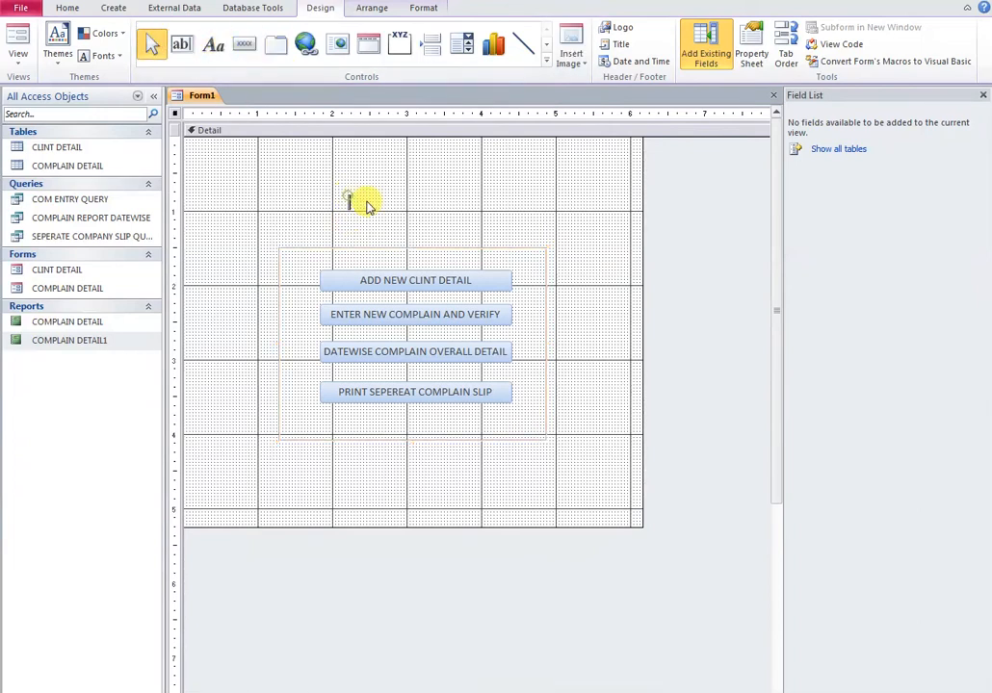
type("TECH PROBLEM SO")
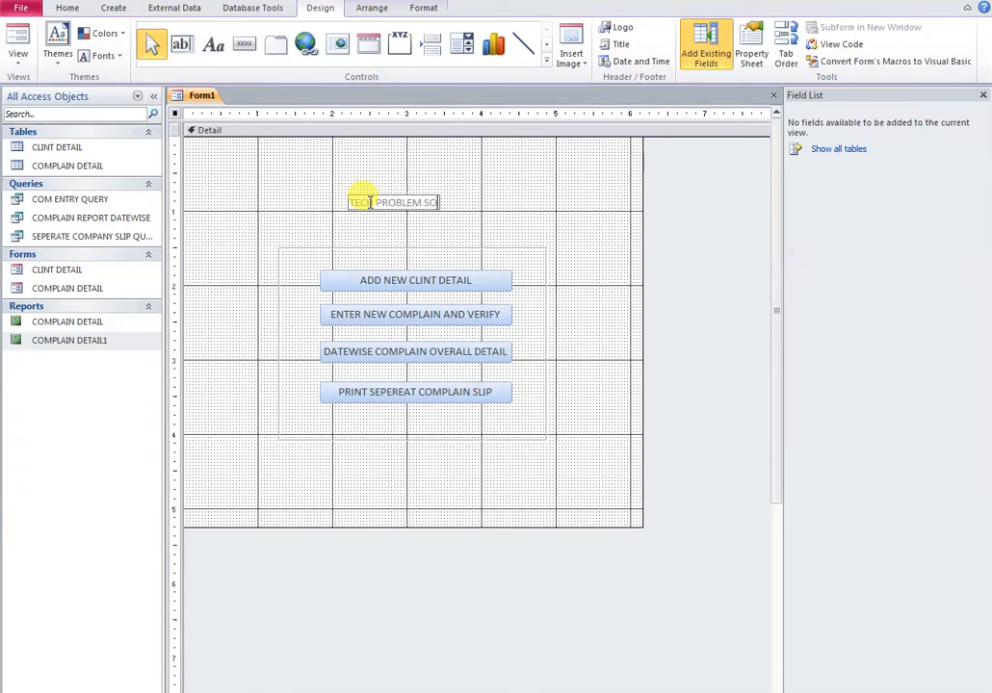
type("LVER")
left_click(381, 231)
left_click(407, 205)
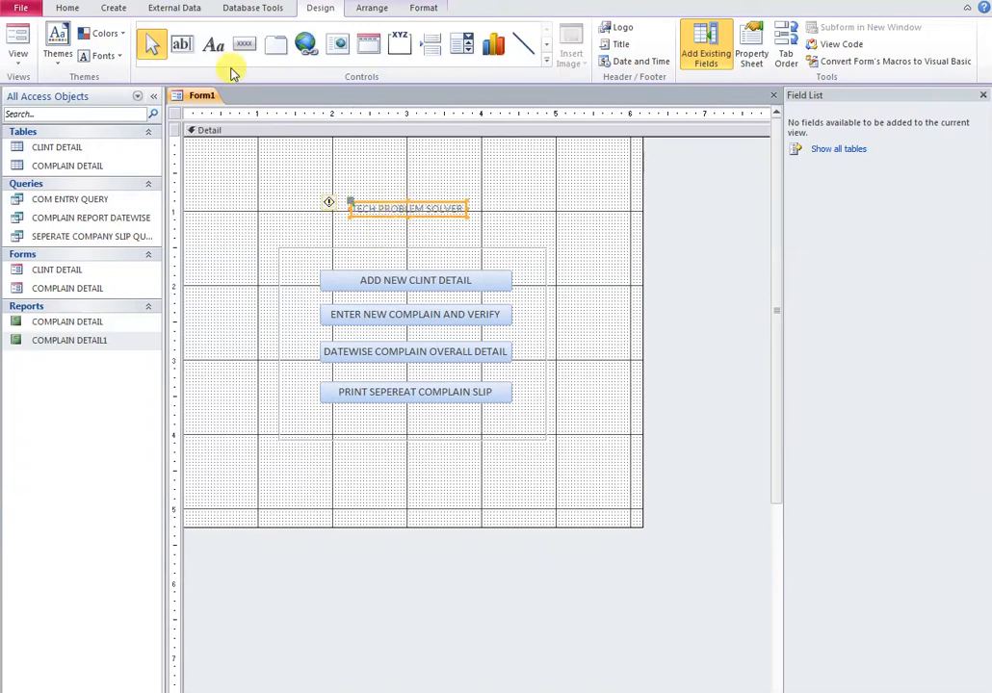
Give the title label a dark font colour and a coloured background fill
left_click(424, 9)
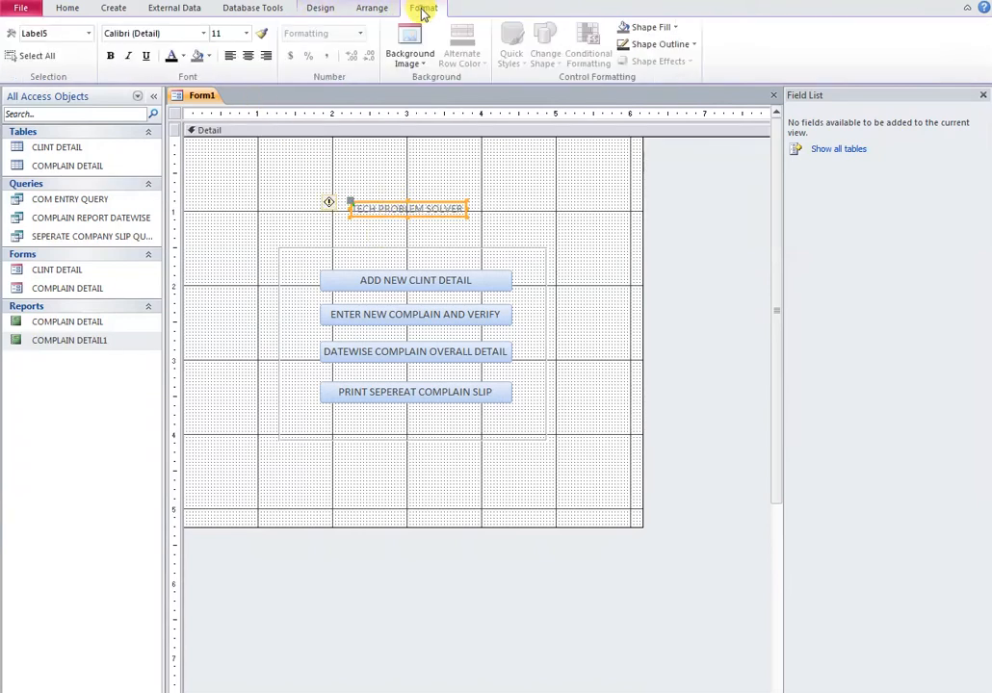
left_click(171, 57)
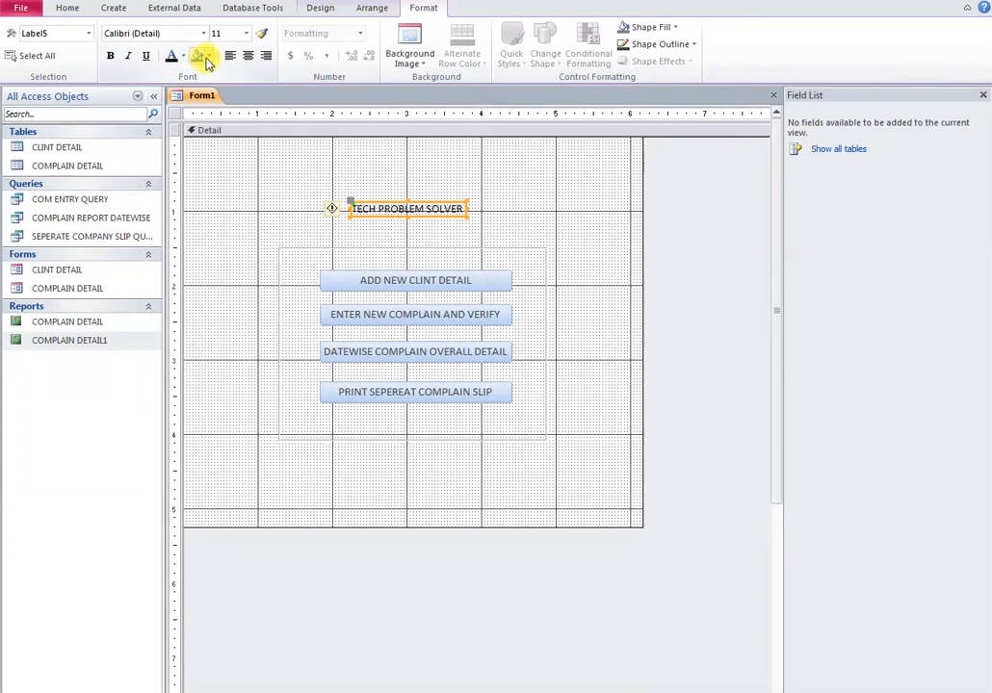
left_click(206, 58)
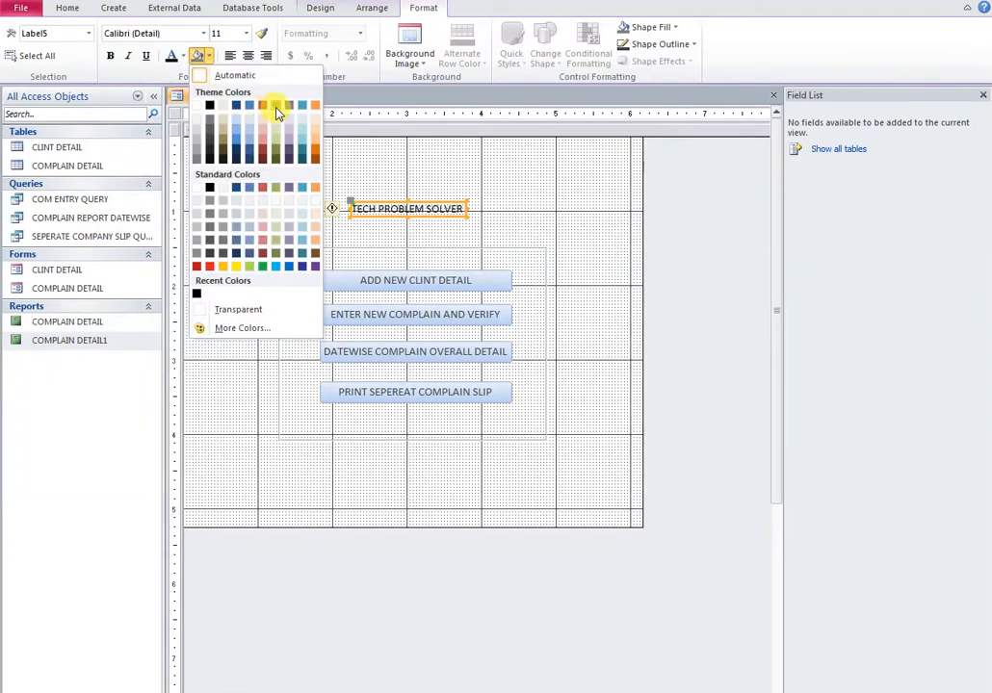
left_click(273, 138)
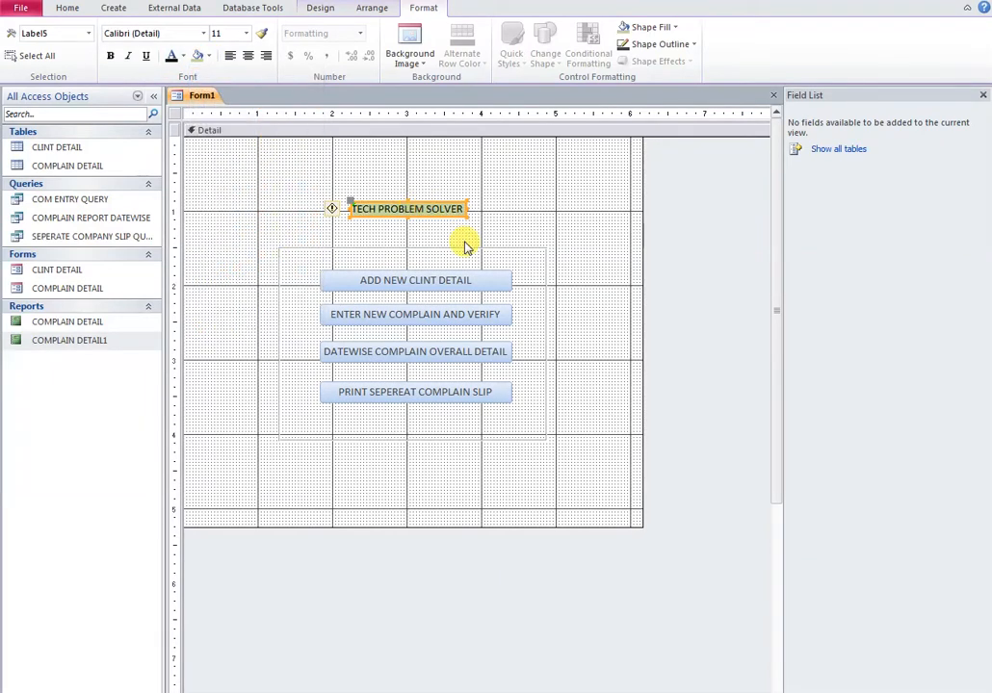
Open Form1 in Form View and use ADD NEW CLINT DETAIL to open the client form
right_click(202, 96)
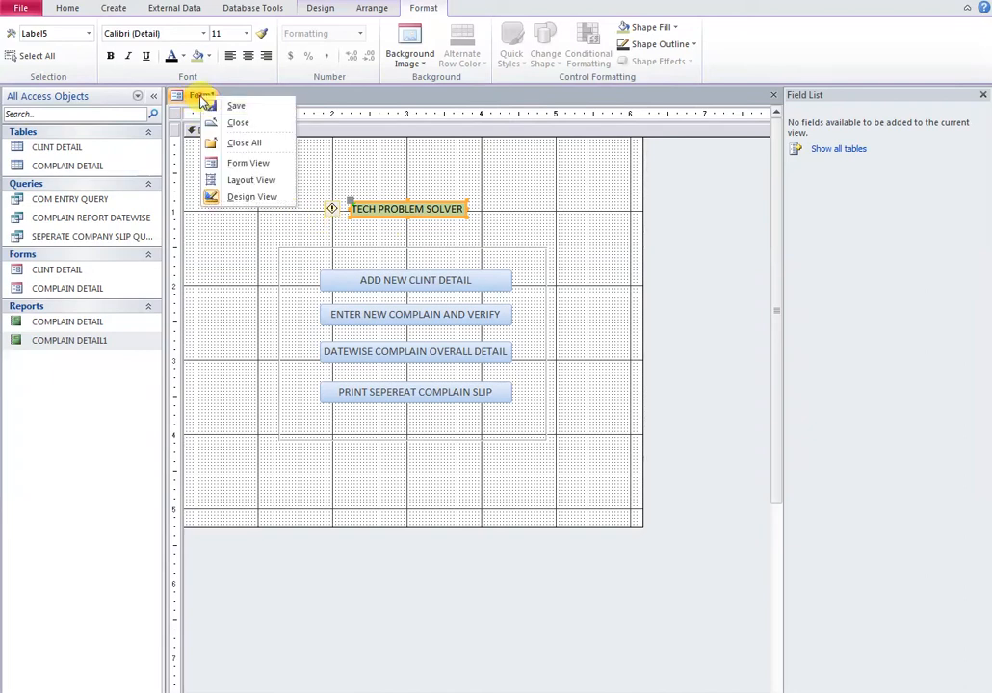
left_click(232, 162)
left_click(364, 260)
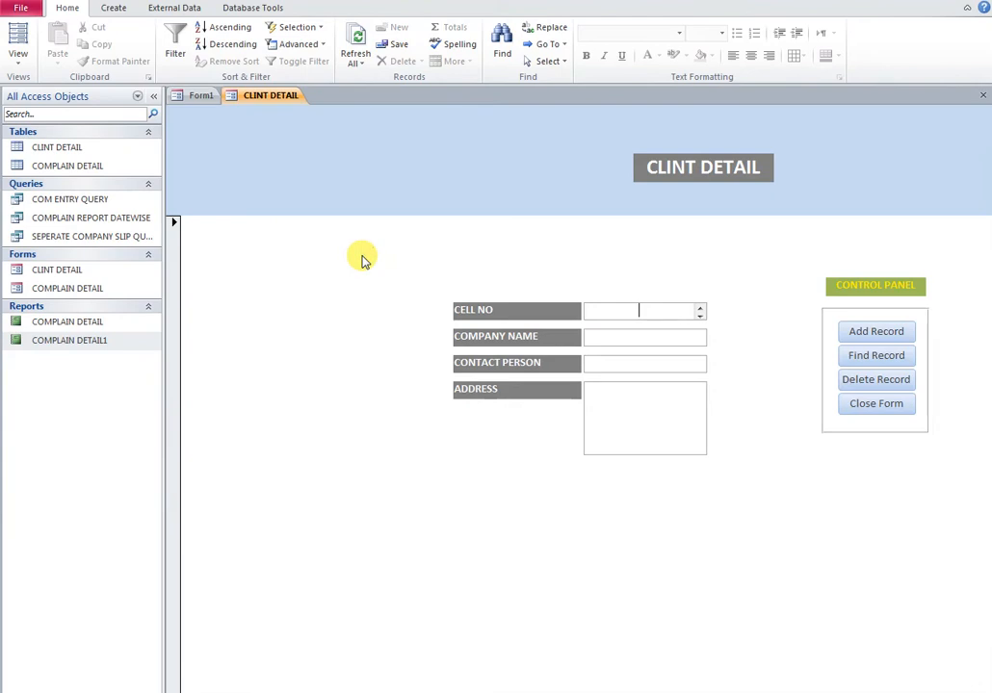
left_click(155, 97)
left_click(155, 97)
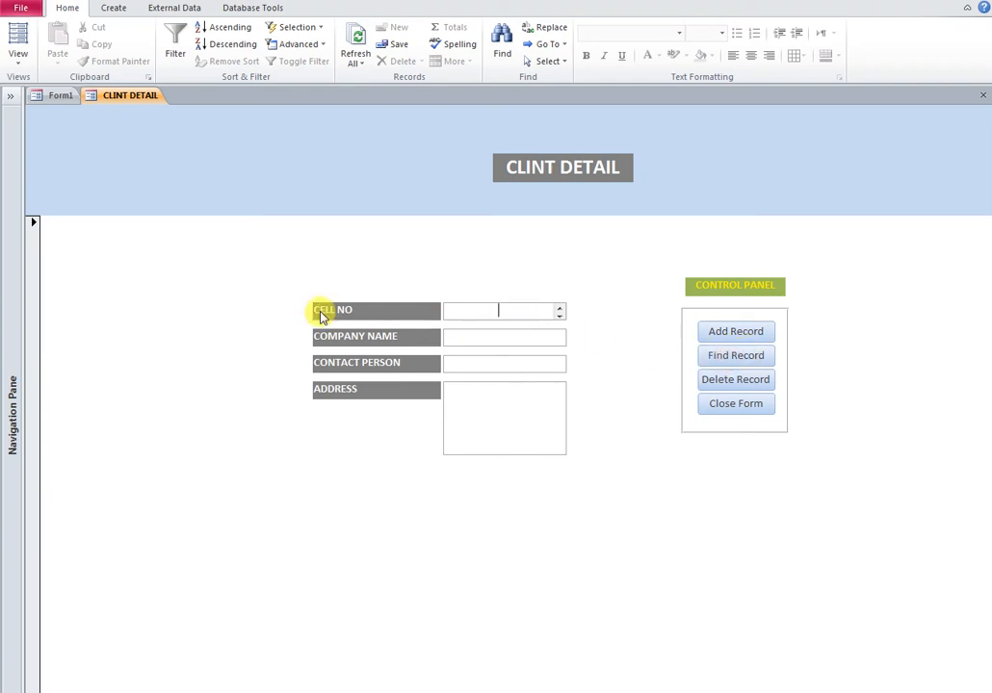
Search the CELL NO field for the client's cell number
left_click(492, 310)
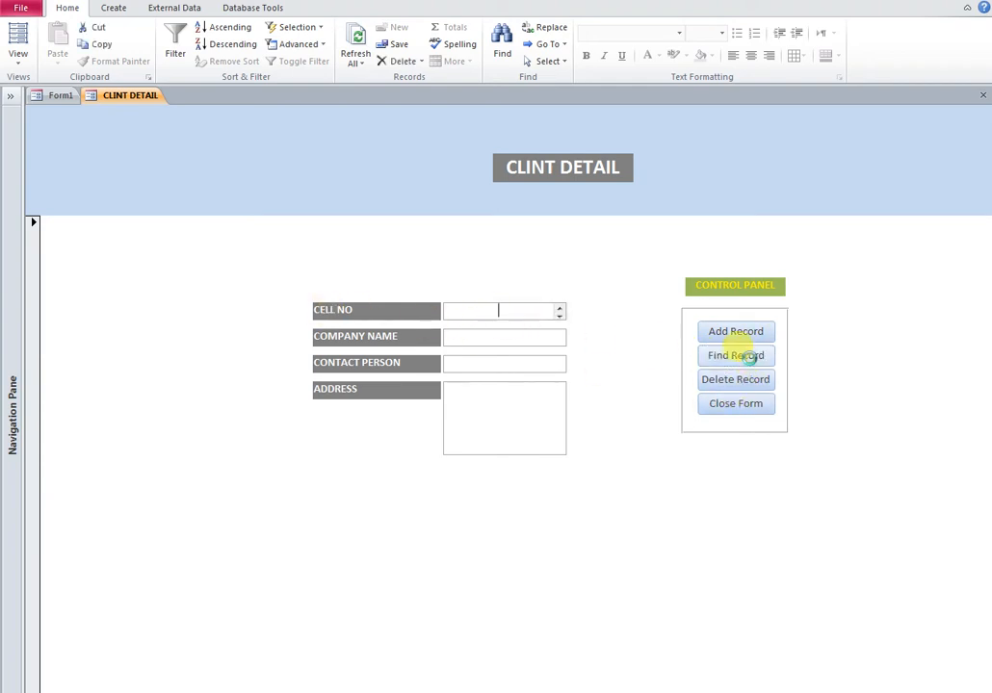
left_click(750, 357)
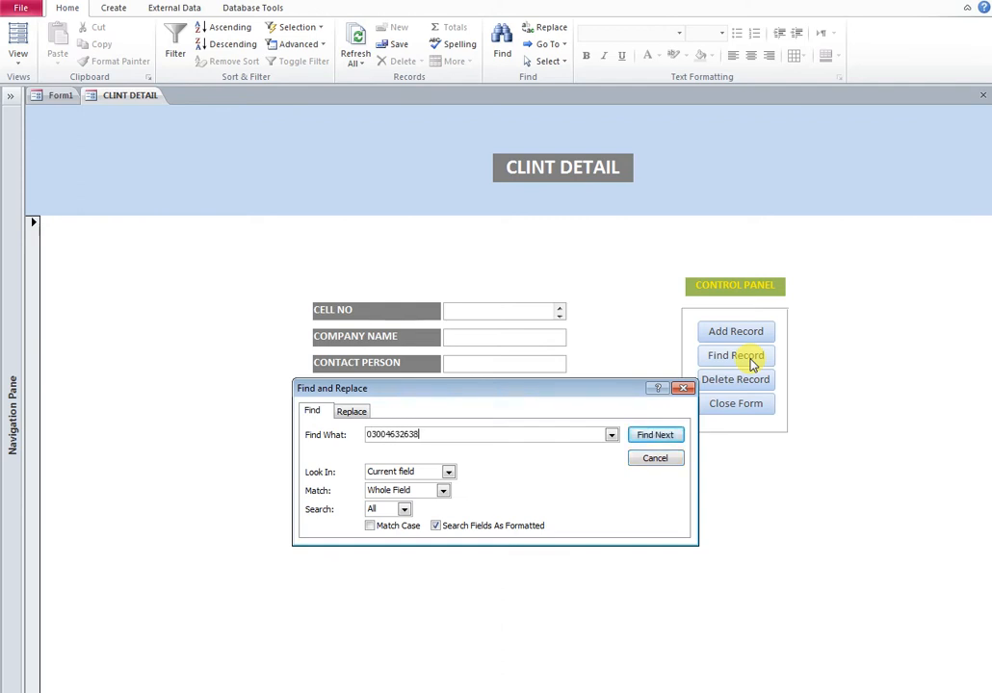
Find the client's record using the dashed cell number, then close the CLINT DETAIL form
key("Return")
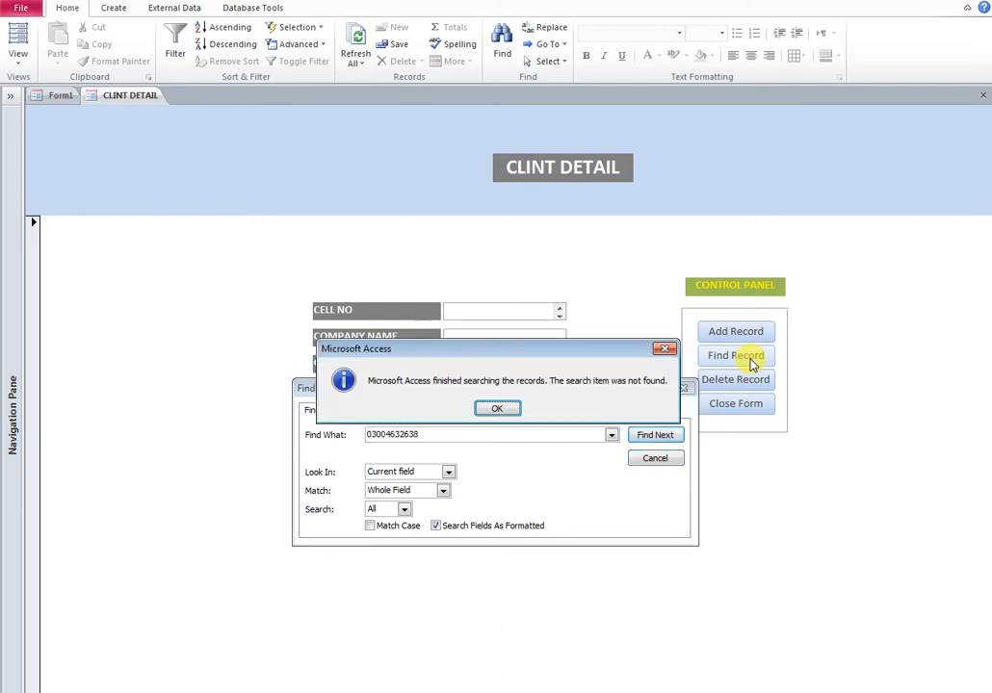
left_click(500, 409)
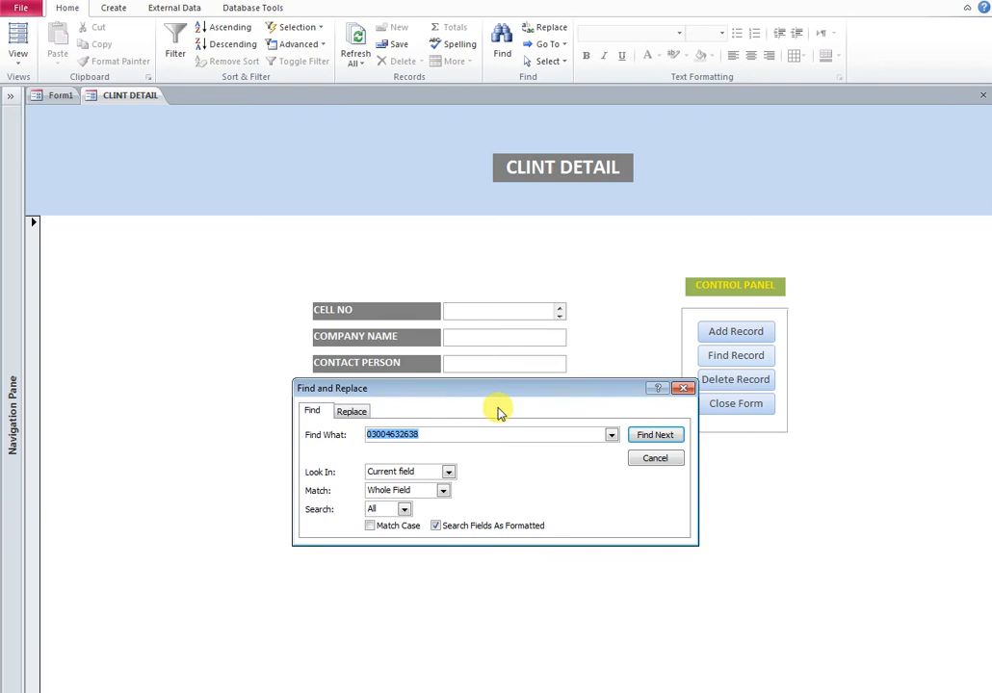
left_click(386, 435)
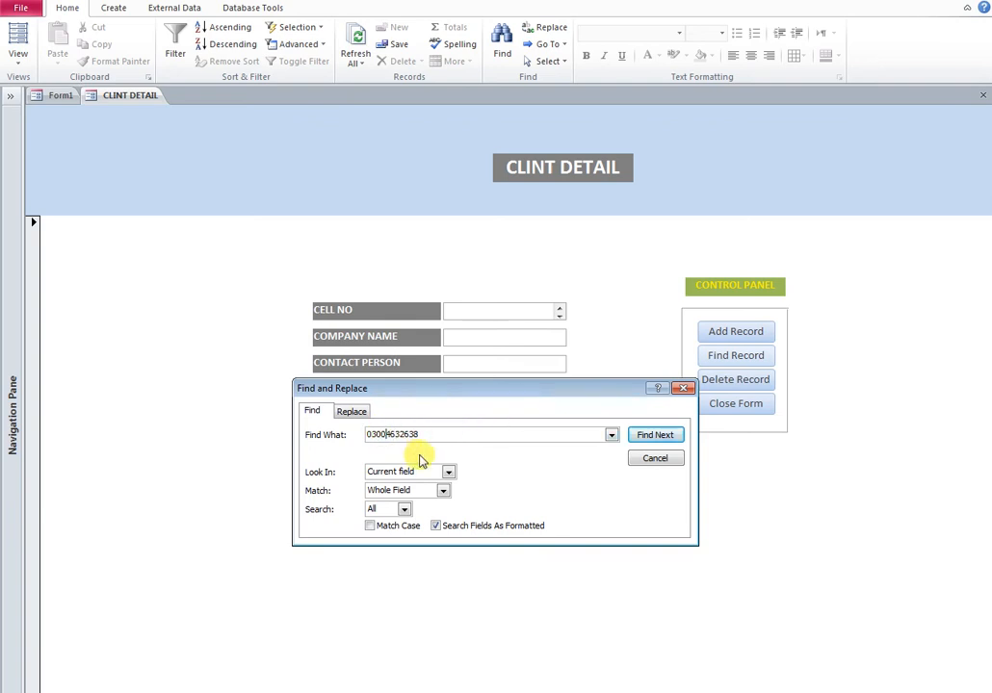
left_click(659, 435)
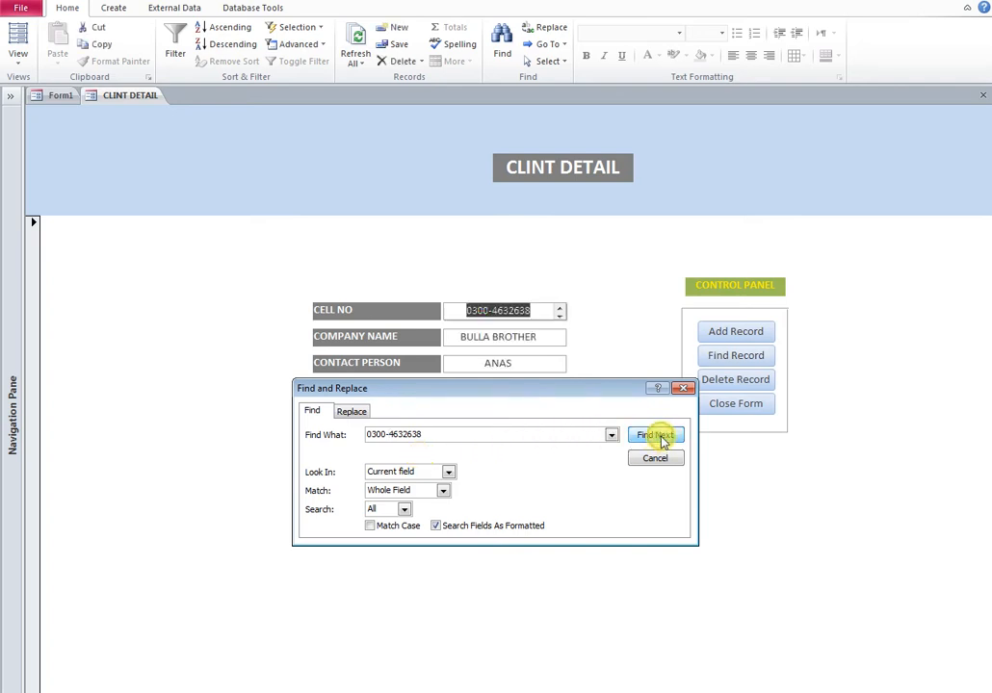
left_click(683, 389)
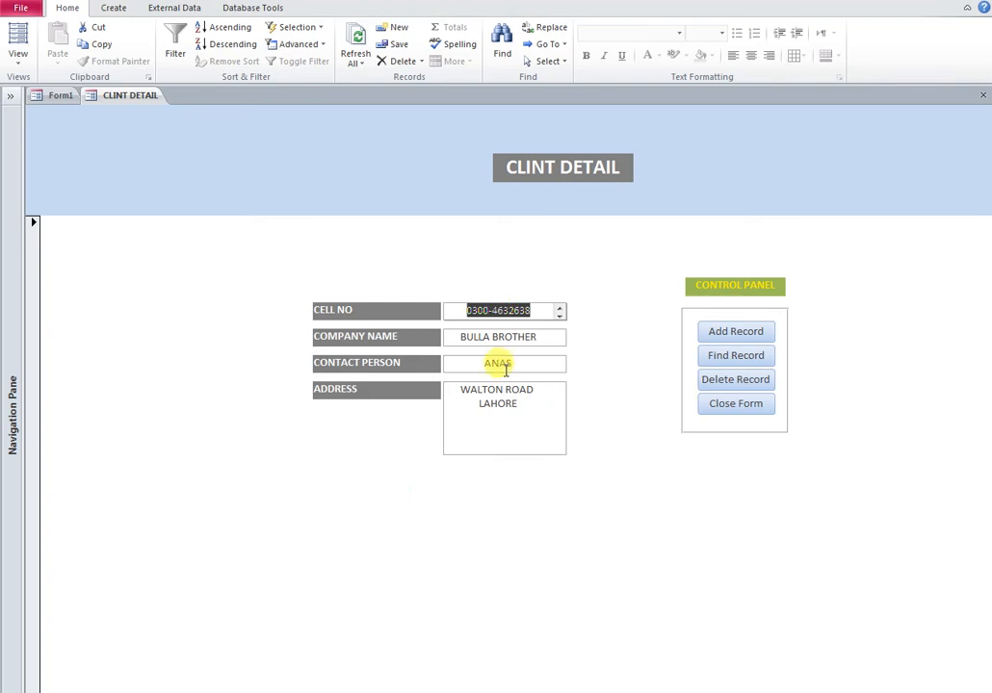
left_click(735, 405)
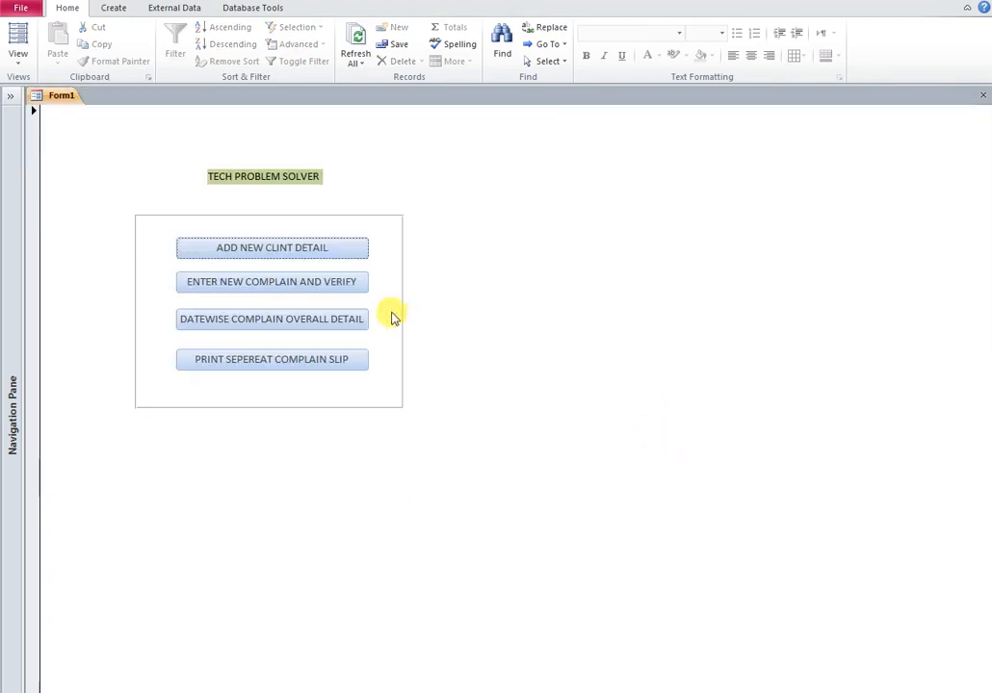
In Design View, move the TECH PROBLEM SOLVER heading and its four buttons right and down, then return to Form View
right_click(84, 158)
left_click(117, 201)
left_click_drag(106, 178, 439, 472)
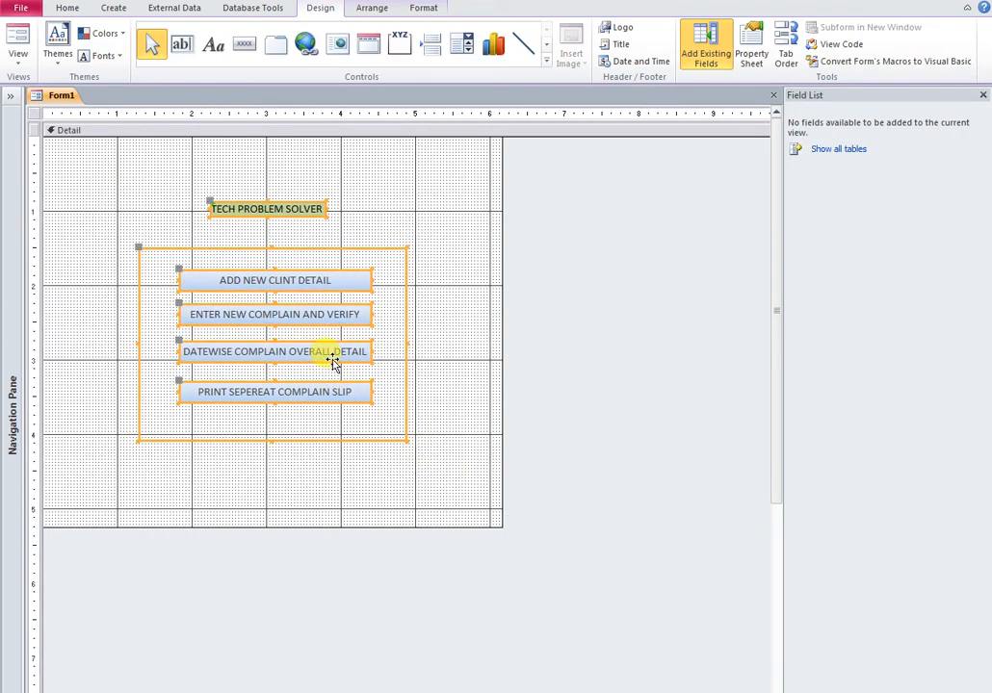
left_click_drag(327, 351, 556, 379)
left_click(982, 94)
right_click(58, 97)
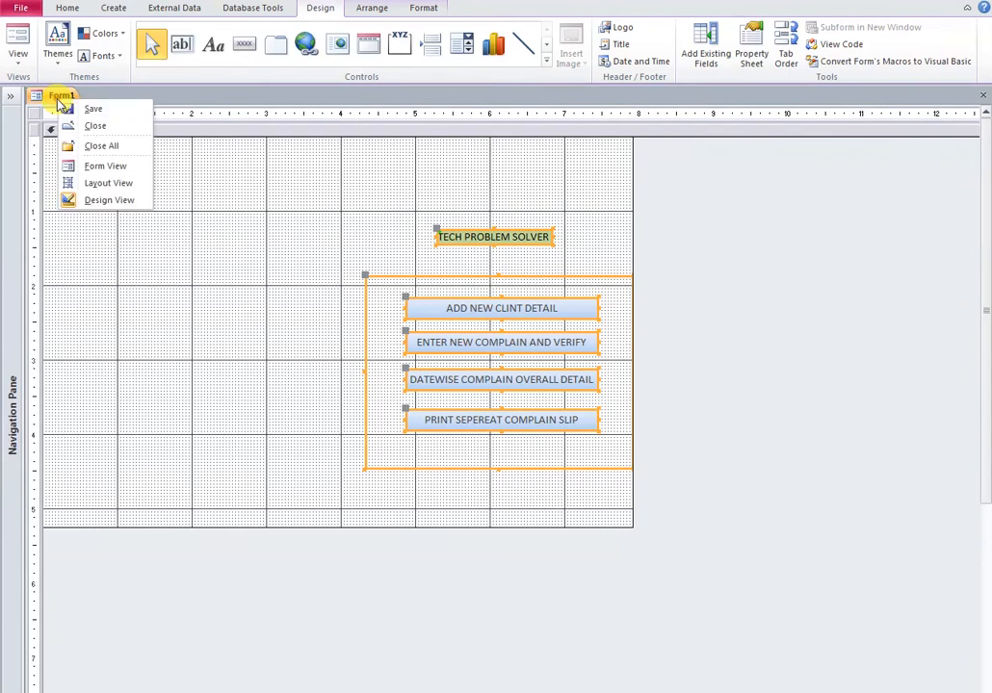
left_click(106, 166)
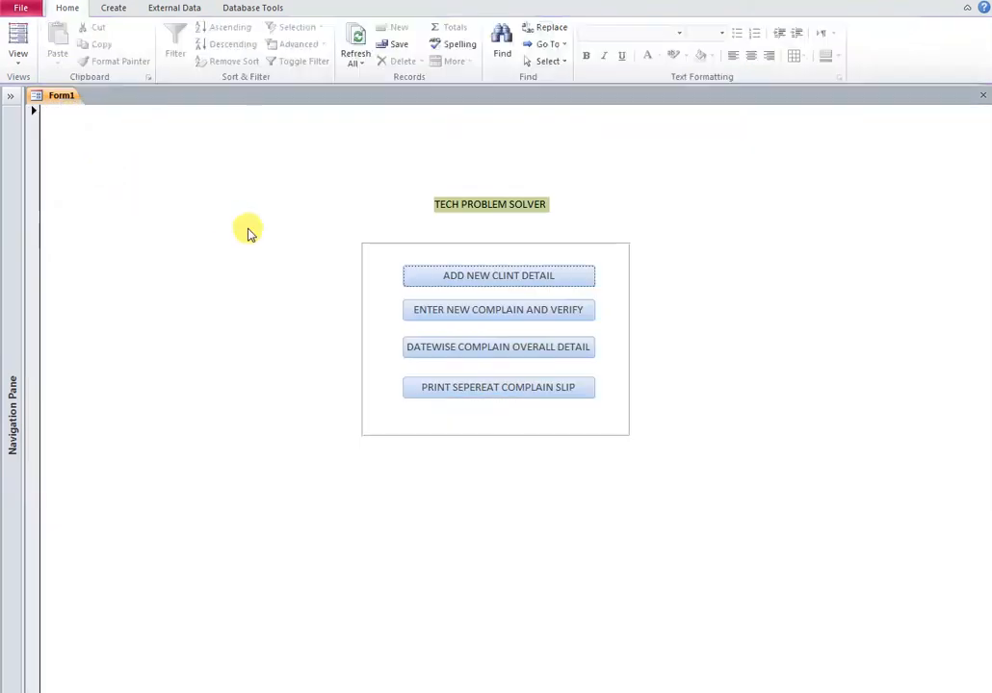
Open COMPLAIN DETAIL via ENTER NEW COMPLAIN AND VERIFY, close it, and expand the Navigation Pane
left_click(528, 310)
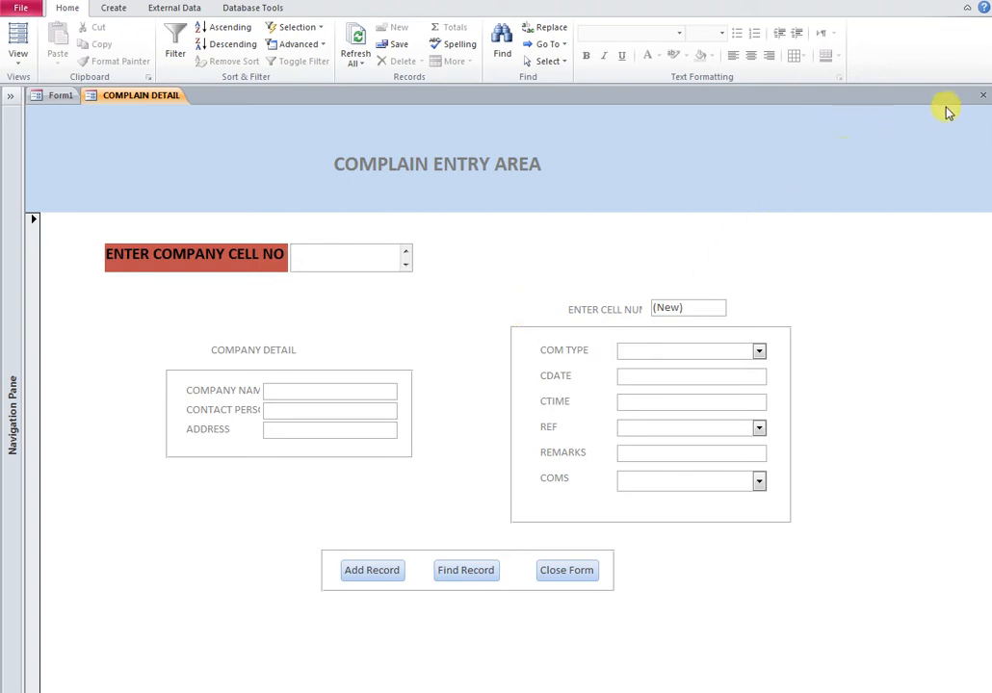
left_click(981, 100)
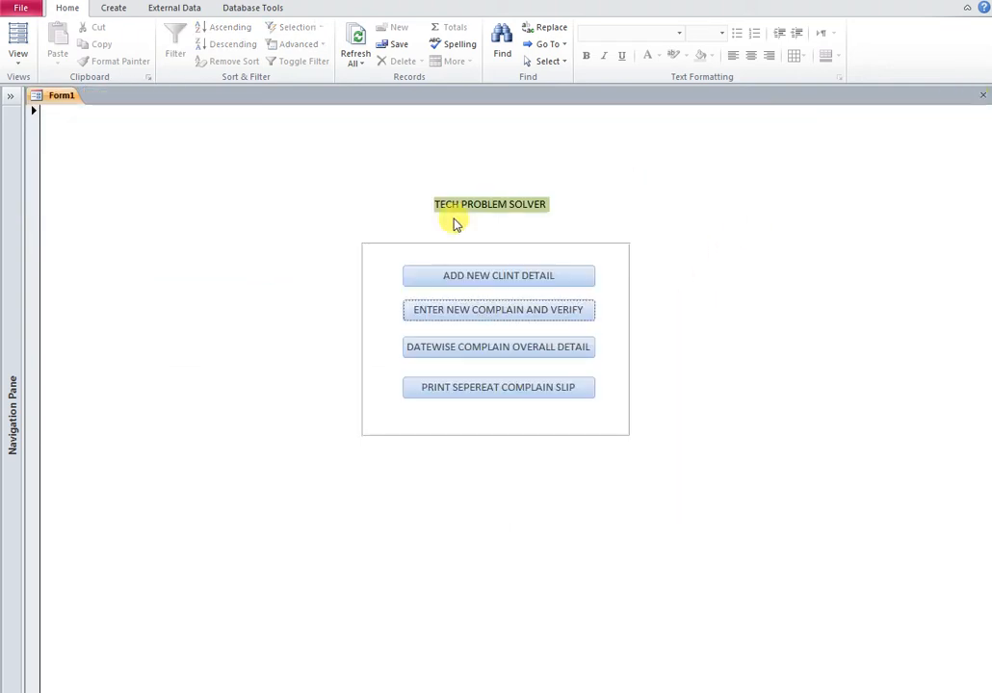
left_click(15, 102)
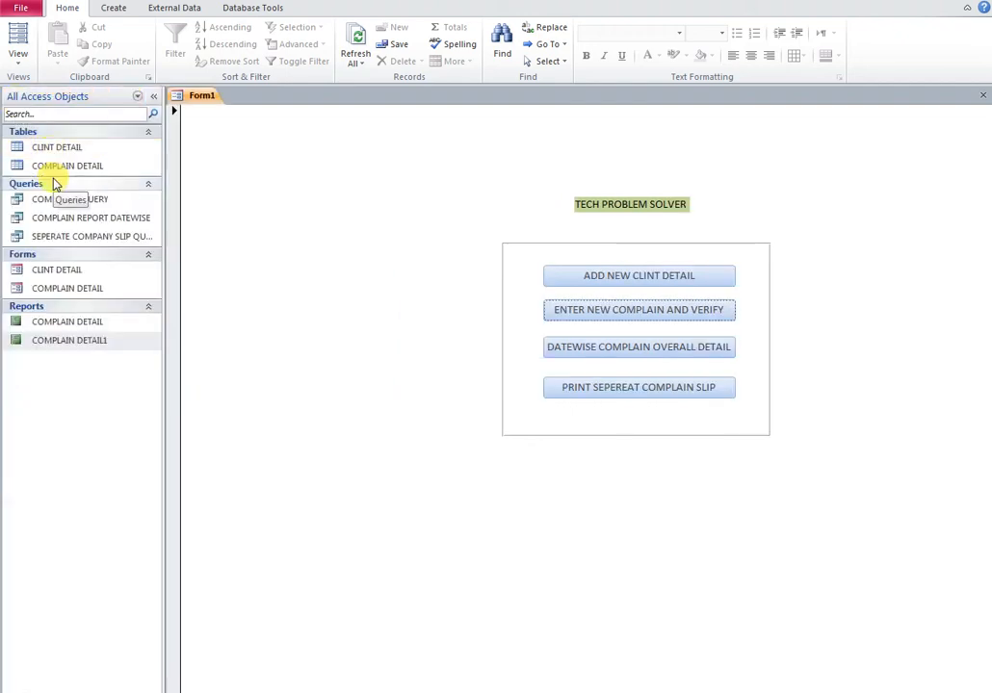
double_click(60, 168)
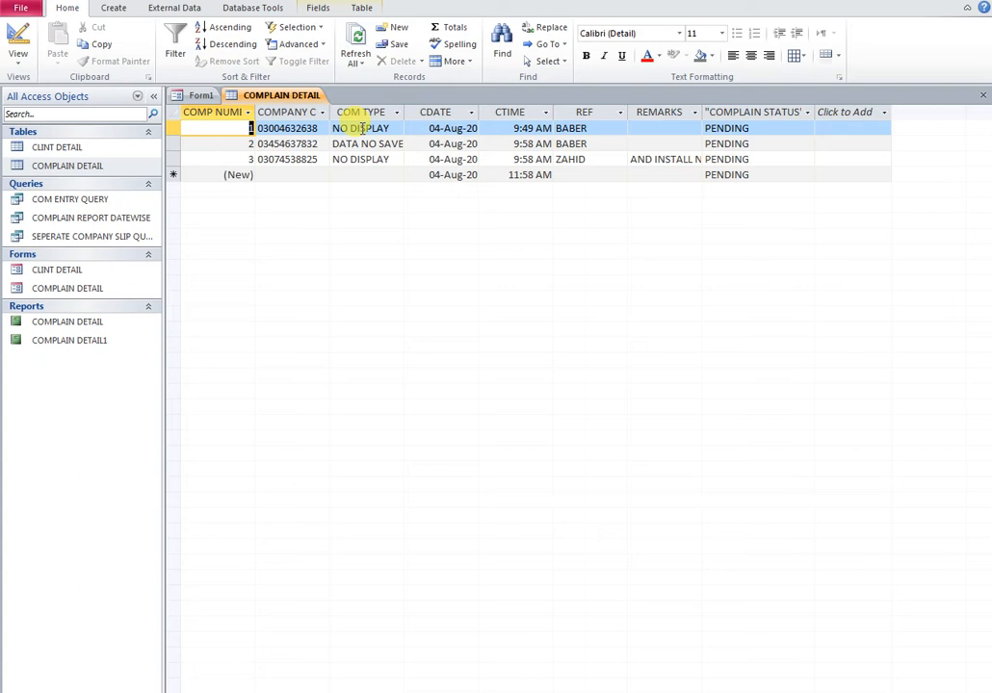
left_click(982, 94)
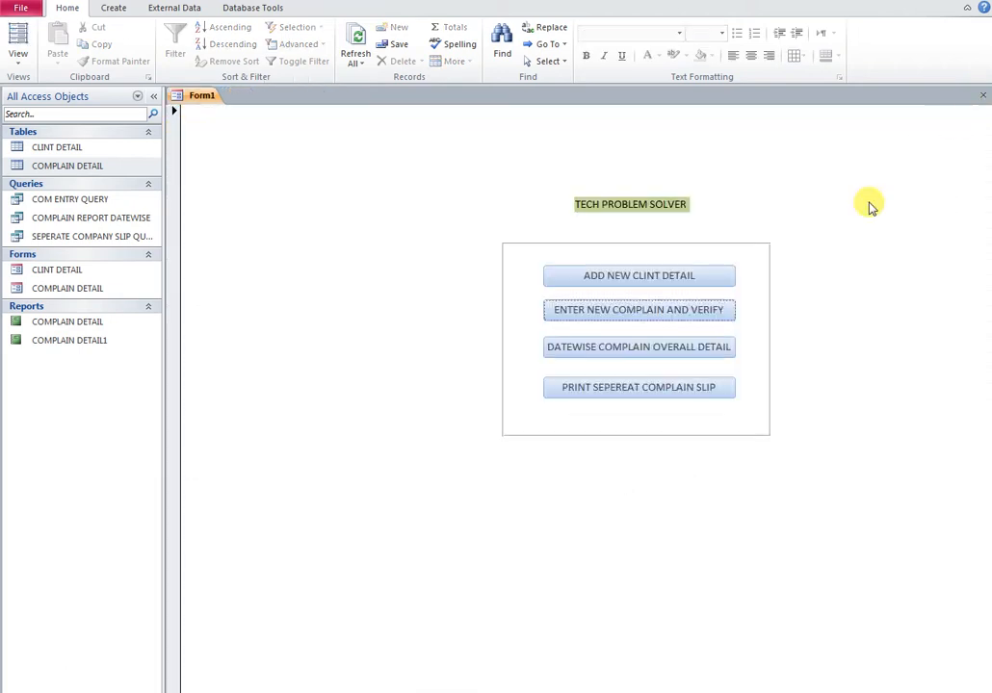
left_click(153, 96)
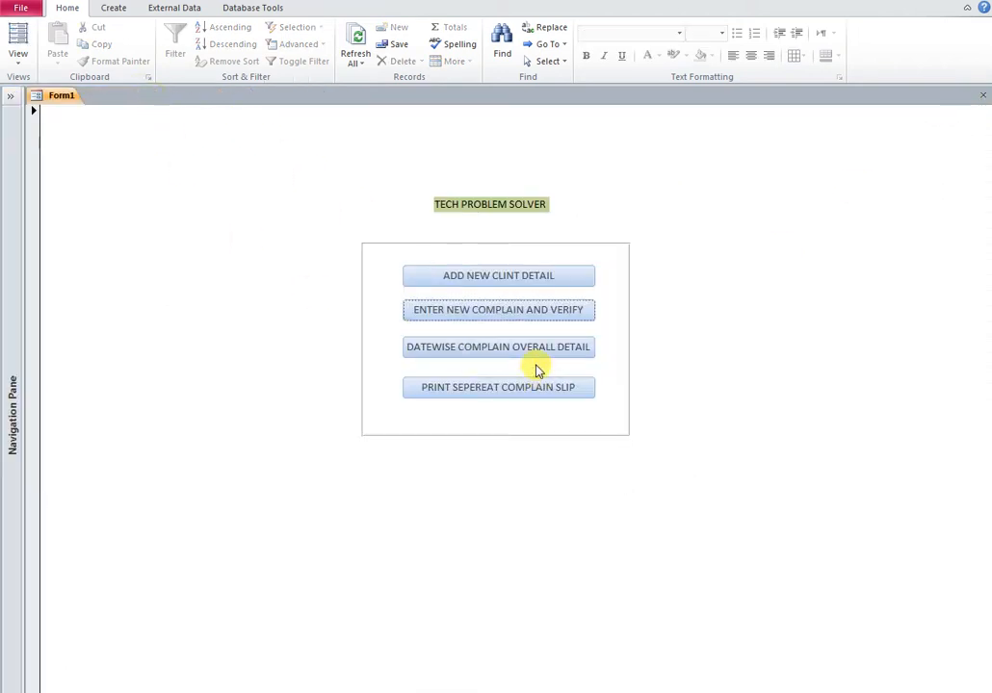
left_click(487, 310)
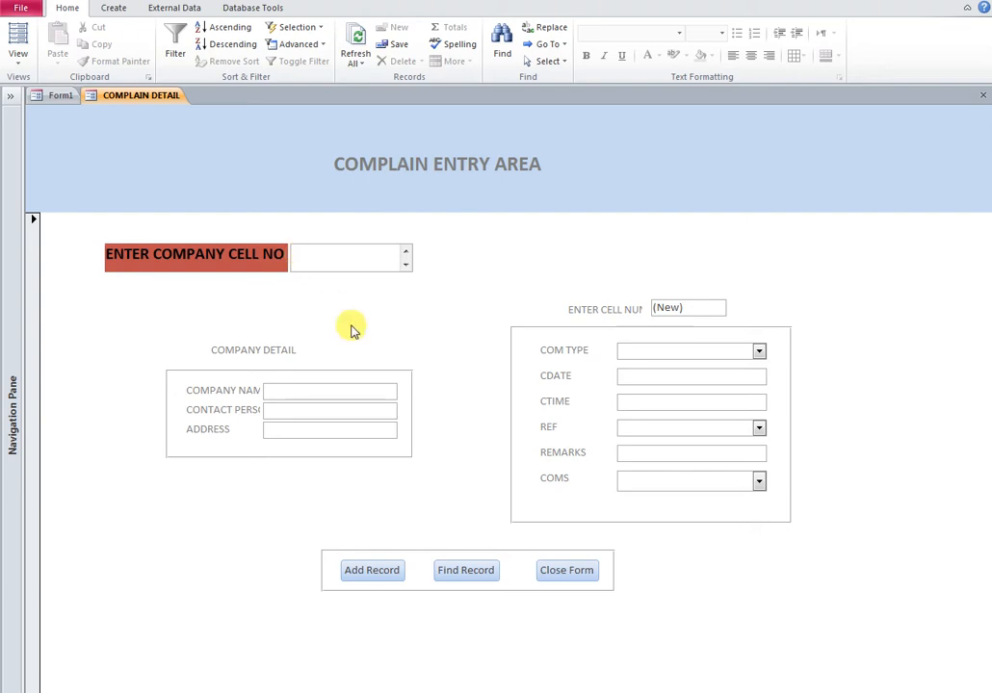
left_click(465, 570)
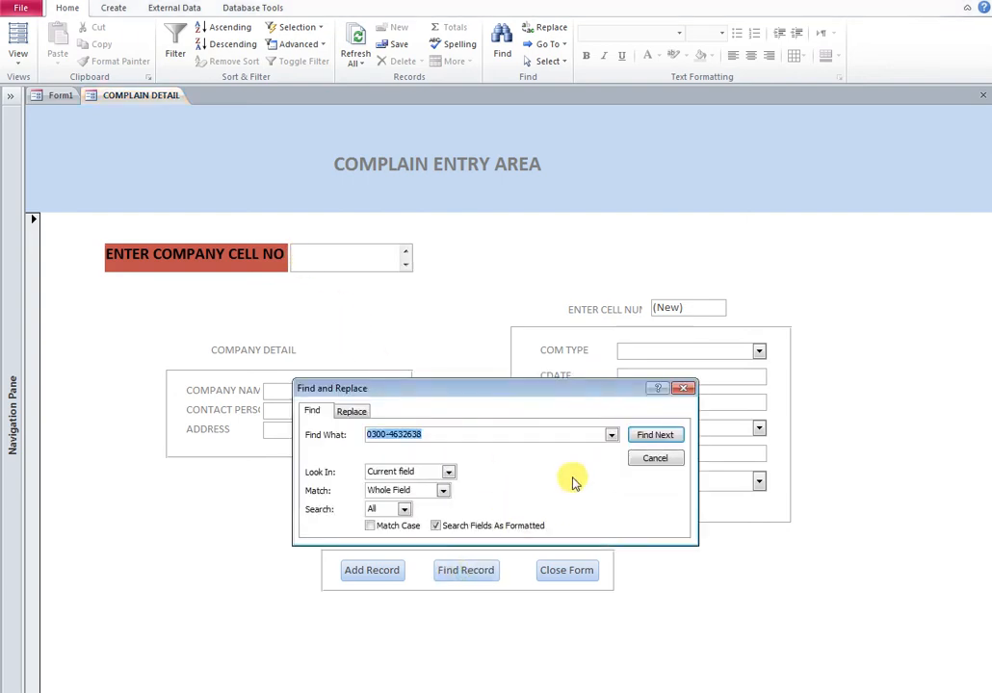
left_click(662, 438)
left_click(496, 410)
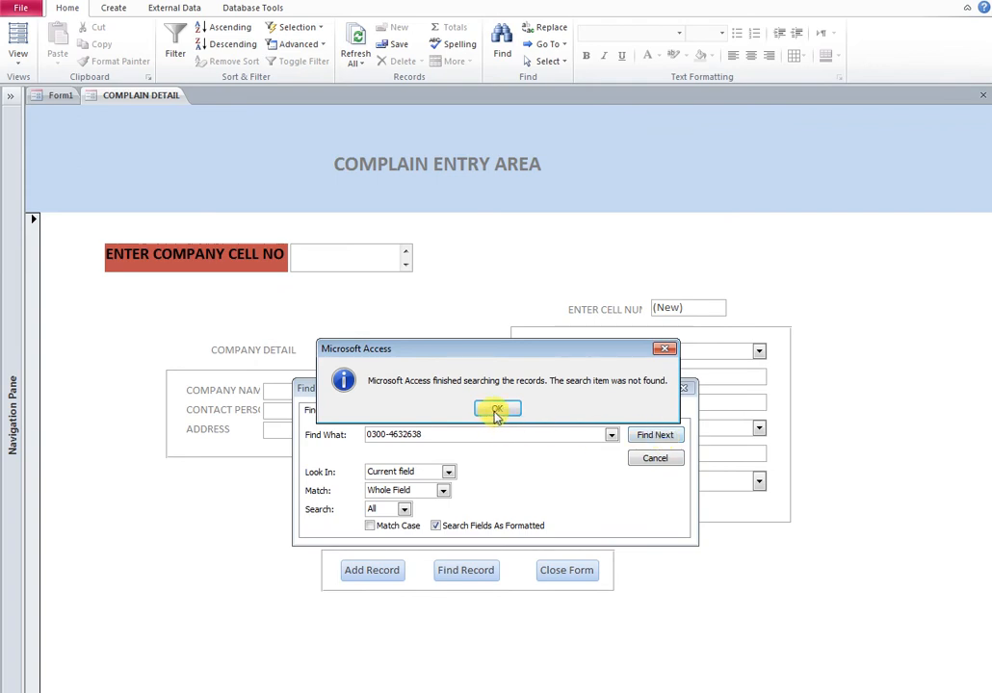
left_click(311, 255)
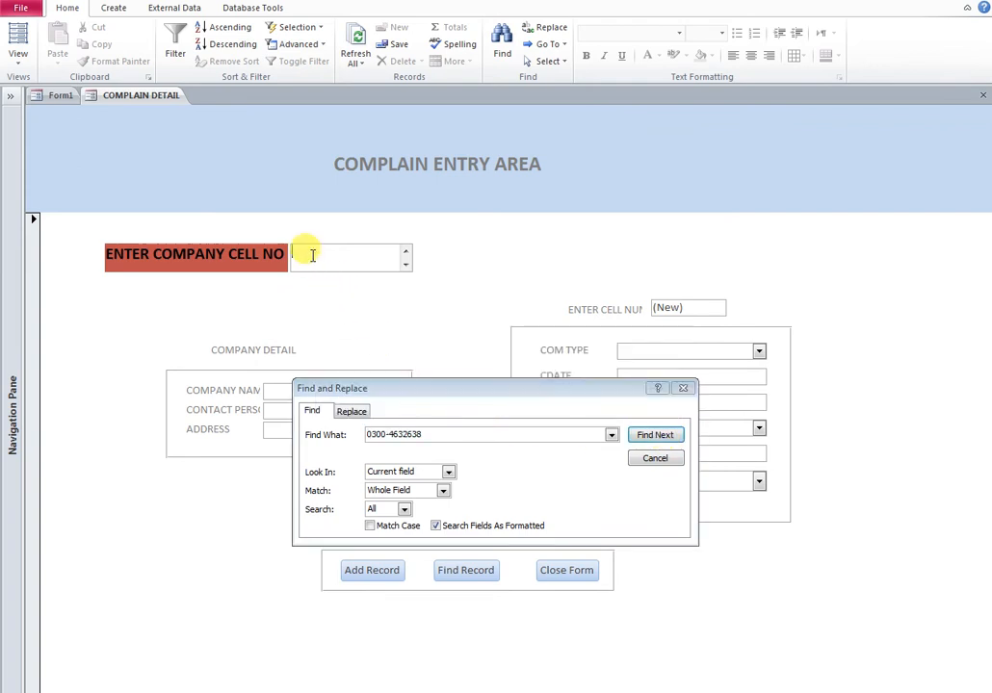
left_click_drag(421, 434, 336, 434)
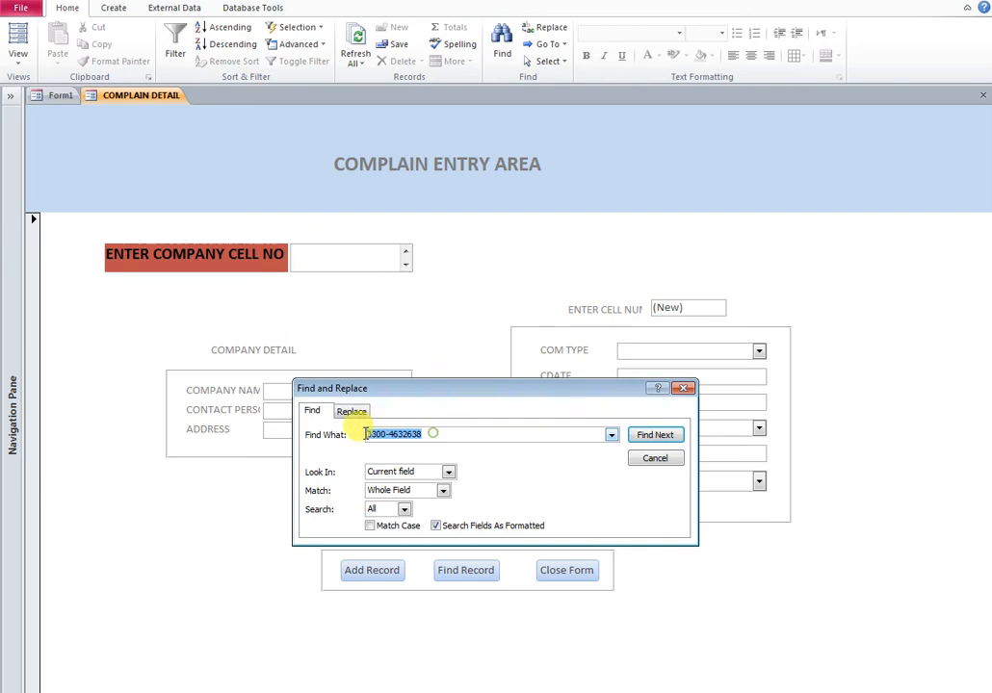
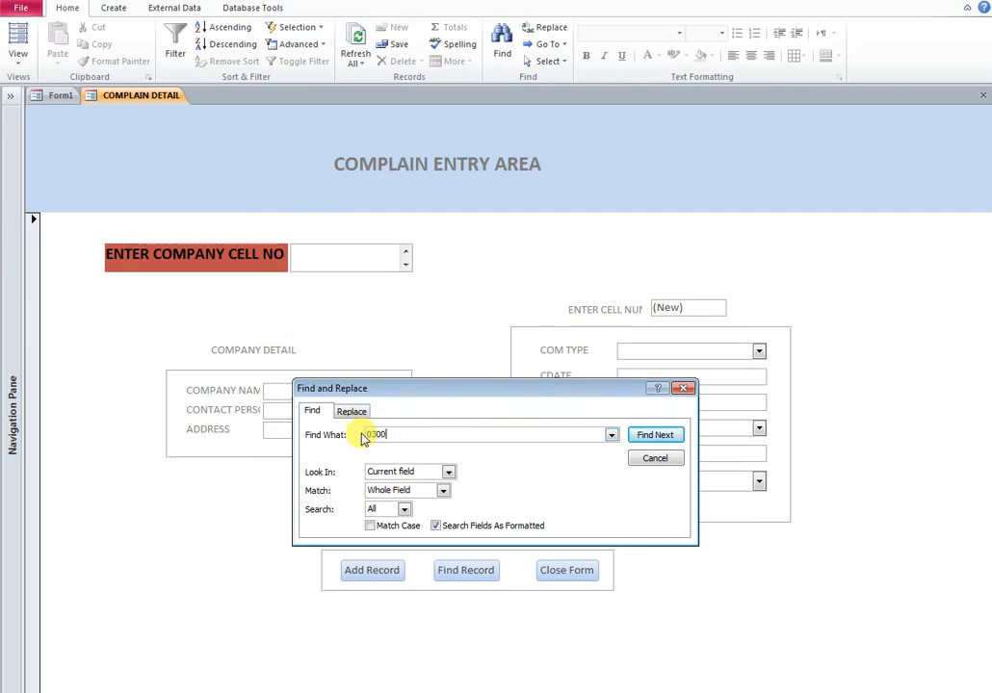
key("Return")
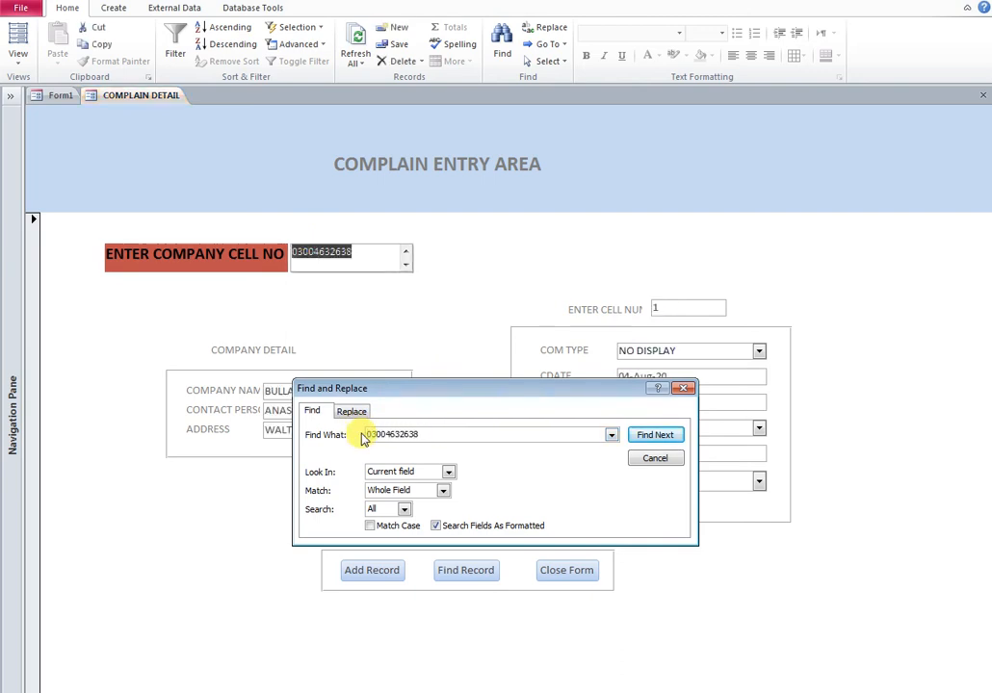
left_click(684, 388)
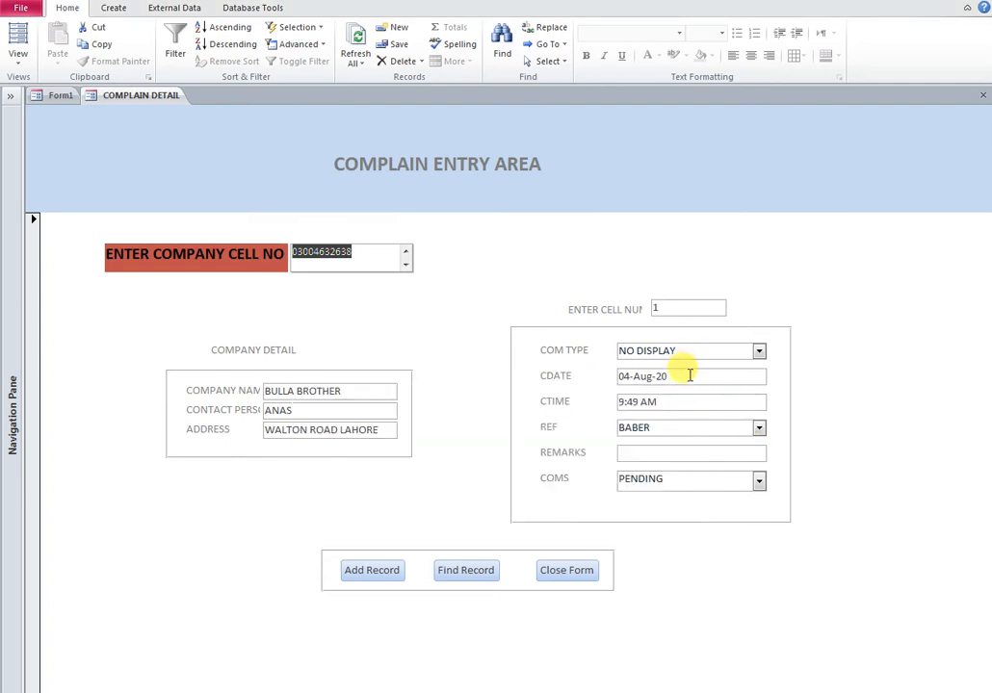
Change that complaint's COMS status to DONE and save the record
left_click(759, 481)
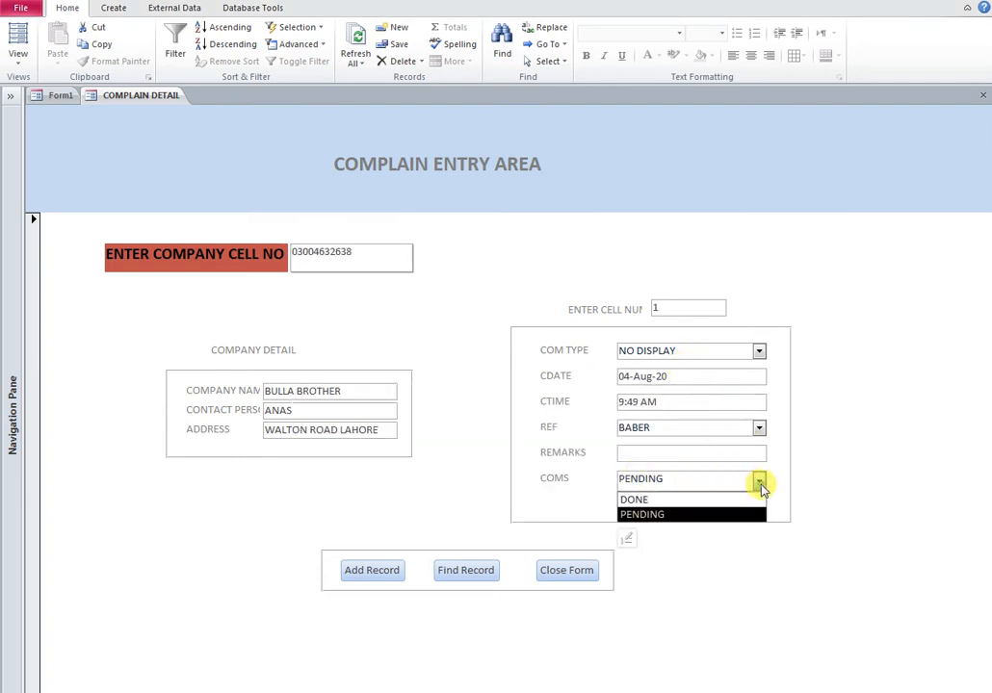
left_click(641, 502)
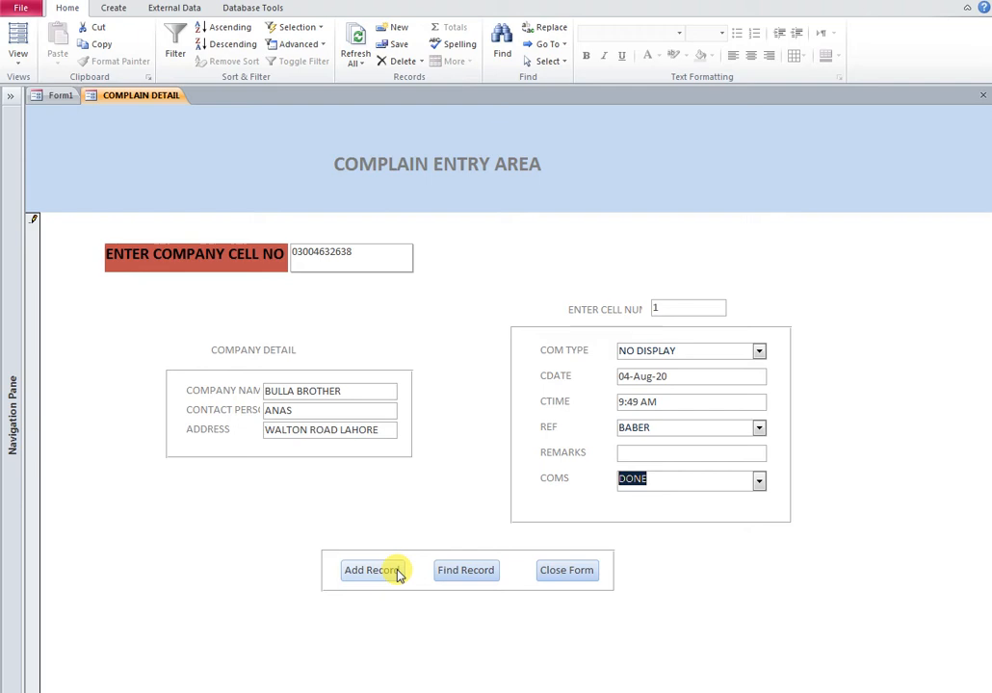
left_click(363, 578)
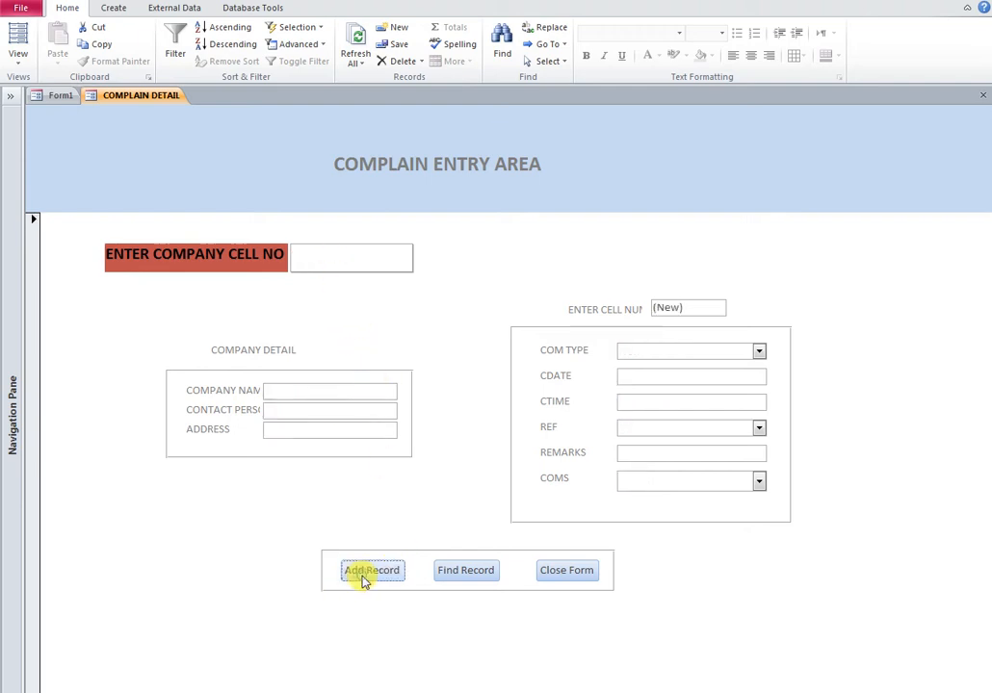
left_click(332, 260)
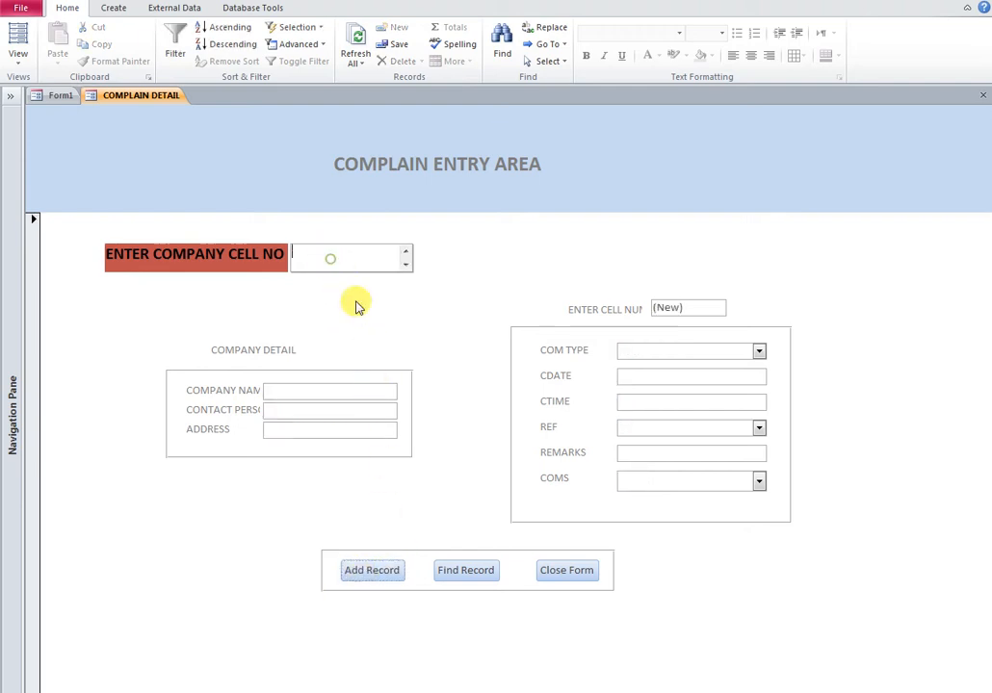
left_click(465, 571)
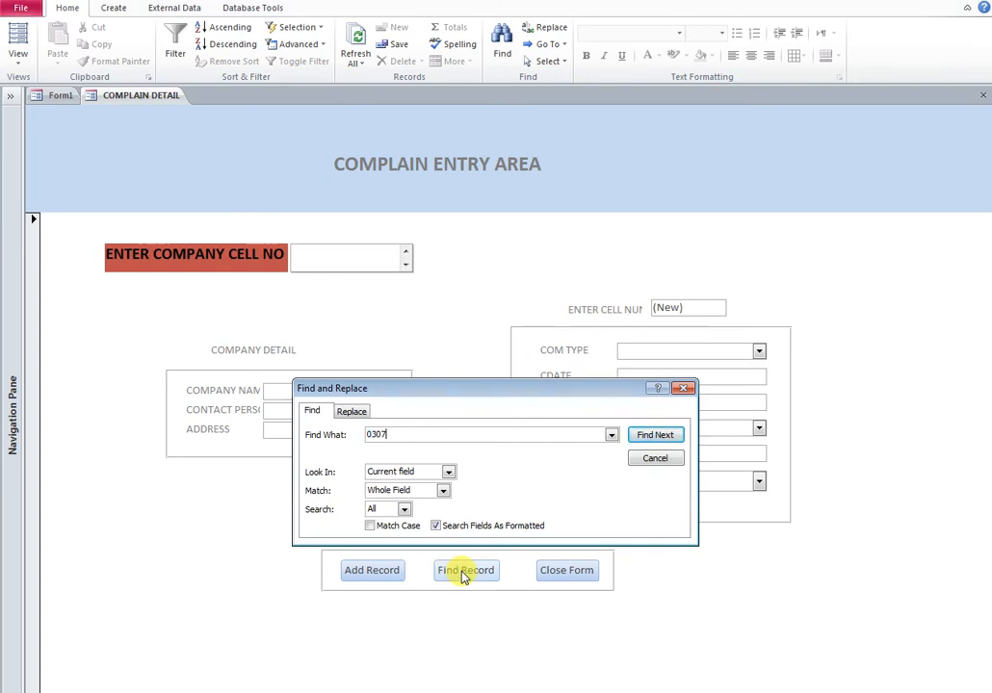
key("Return")
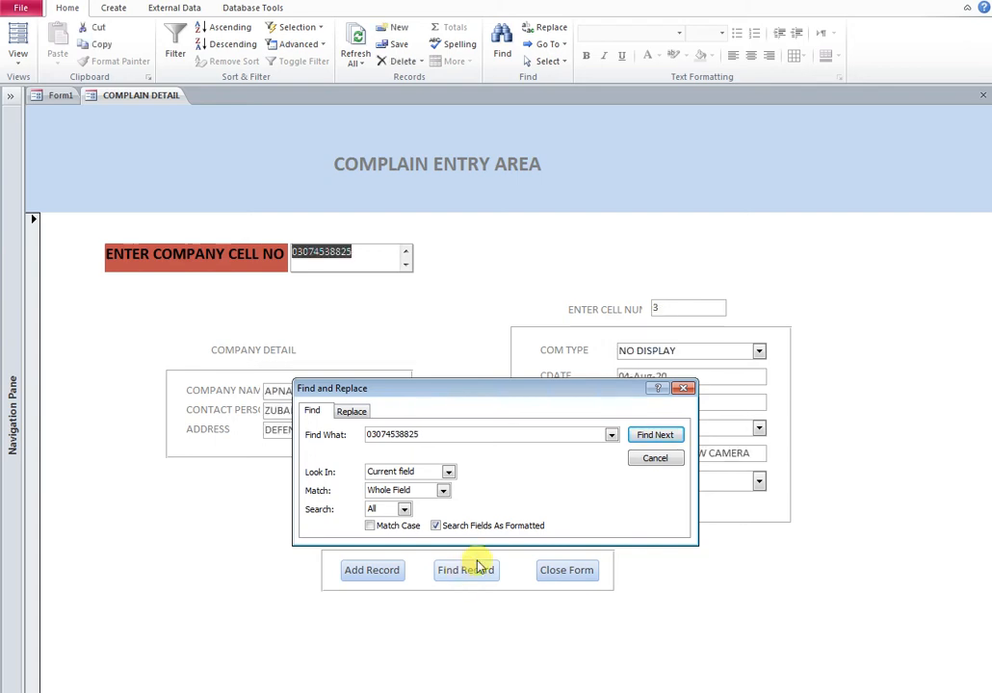
left_click(684, 389)
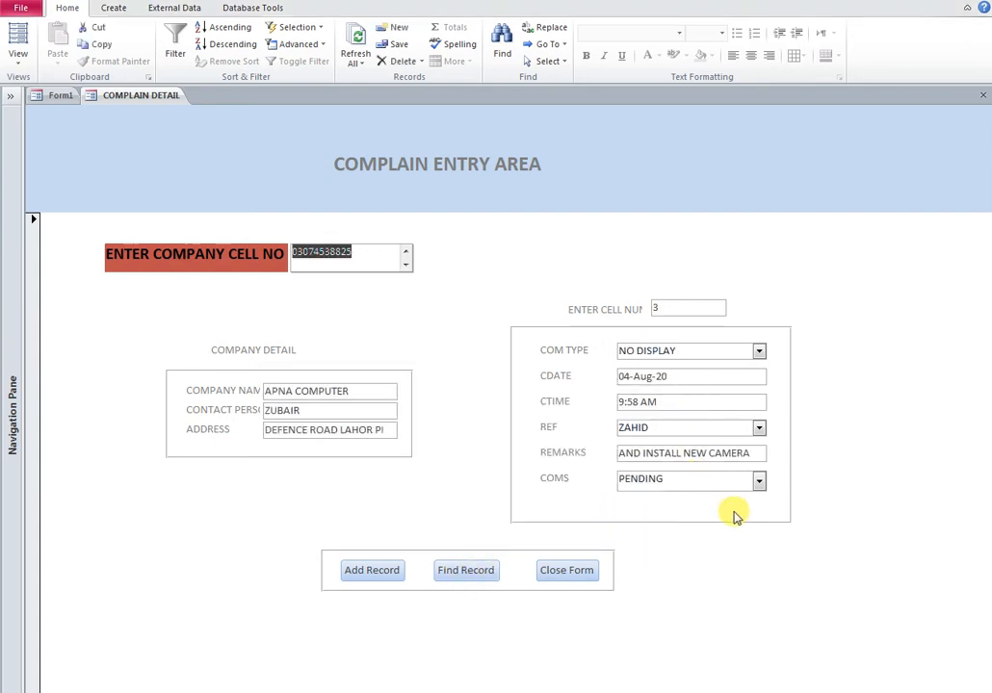
left_click(759, 481)
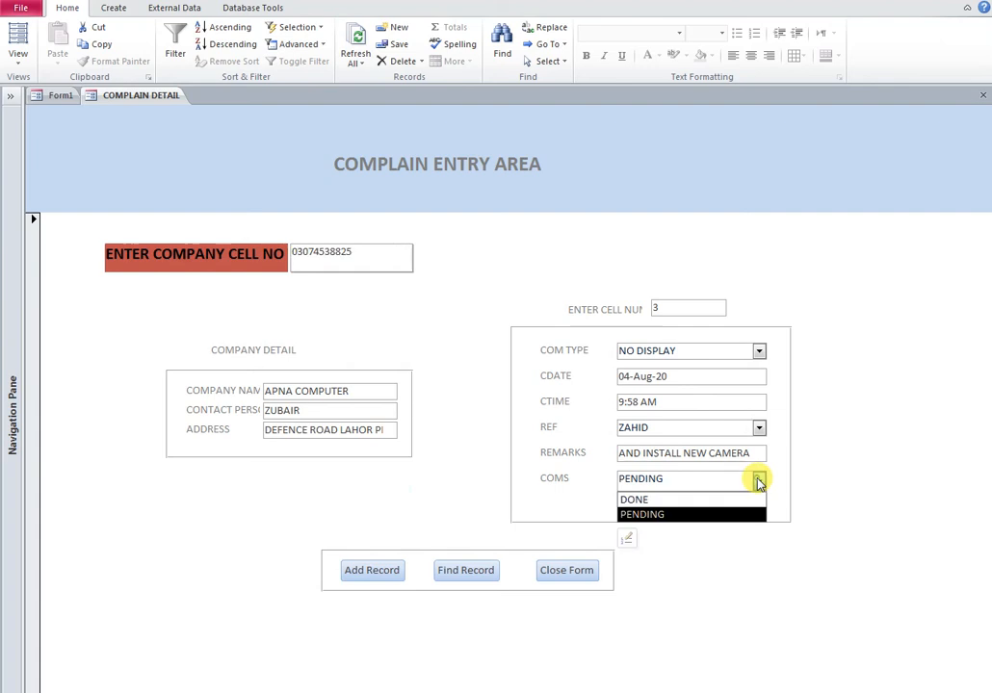
left_click(653, 503)
left_click(391, 574)
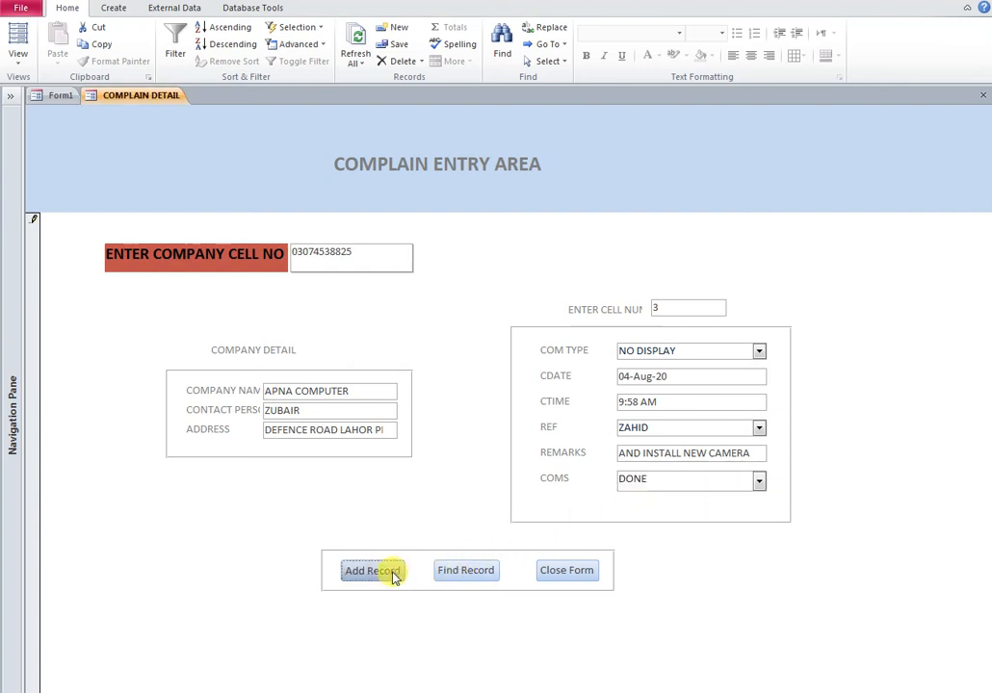
Close the complaint form and review the updated statuses in the COMPLAIN DETAIL table
left_click(549, 575)
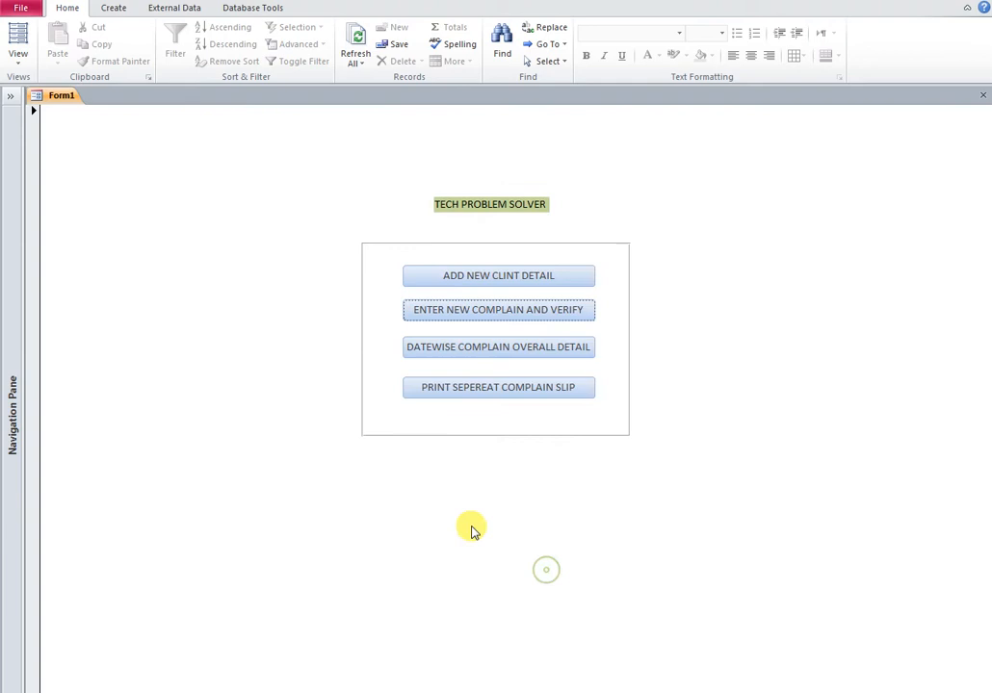
left_click(9, 101)
double_click(49, 166)
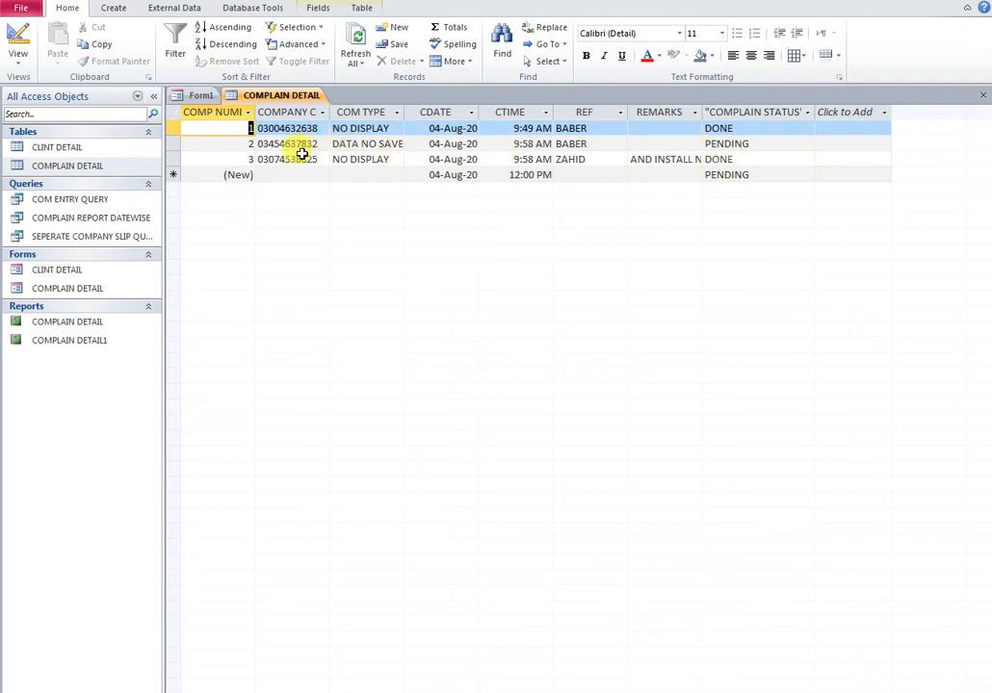
left_click(982, 95)
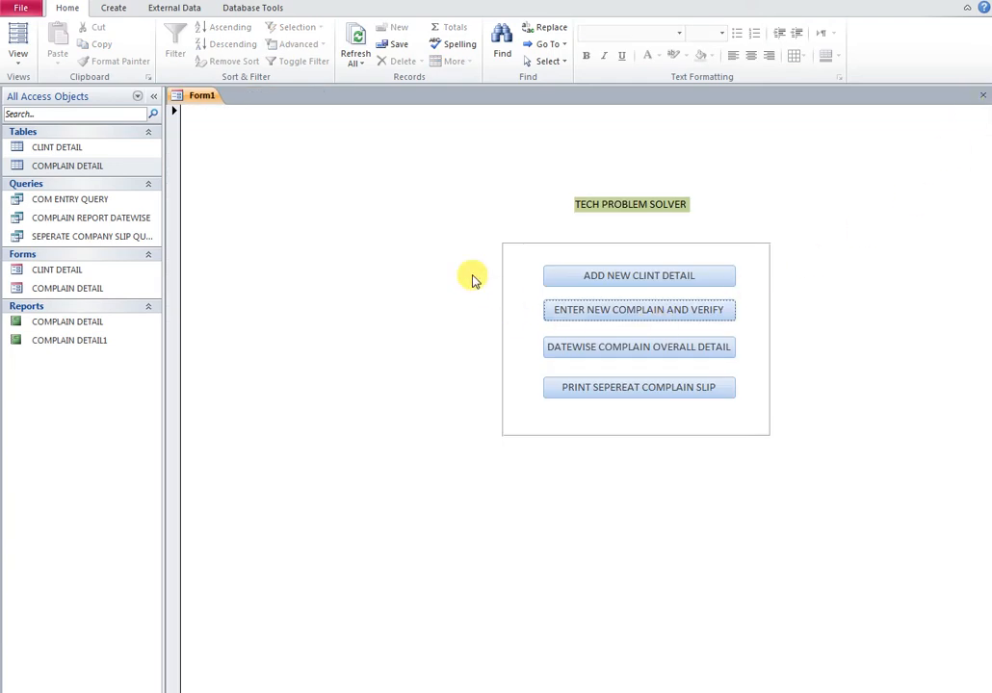
Close Form1, agreeing to save it under the name MAIN FORM
left_click(983, 95)
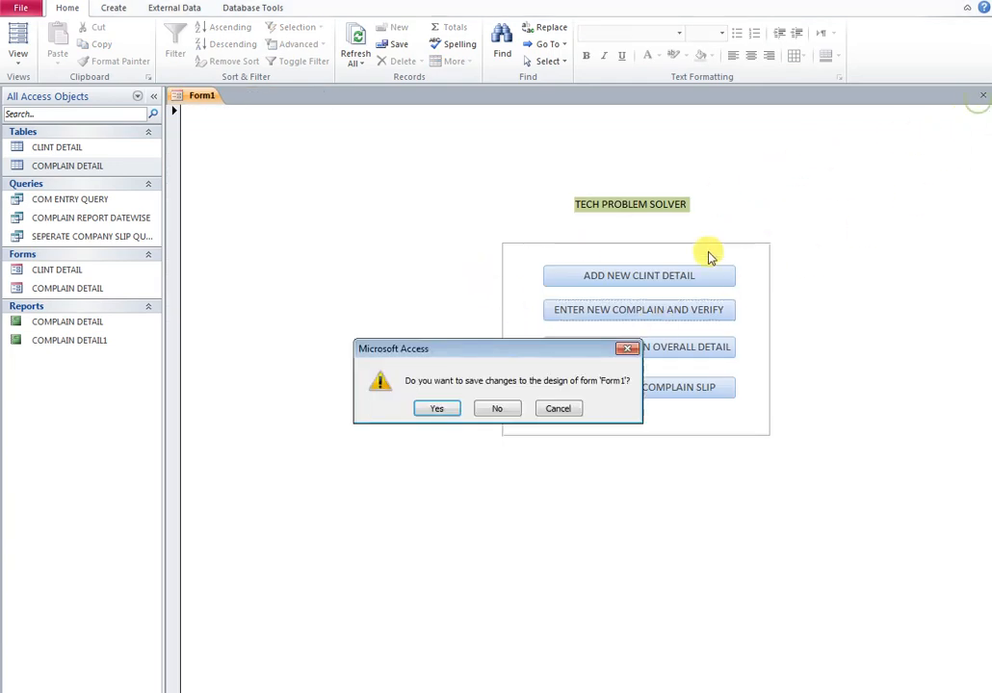
left_click(445, 410)
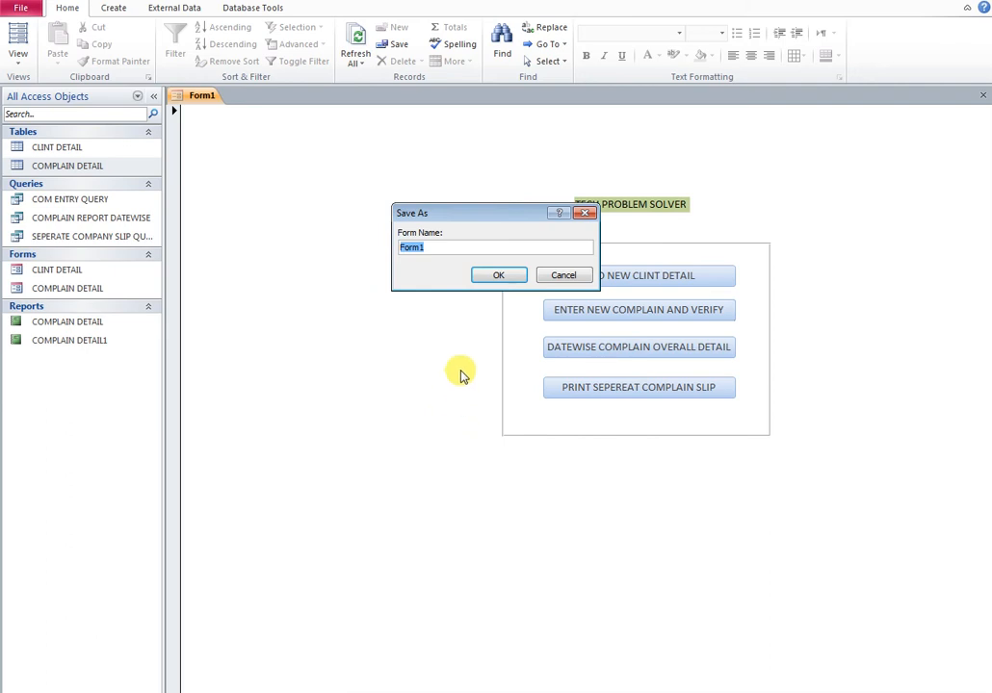
type("MAIN FORM")
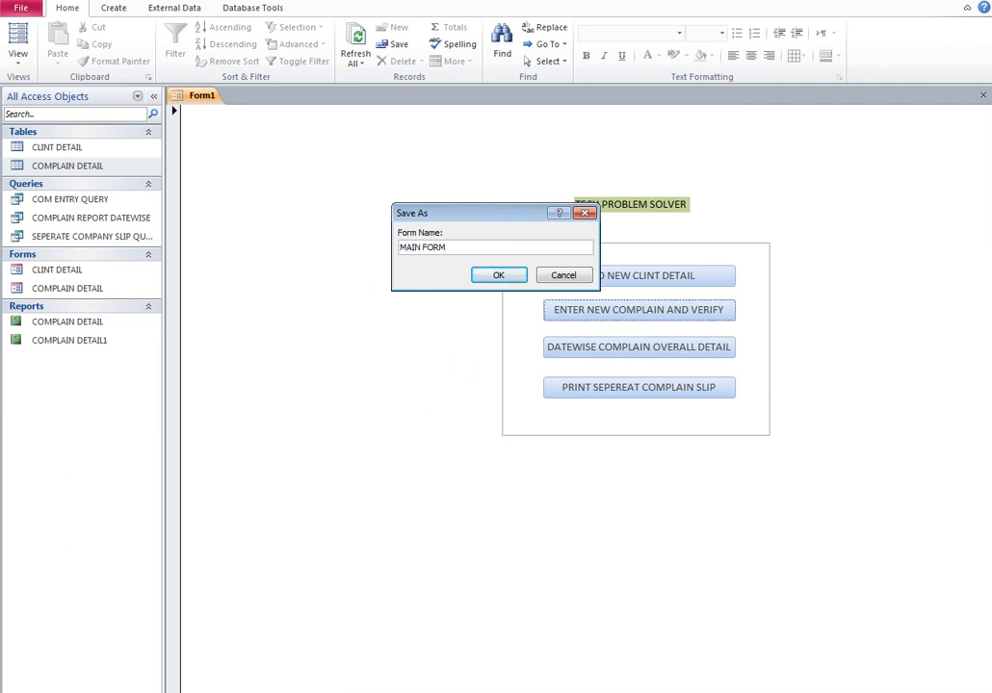
key("Return")
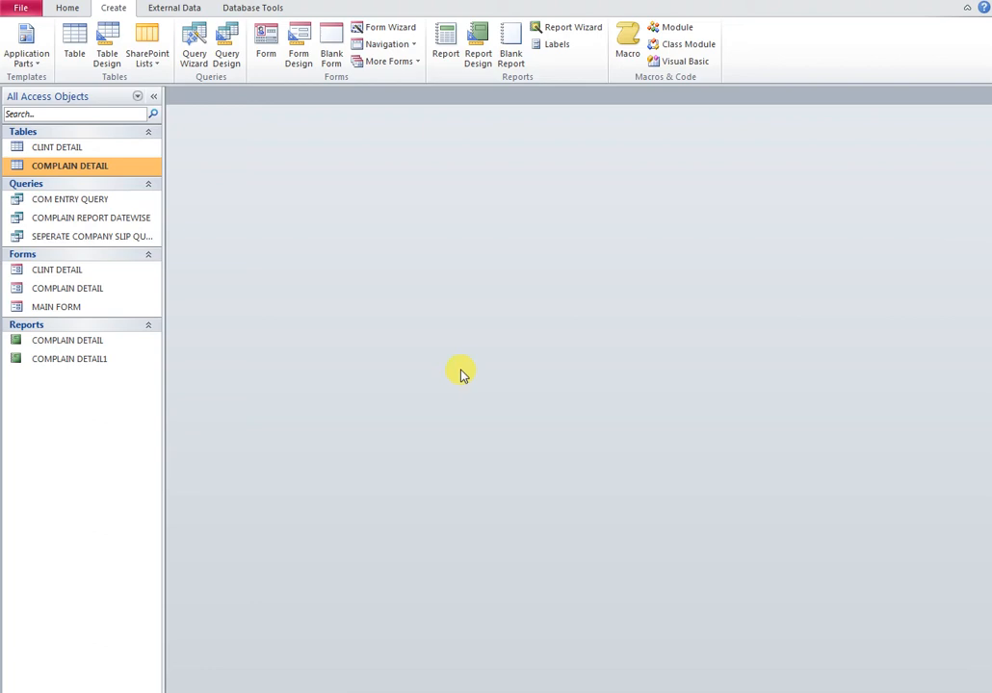
Start a new query design with the CLINT DETAIL and COMPLAIN DETAIL tables
left_click(228, 57)
left_click(456, 597, "shift")
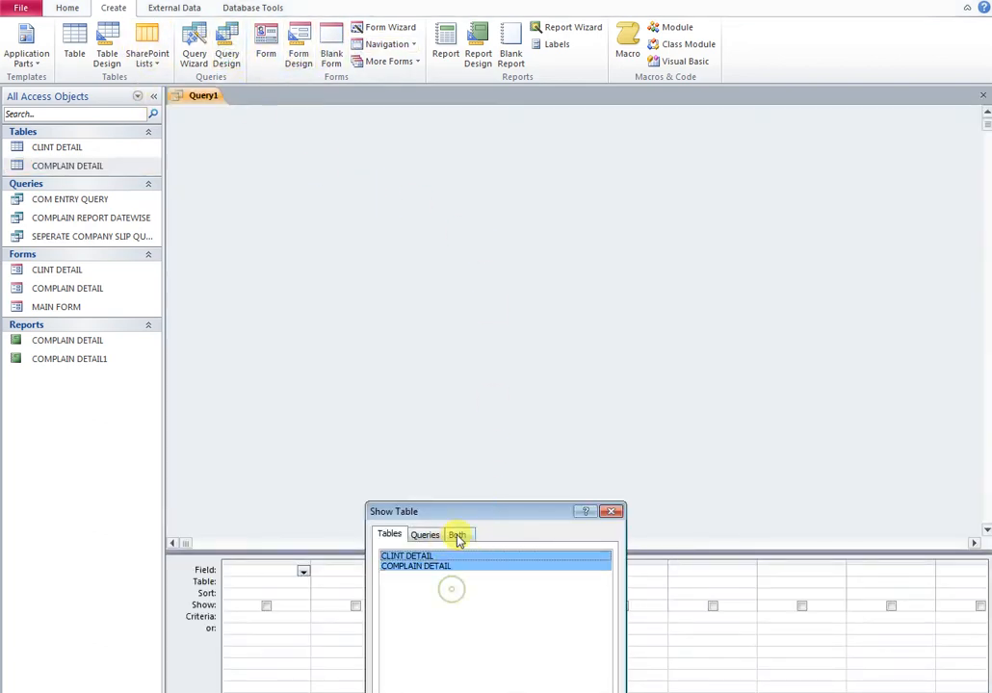
left_click_drag(485, 516, 568, 295)
left_click(609, 507)
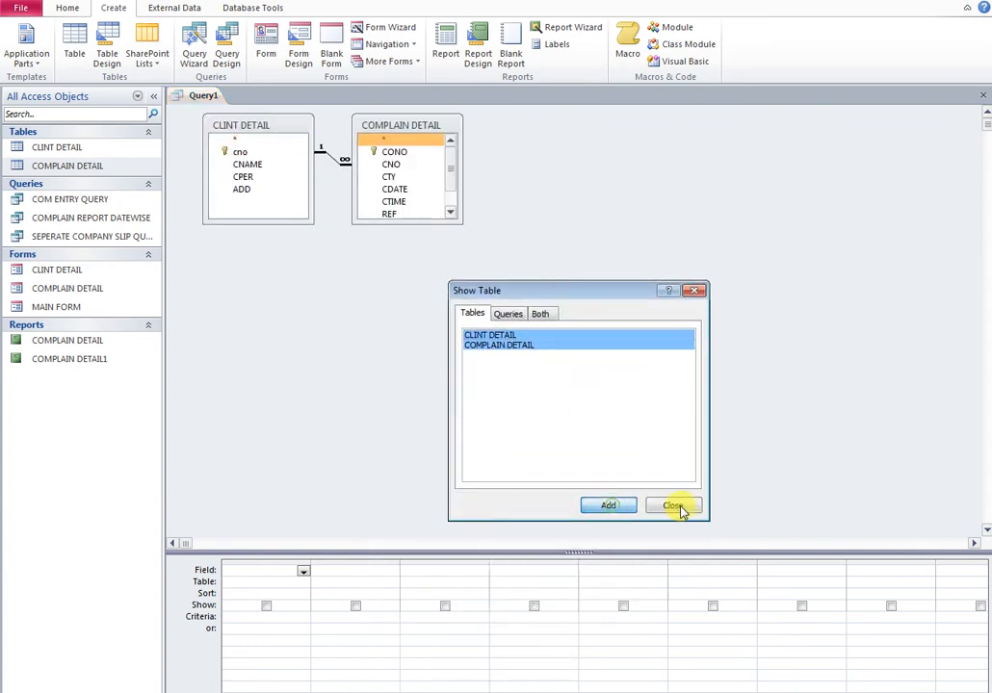
left_click(678, 505)
left_click_drag(406, 221, 399, 282)
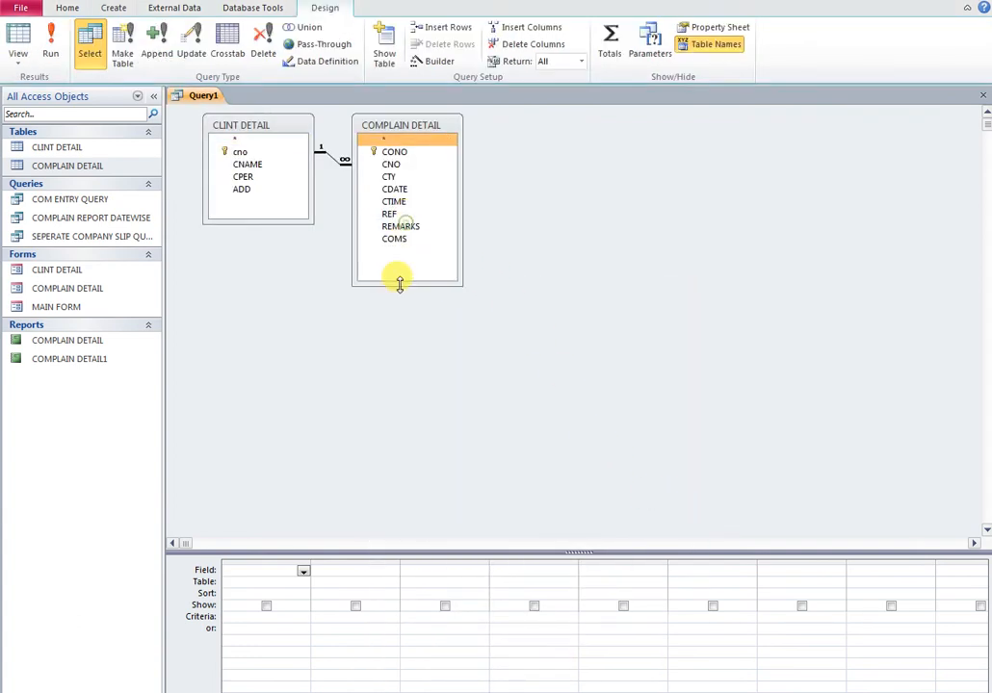
Add cno, CNAME, CPER, ADD, CTY, REMARKS and COMS to the grid and run the query
left_click(242, 152)
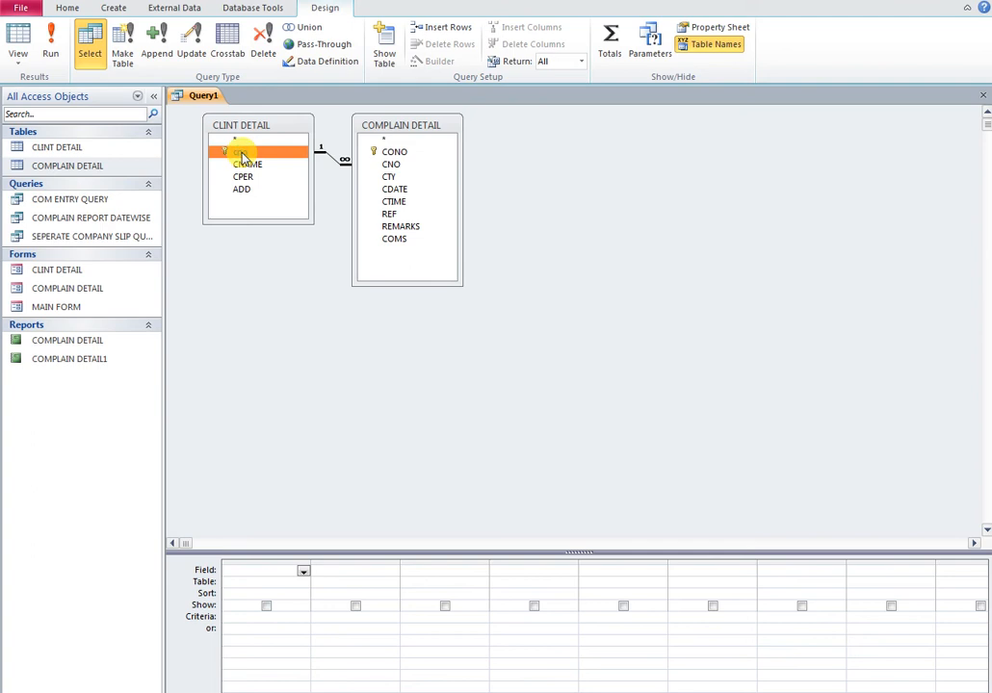
left_click(243, 189, "shift")
left_click_drag(249, 162, 257, 573)
left_click(395, 179)
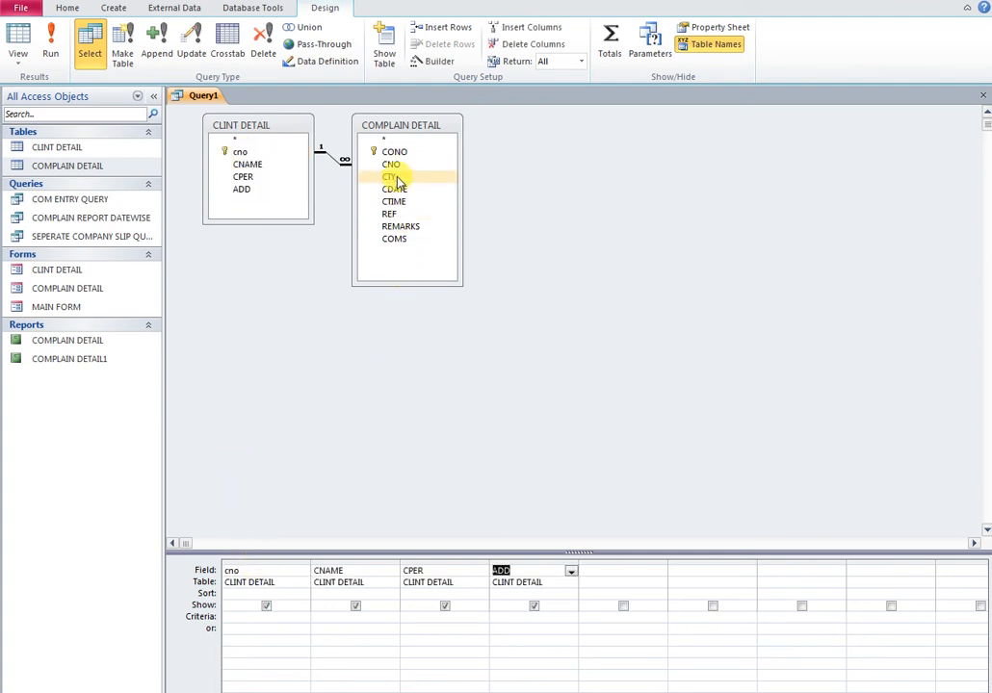
double_click(395, 179)
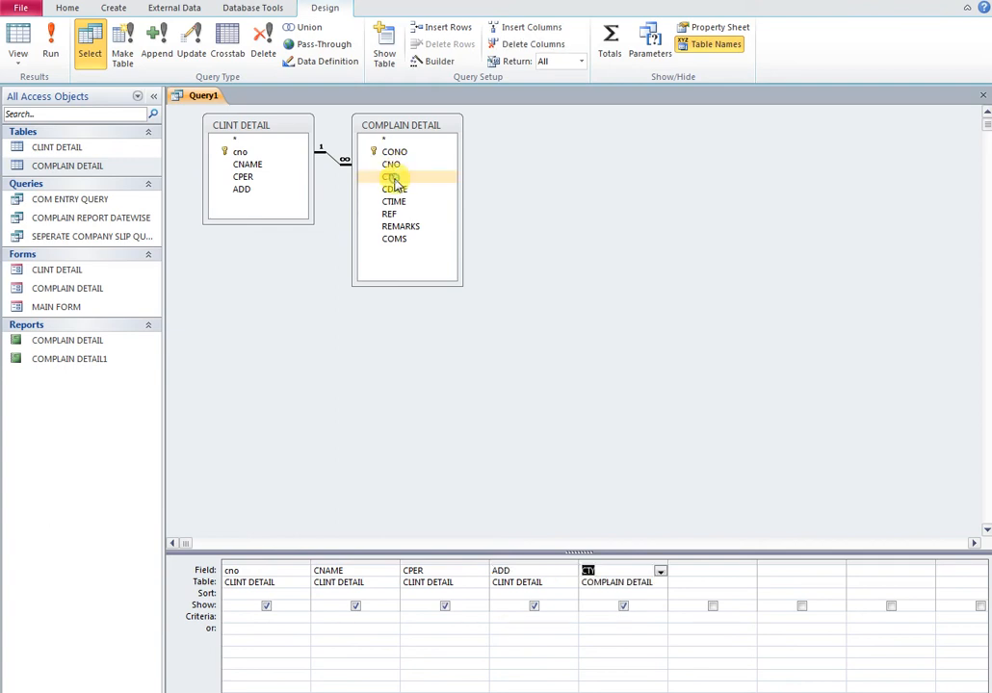
left_click(393, 229)
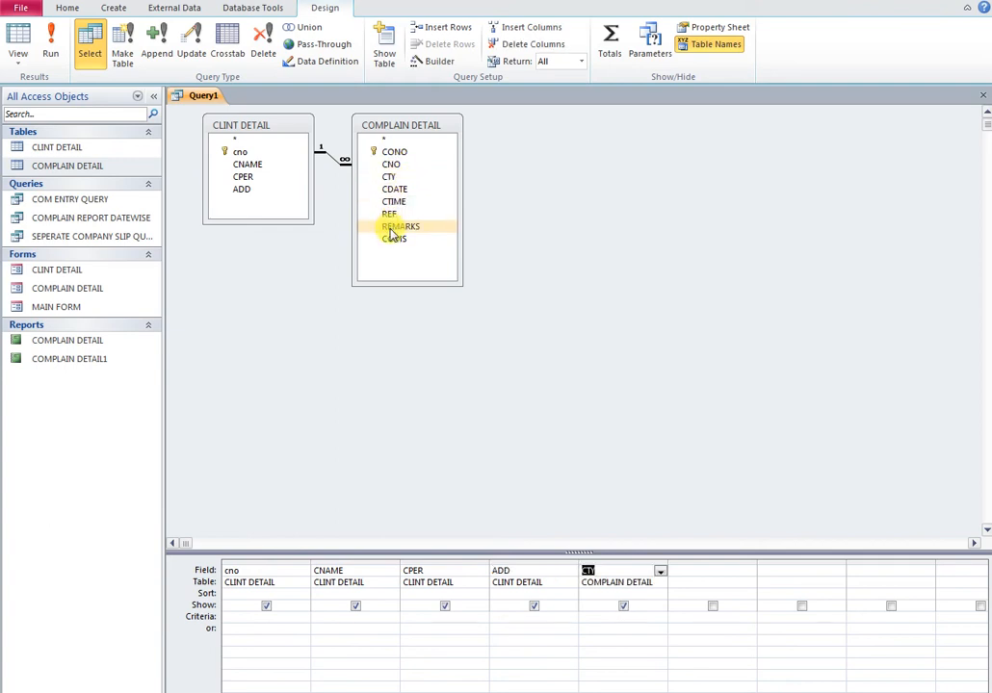
left_click(392, 240)
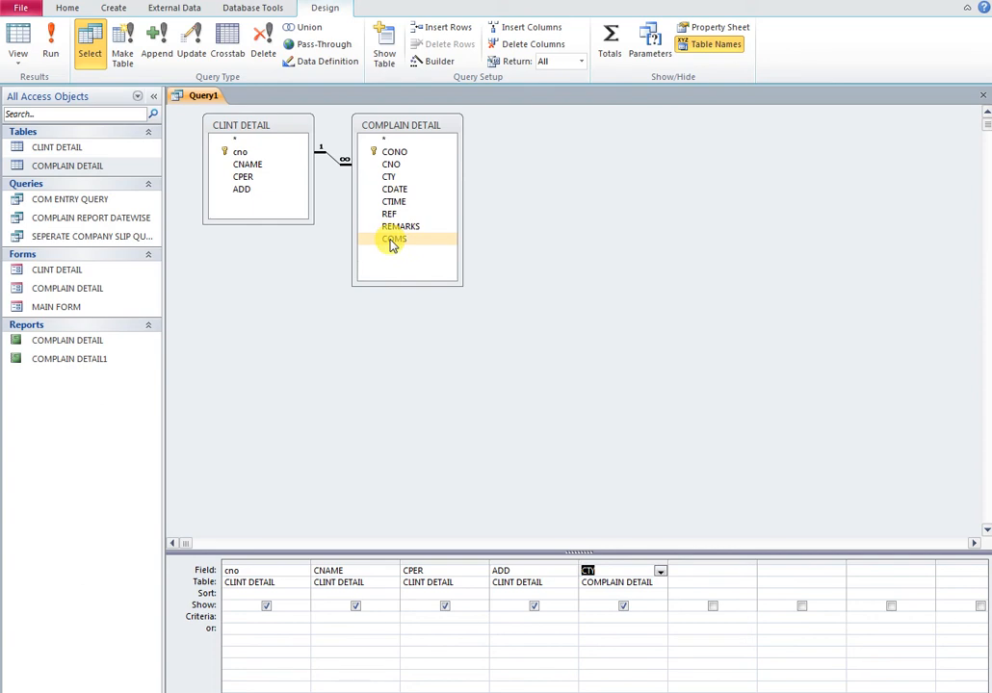
left_click(393, 231)
double_click(395, 229)
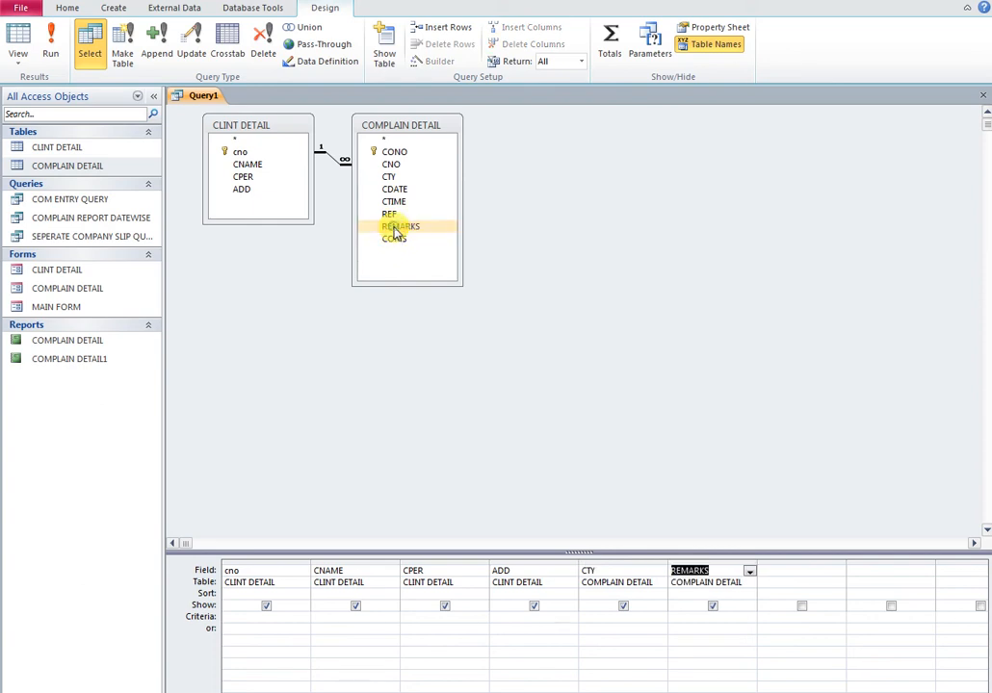
double_click(394, 240)
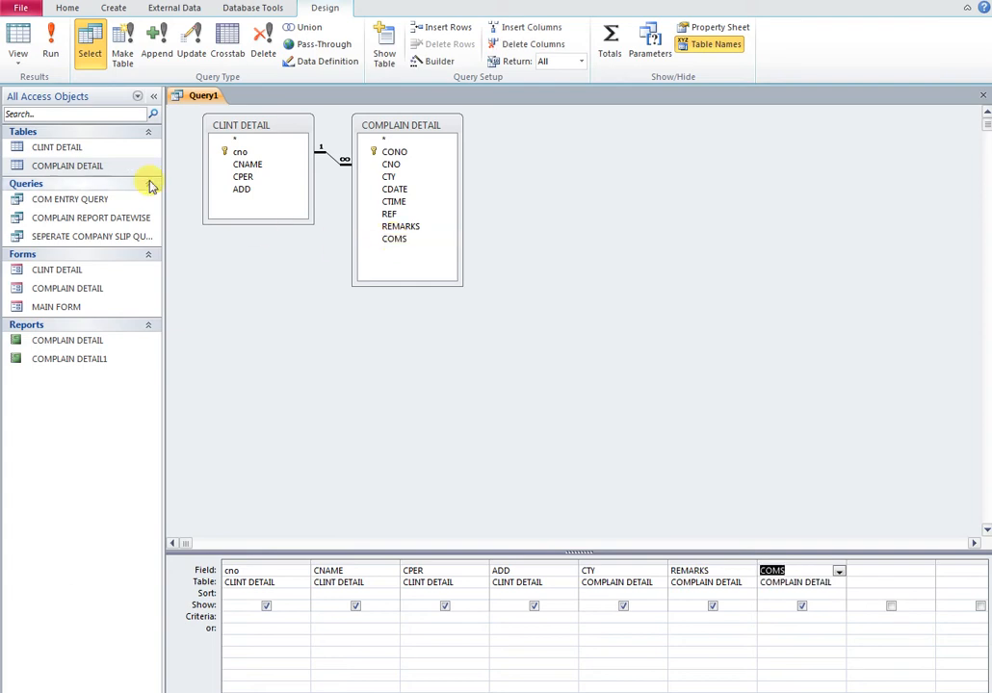
left_click(50, 44)
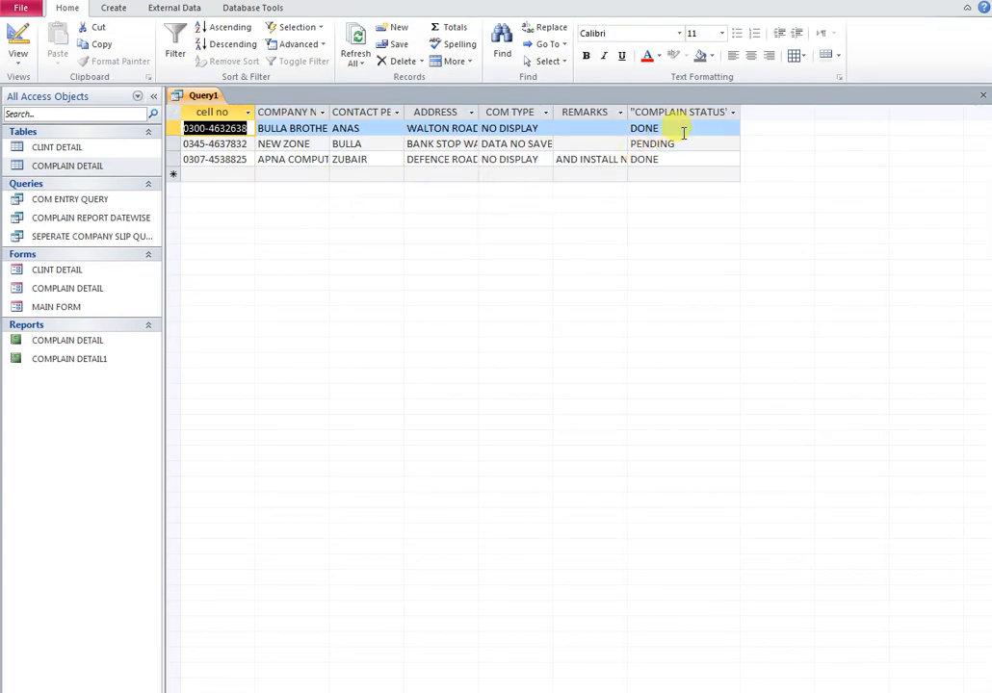
right_click(190, 102)
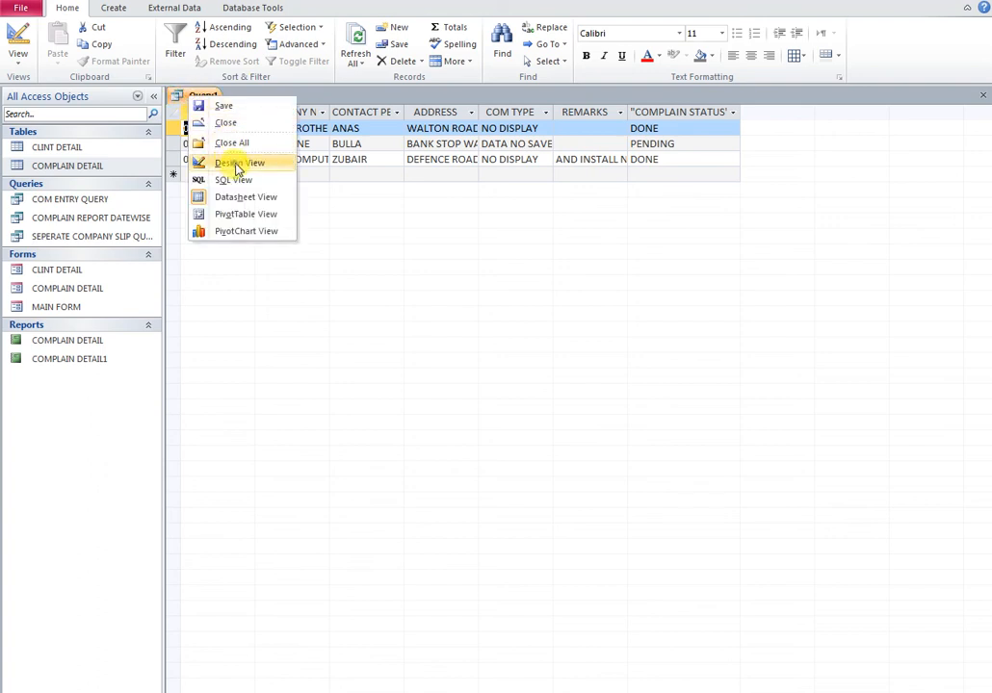
left_click(237, 164)
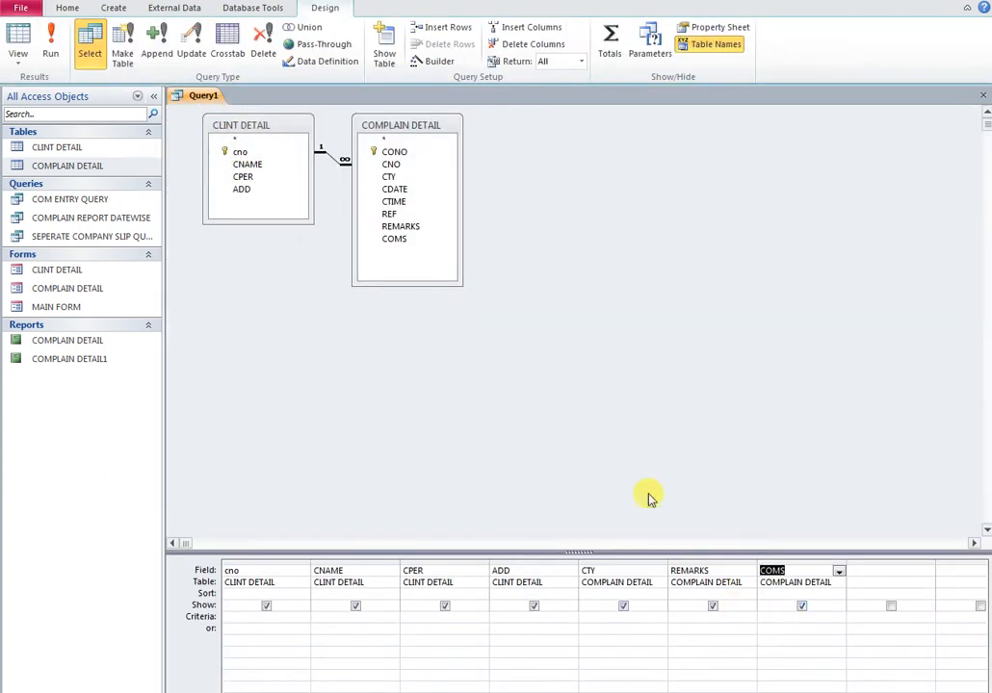
left_click(403, 192)
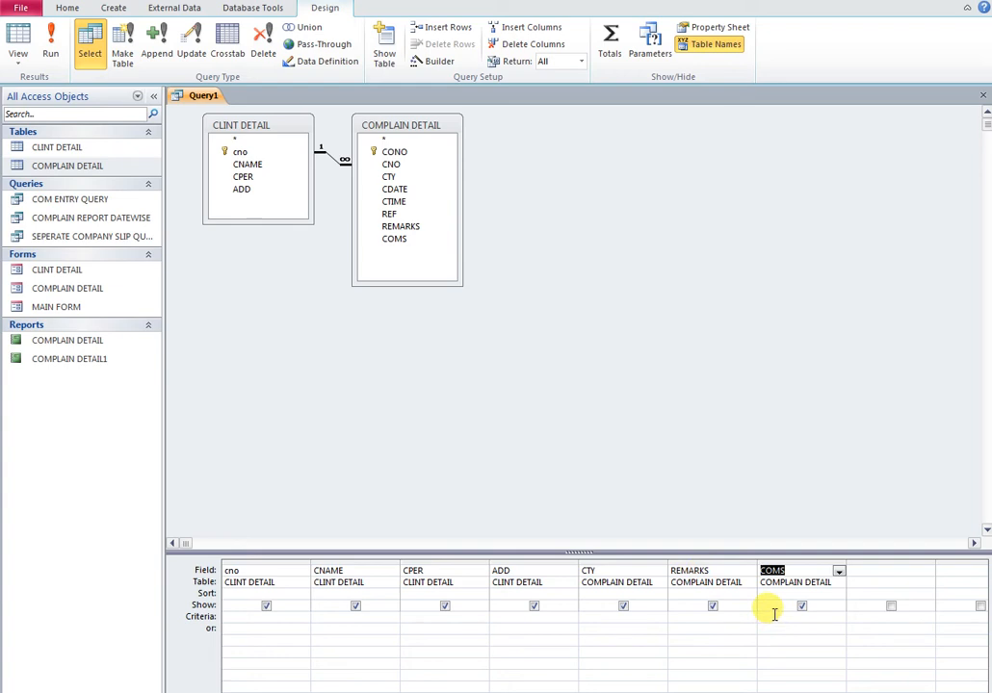
left_click(51, 56)
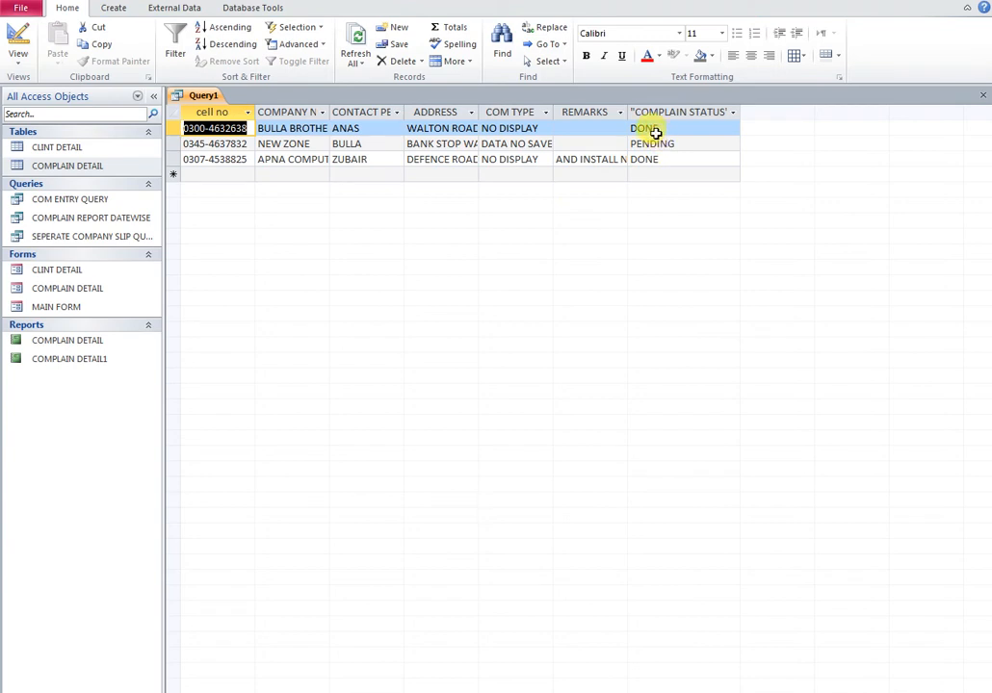
left_click(981, 99)
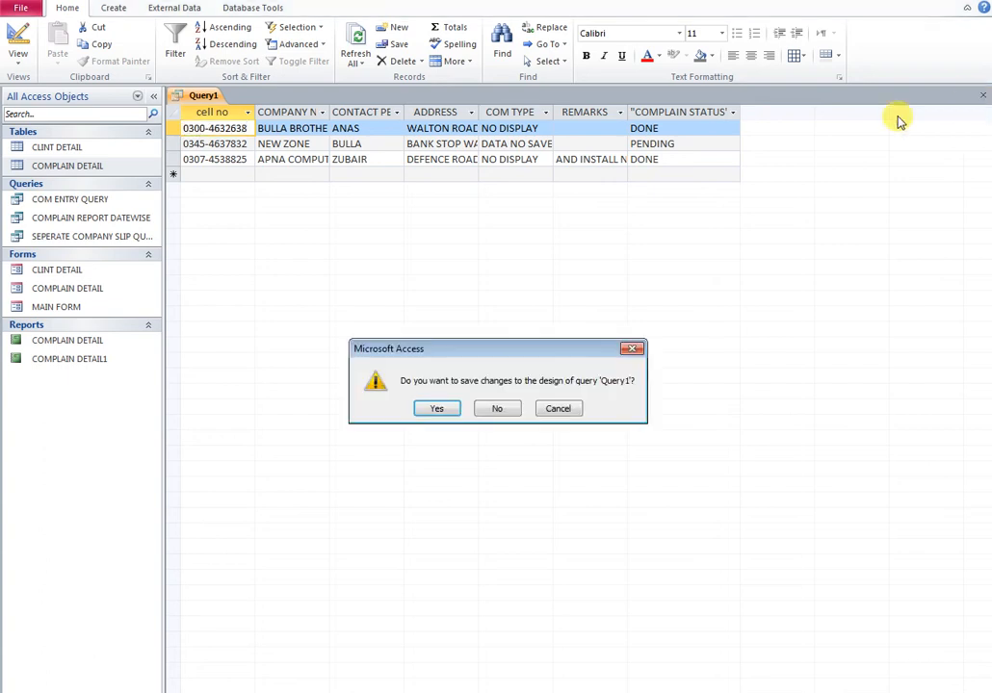
left_click(434, 410)
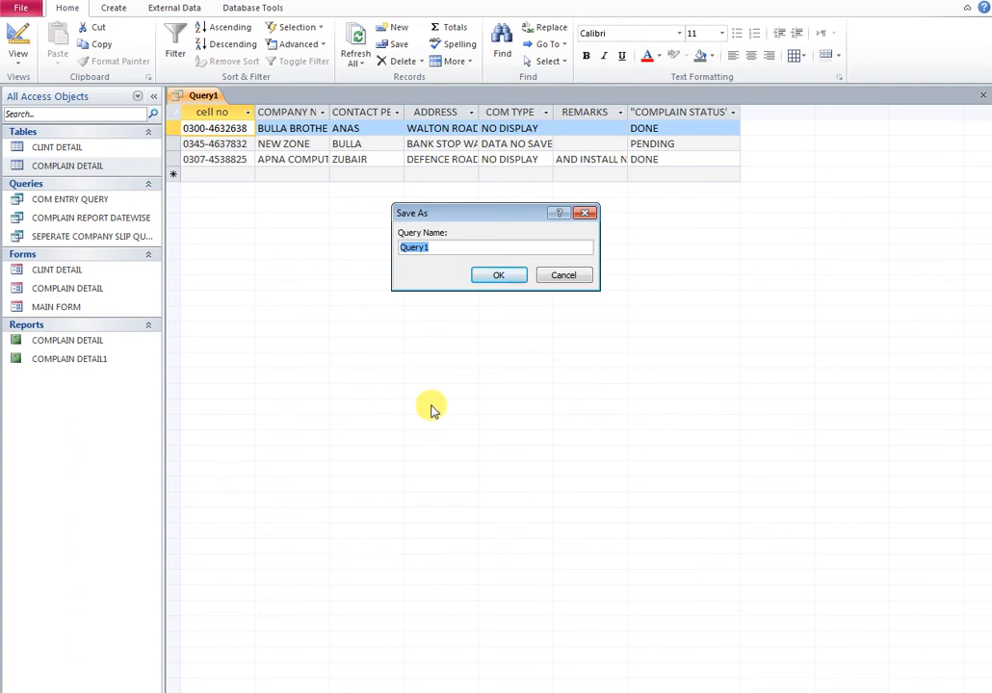
type("PENDING COMPLAIN QUERY")
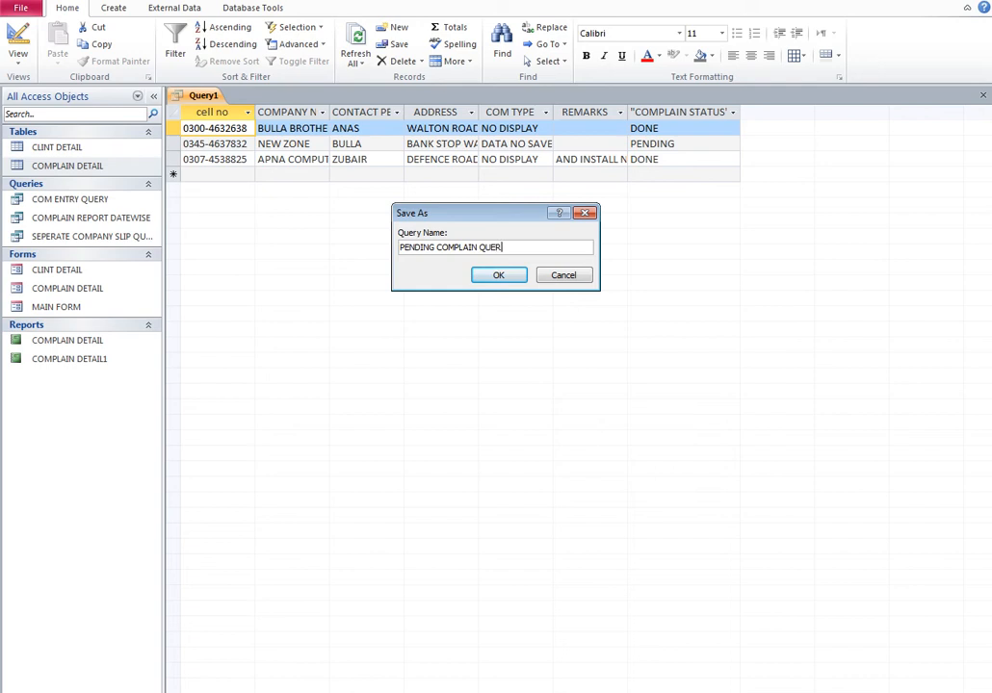
left_click(498, 276)
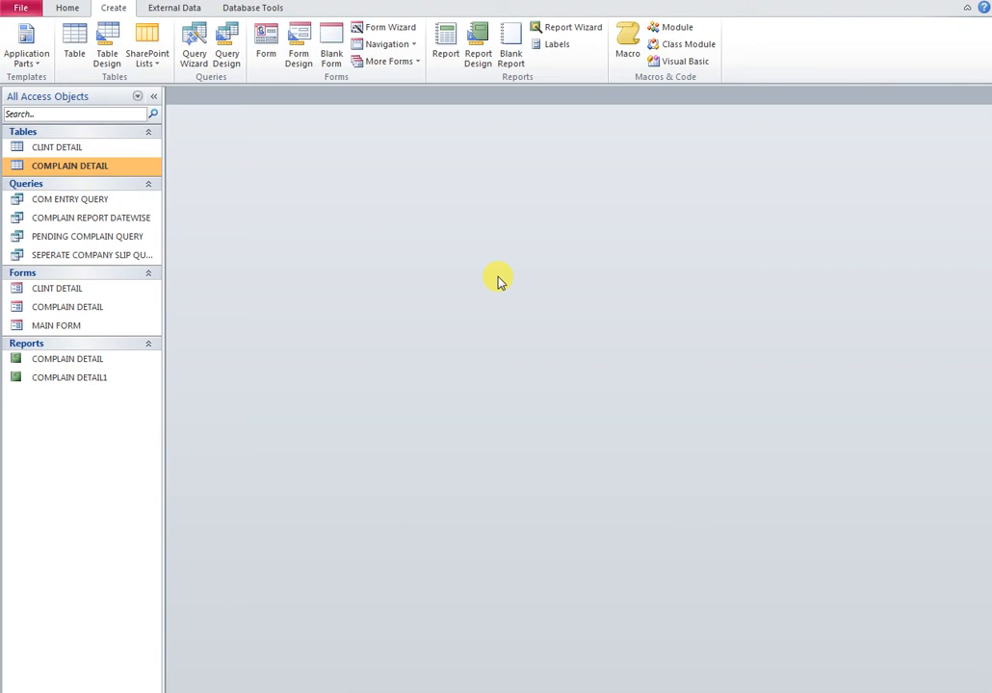
Give COMS the criterion LIKE "PENDING" in PENDING COMPLAIN QUERY, run it, and save the query
double_click(79, 234)
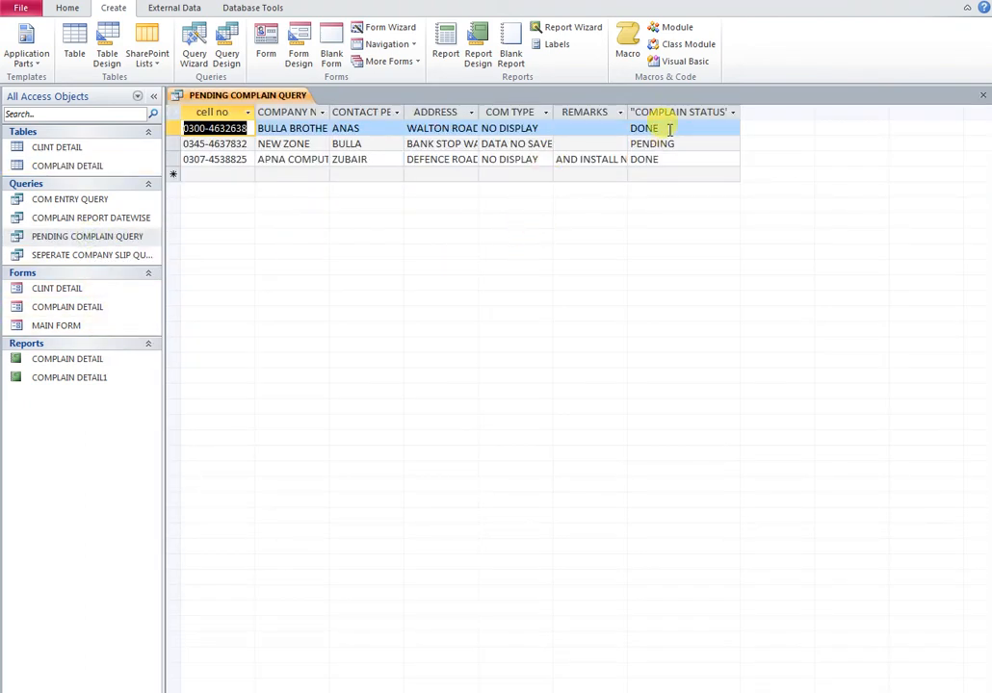
right_click(289, 100)
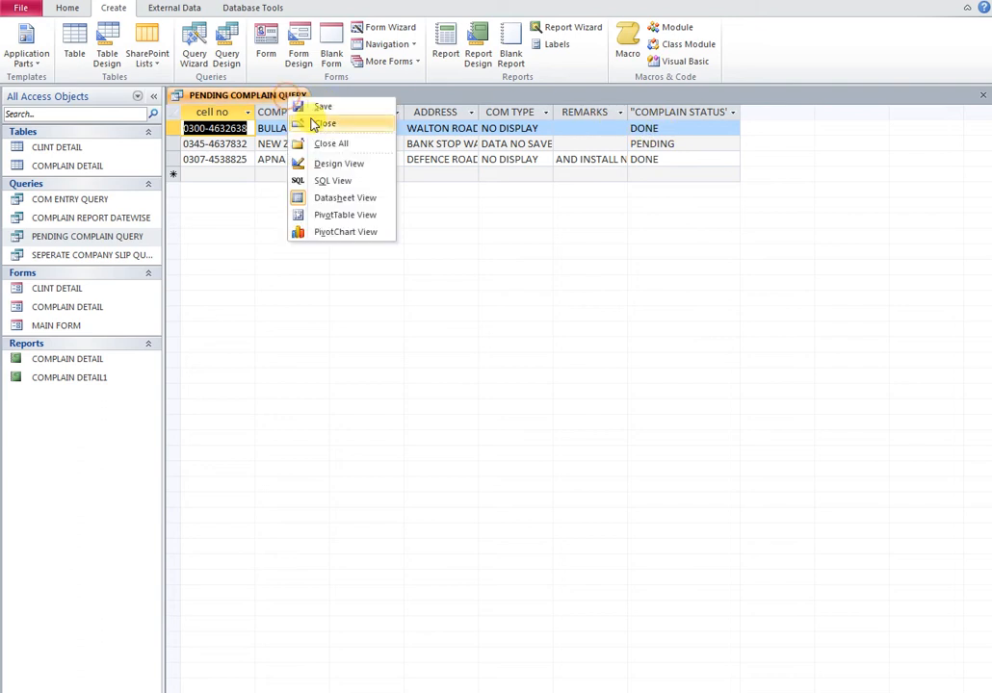
left_click(339, 166)
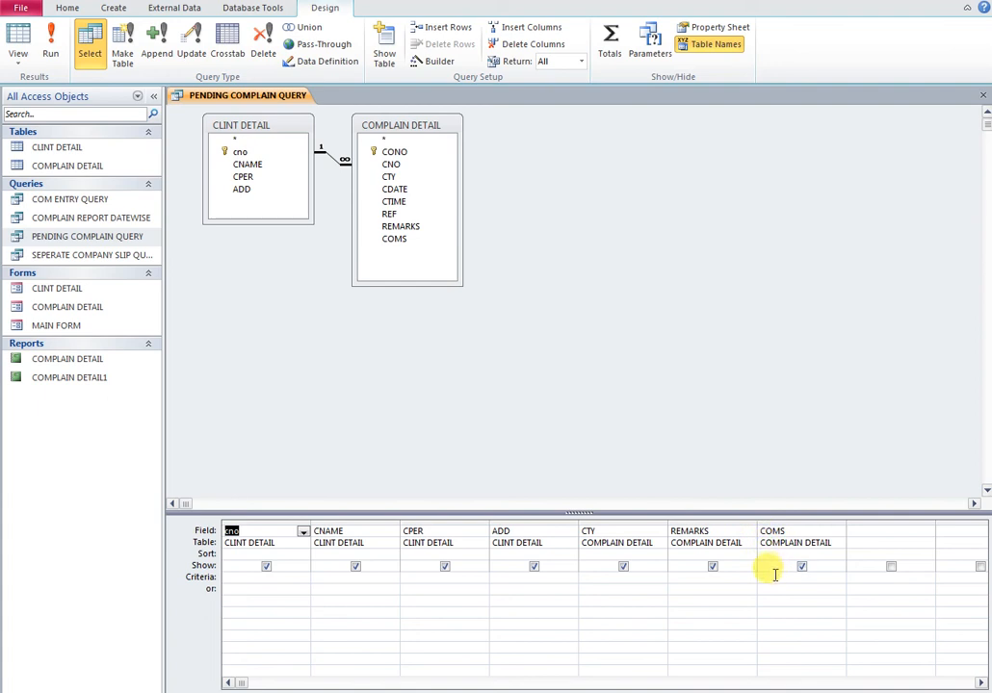
left_click(774, 577)
type("LIKE'PENDING")
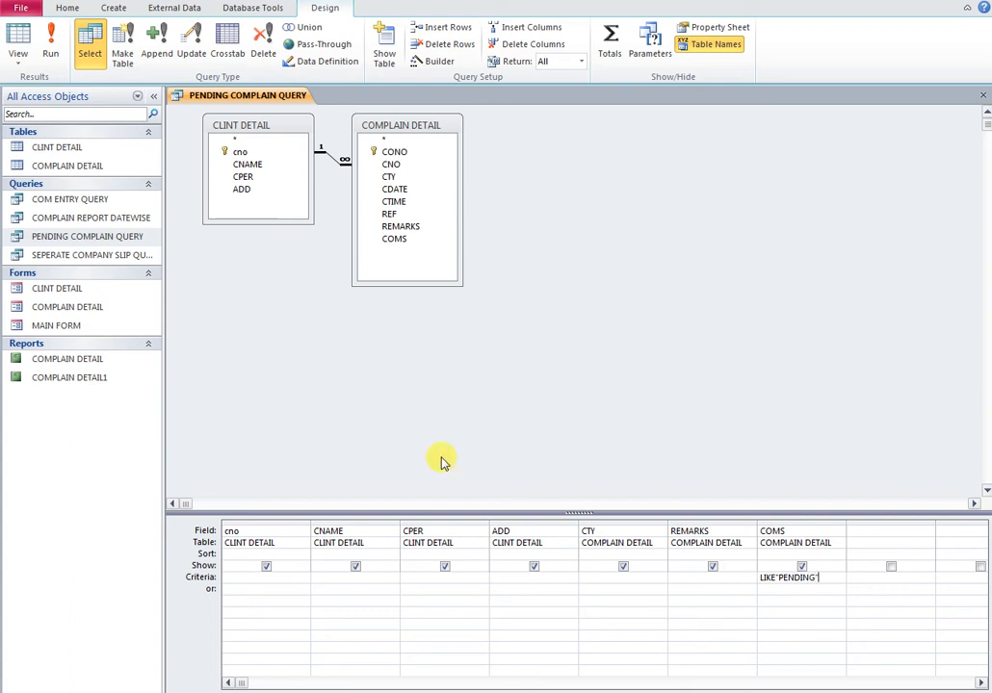
left_click(50, 44)
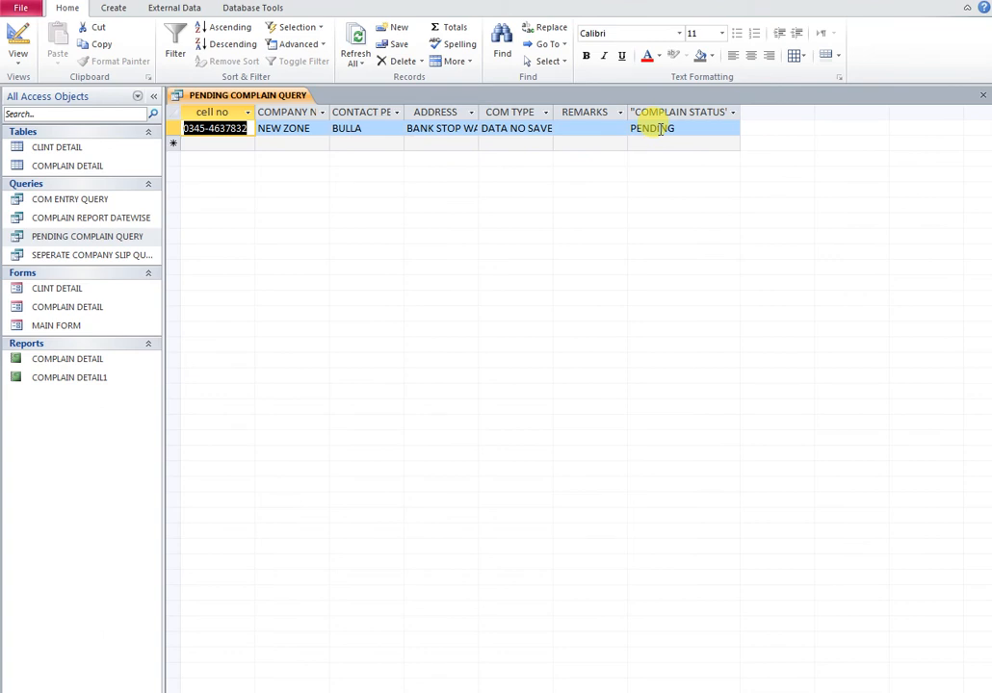
left_click(983, 97)
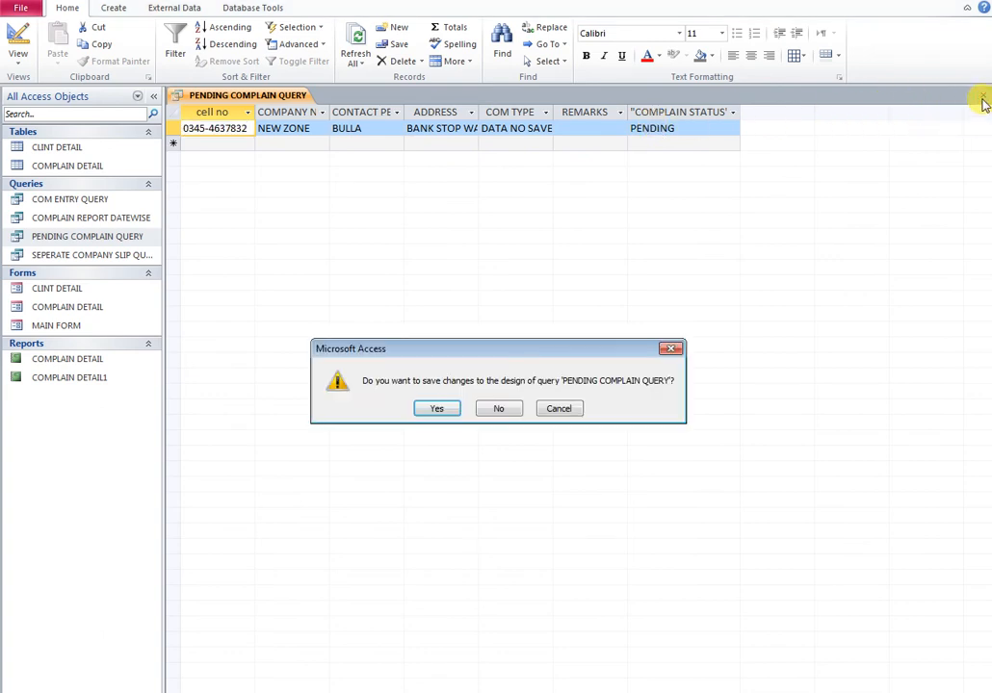
left_click(436, 409)
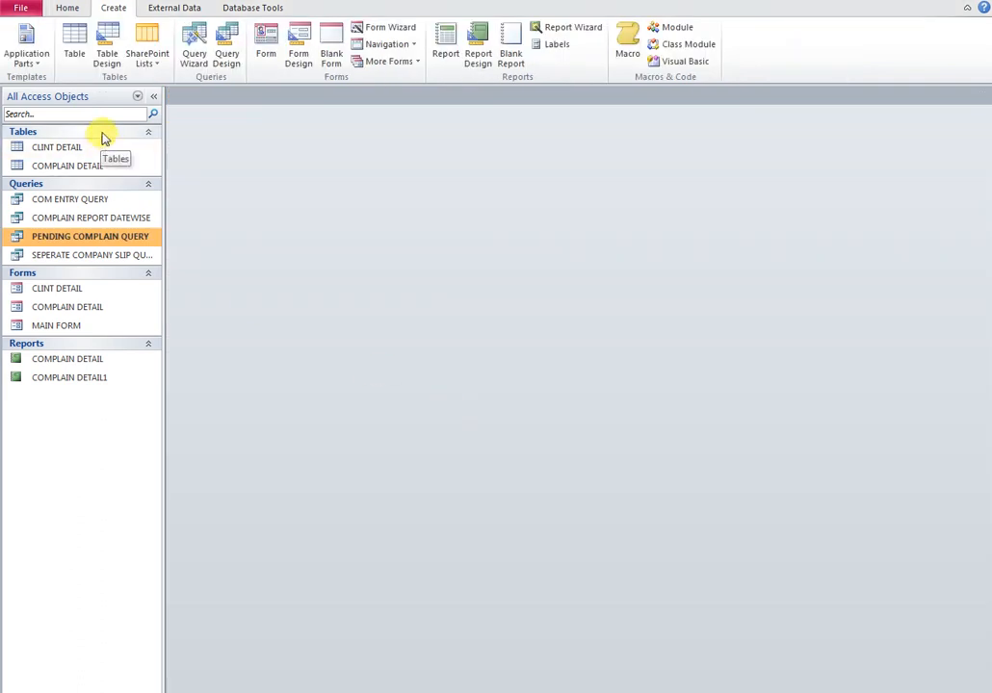
Start the Report Wizard with all PENDING COMPLAIN QUERY fields, viewed by COMPLAIN DETAIL
left_click(570, 27)
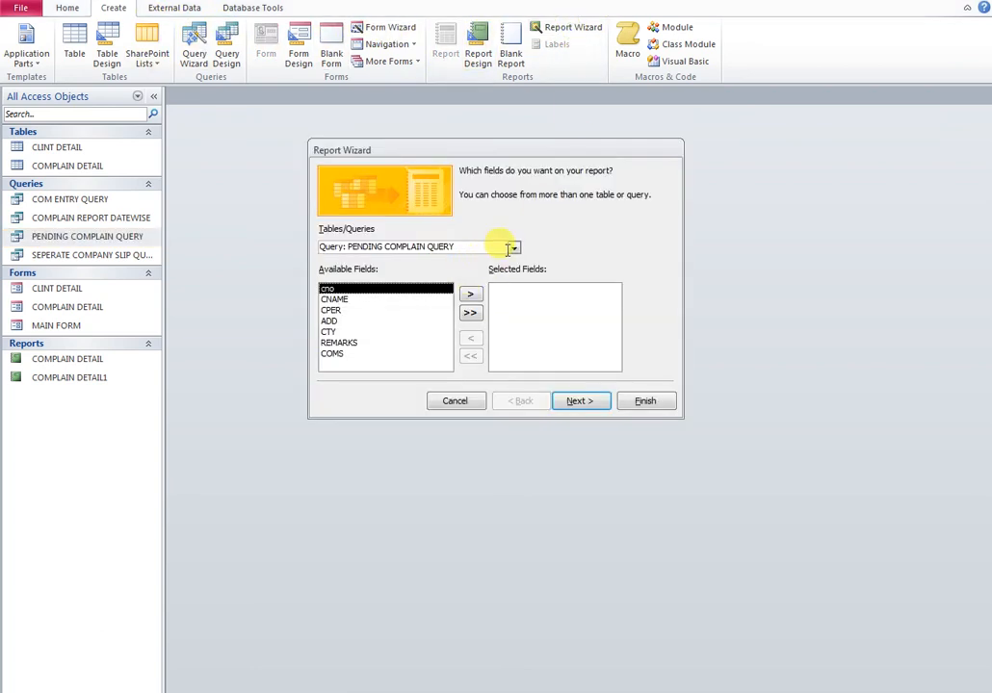
left_click(471, 318)
left_click(582, 403)
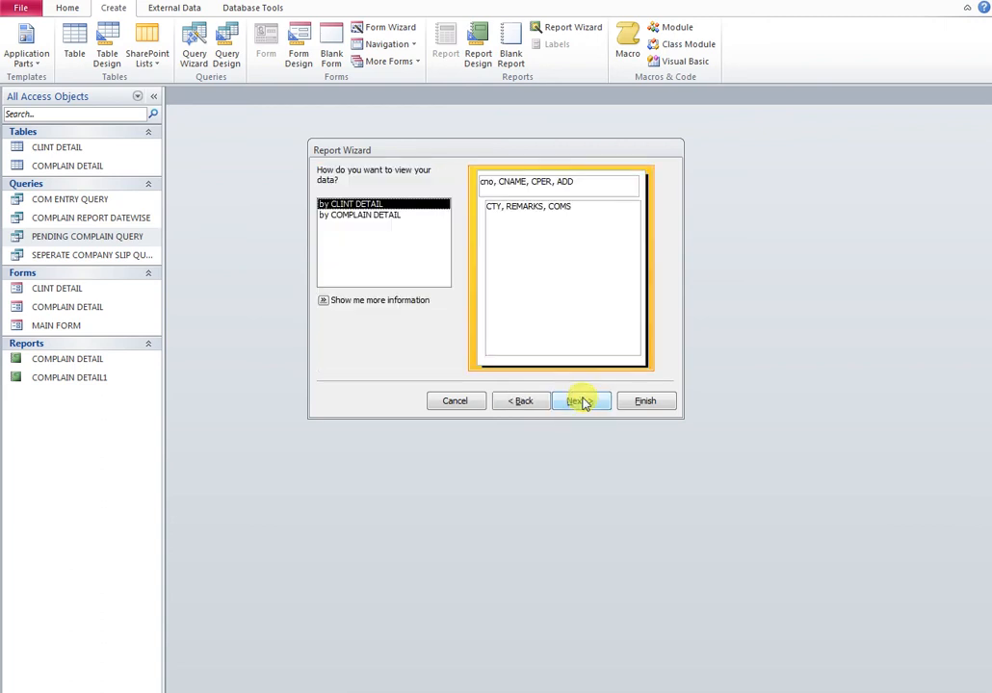
left_click(384, 220)
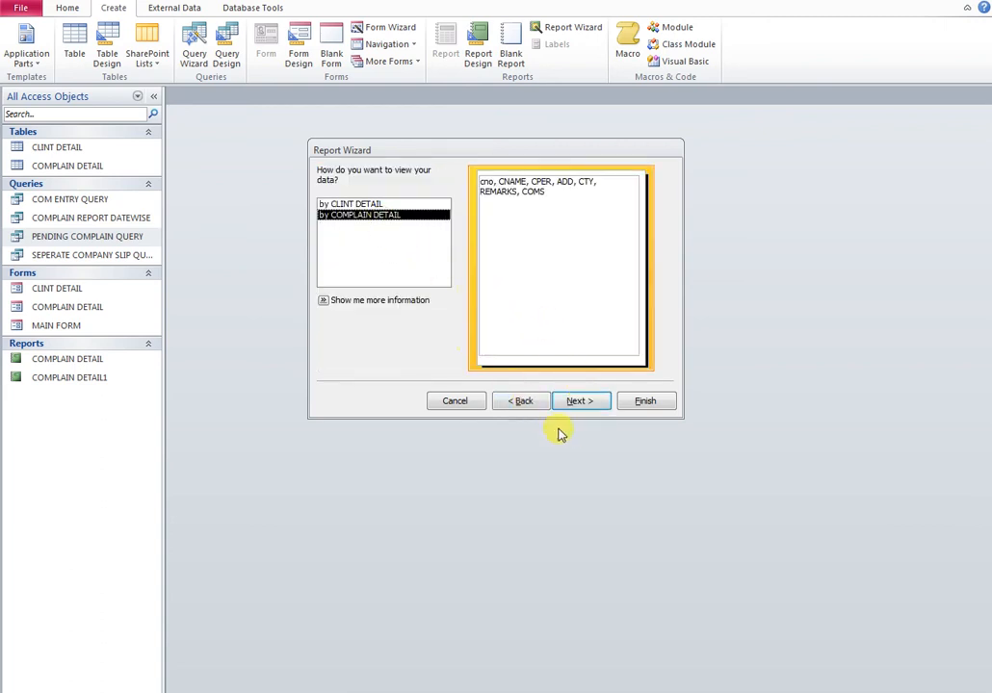
left_click(582, 402)
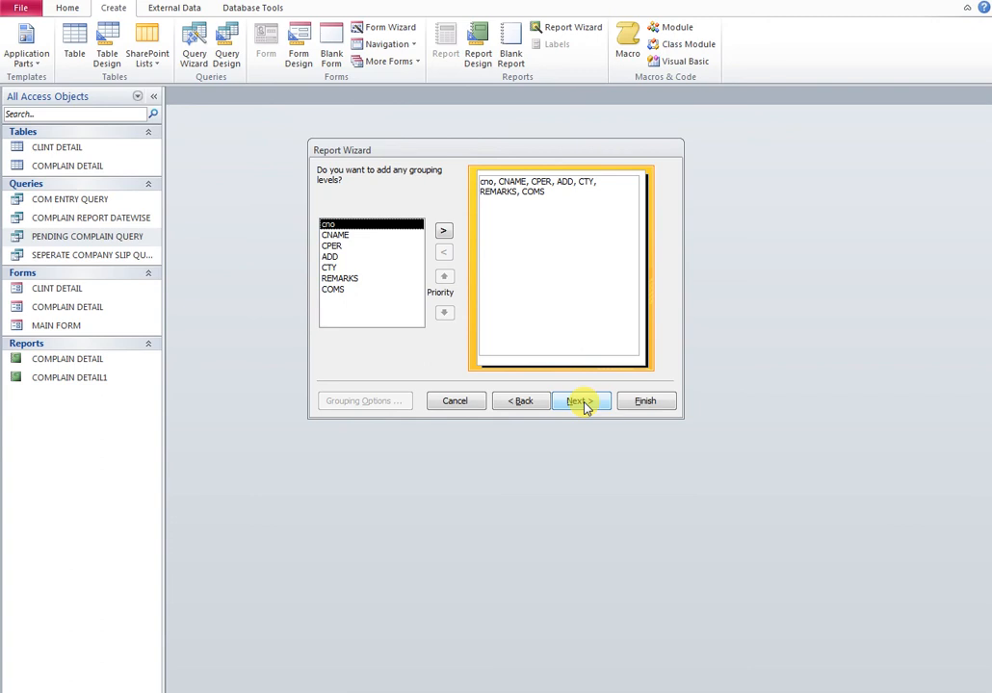
Skip grouping and sorting, keep the tabular layout, and finish the COMPLAIN DETAIL2 report
left_click(582, 402)
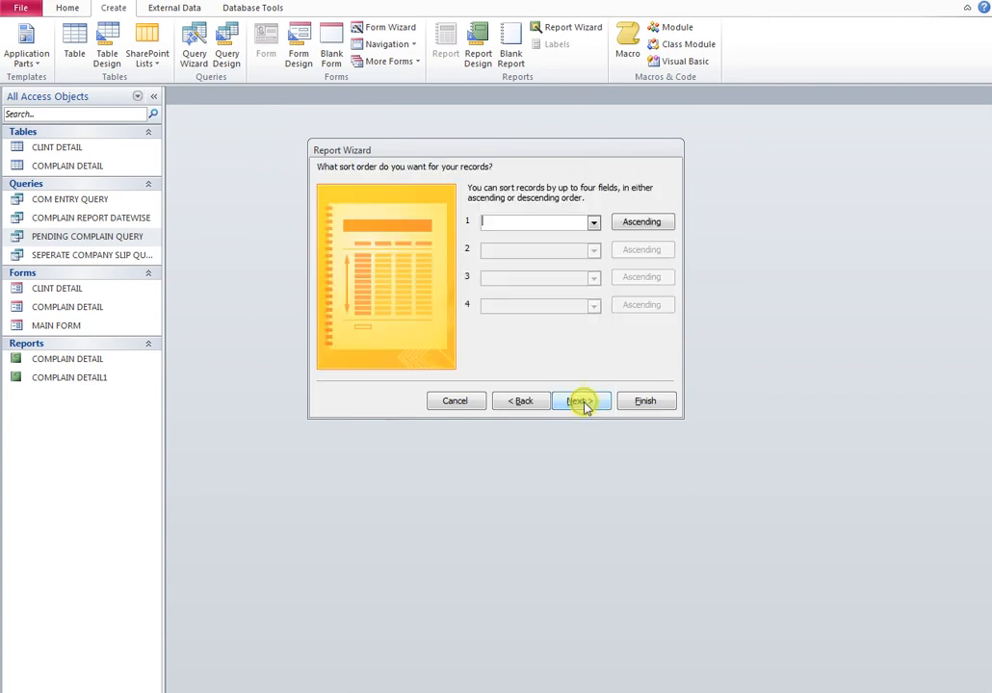
left_click(593, 223)
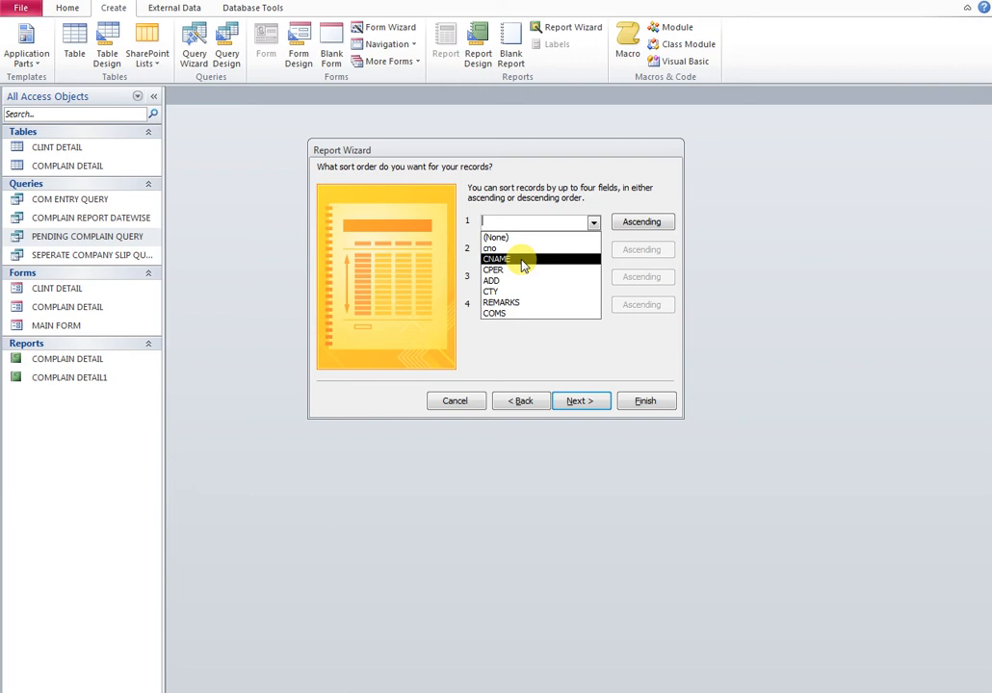
left_click(572, 347)
left_click(588, 403)
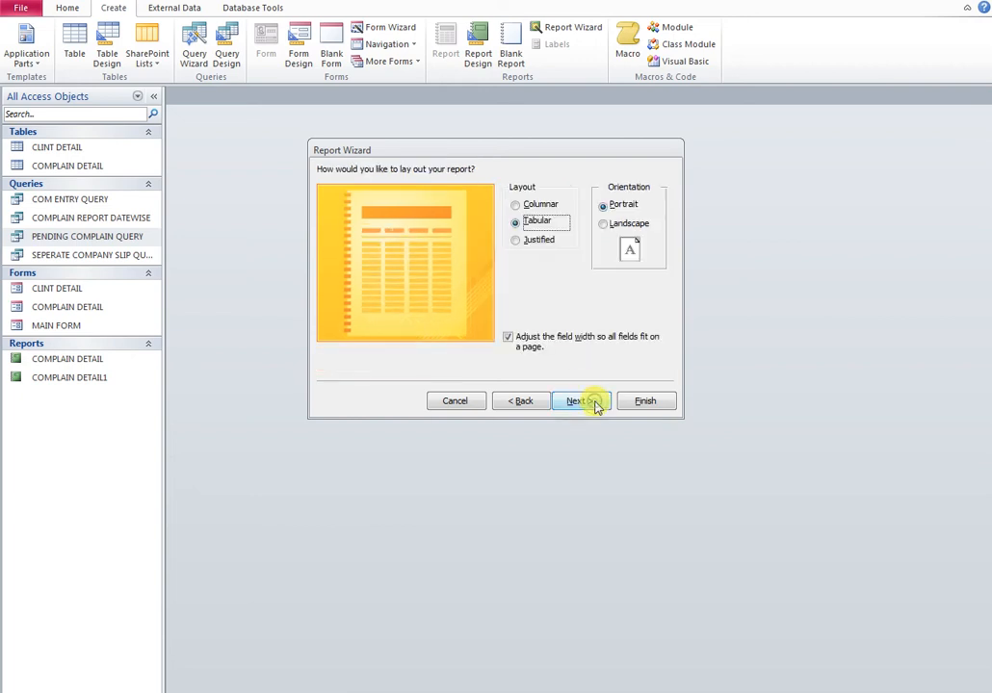
left_click(541, 205)
left_click(538, 220)
left_click(578, 401)
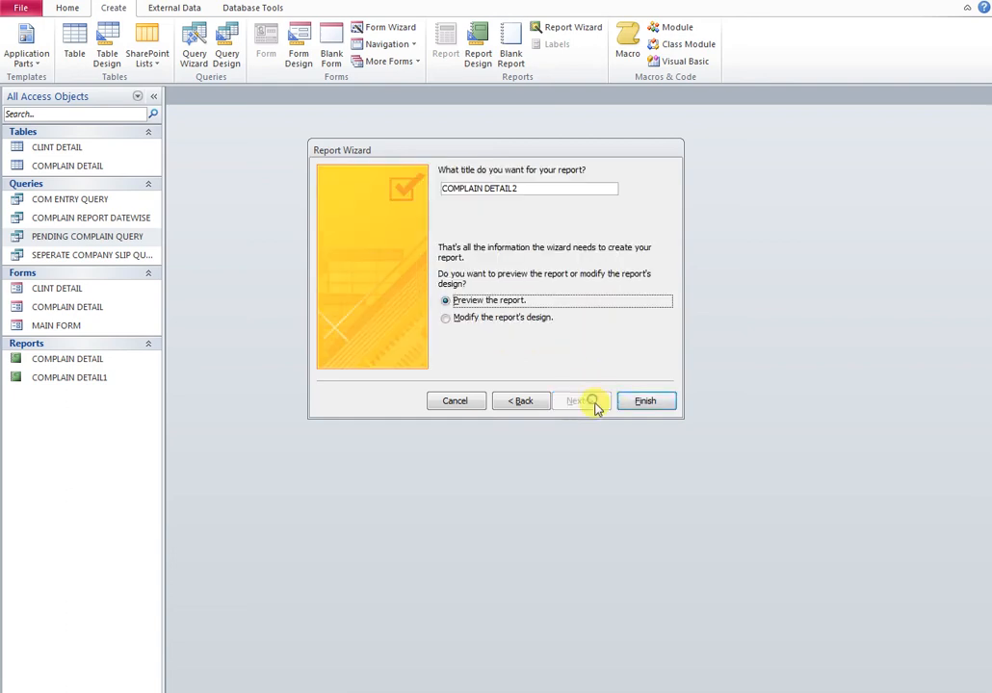
left_click(647, 402)
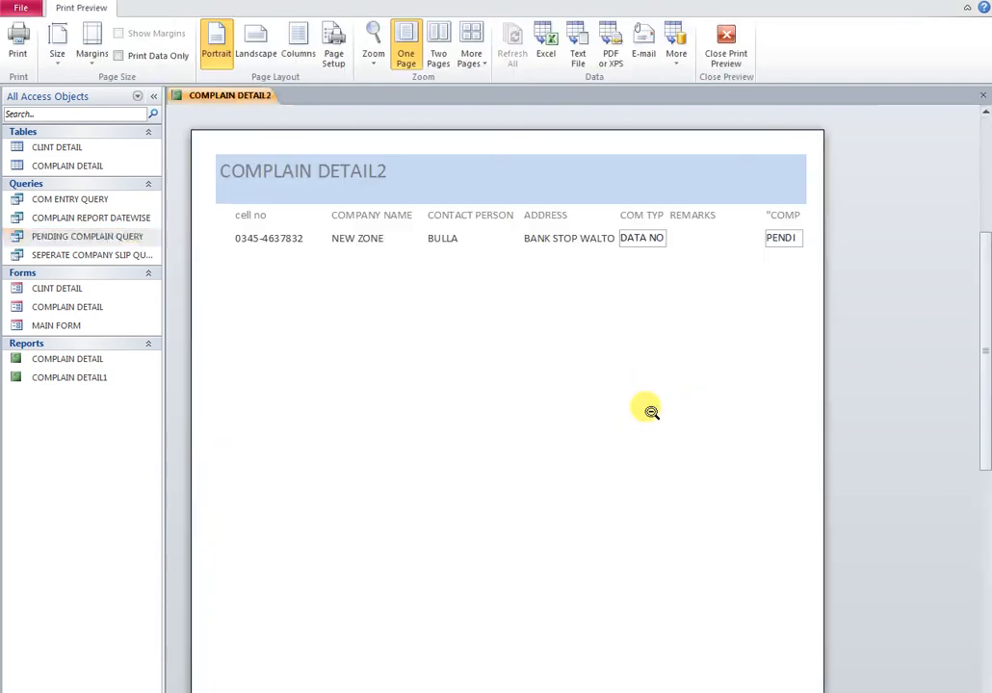
Narrow the ADDRESS column of COMPLAIN DETAIL2, shift CTY, REMARKS and COMS left, and save
right_click(242, 108)
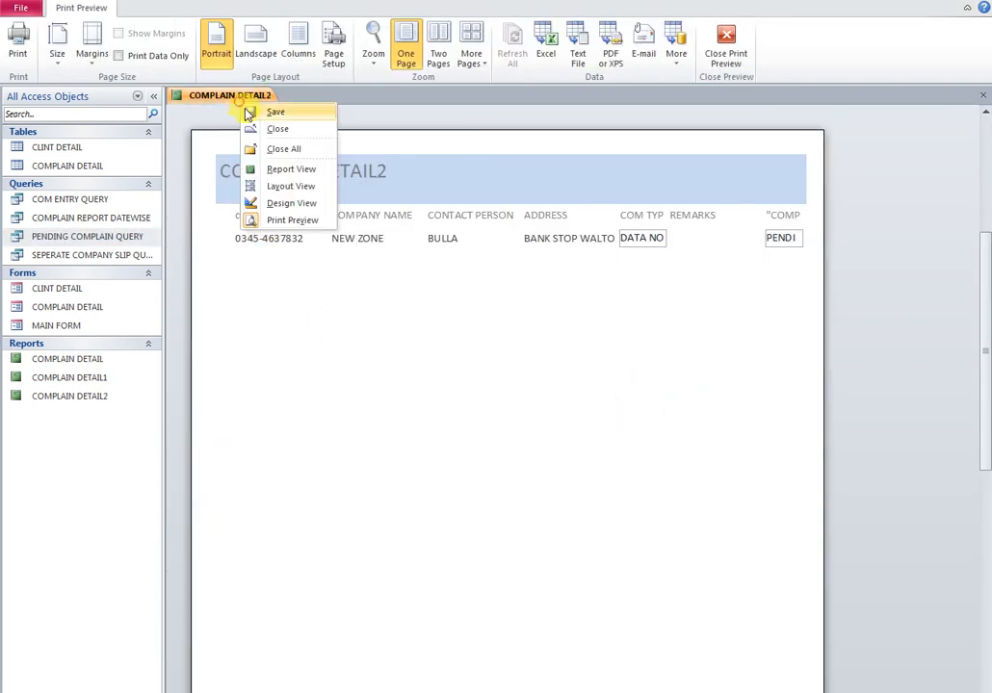
left_click(290, 206)
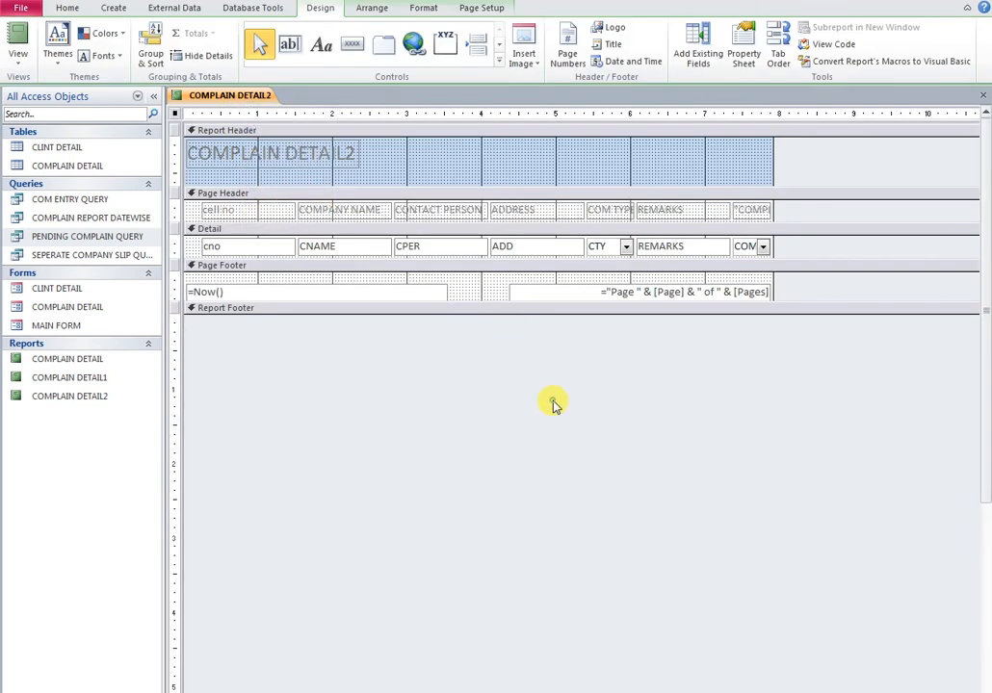
left_click(540, 248)
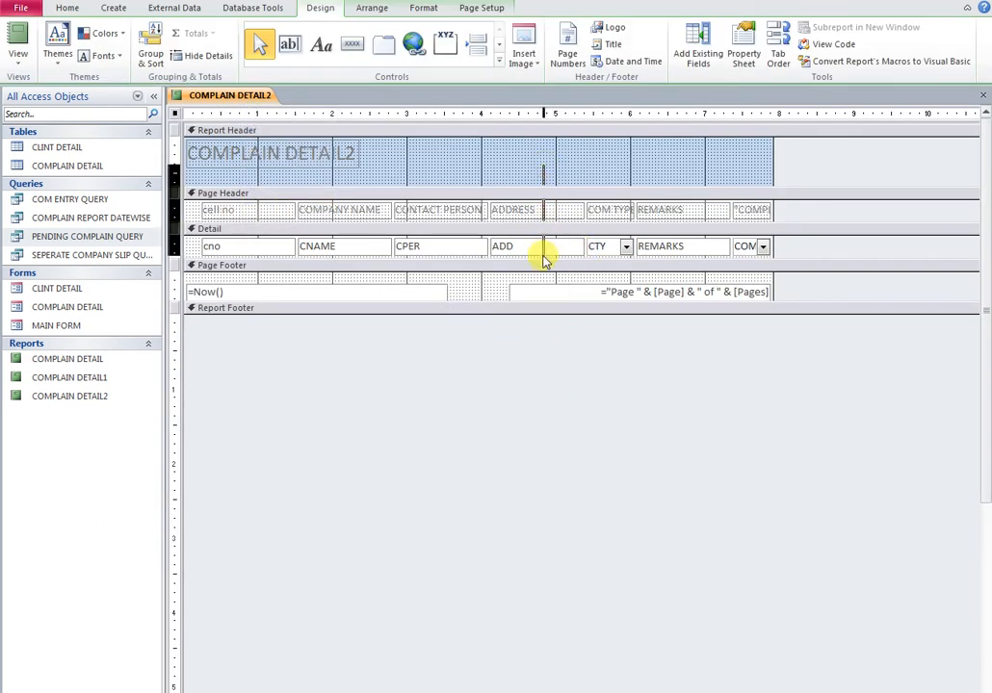
left_click_drag(582, 210, 555, 212)
left_click_drag(607, 176, 725, 248)
left_click(982, 96)
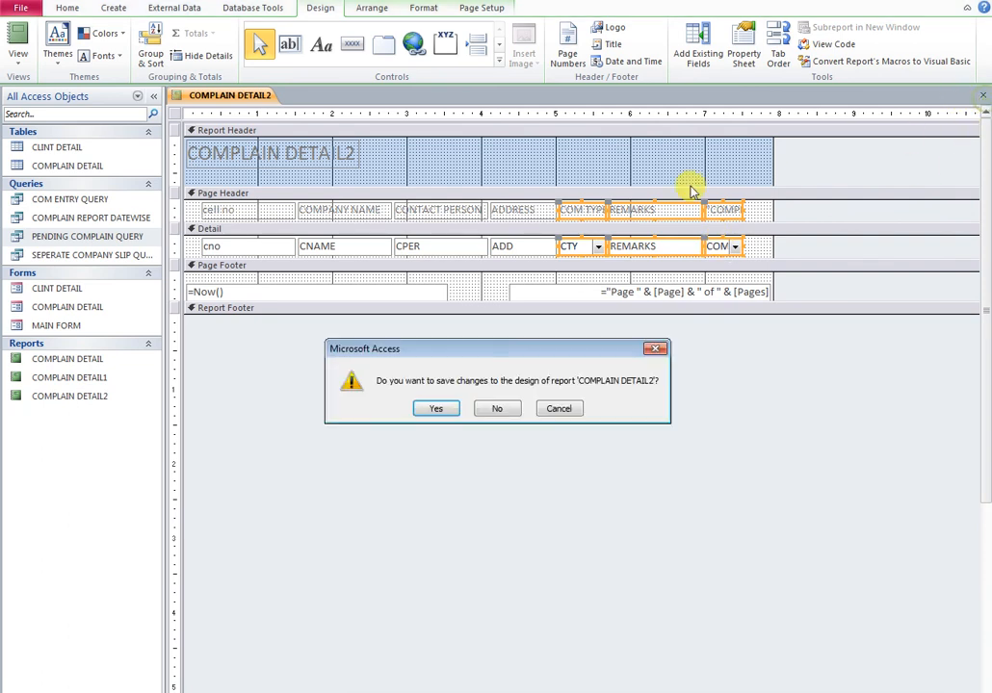
left_click(430, 411)
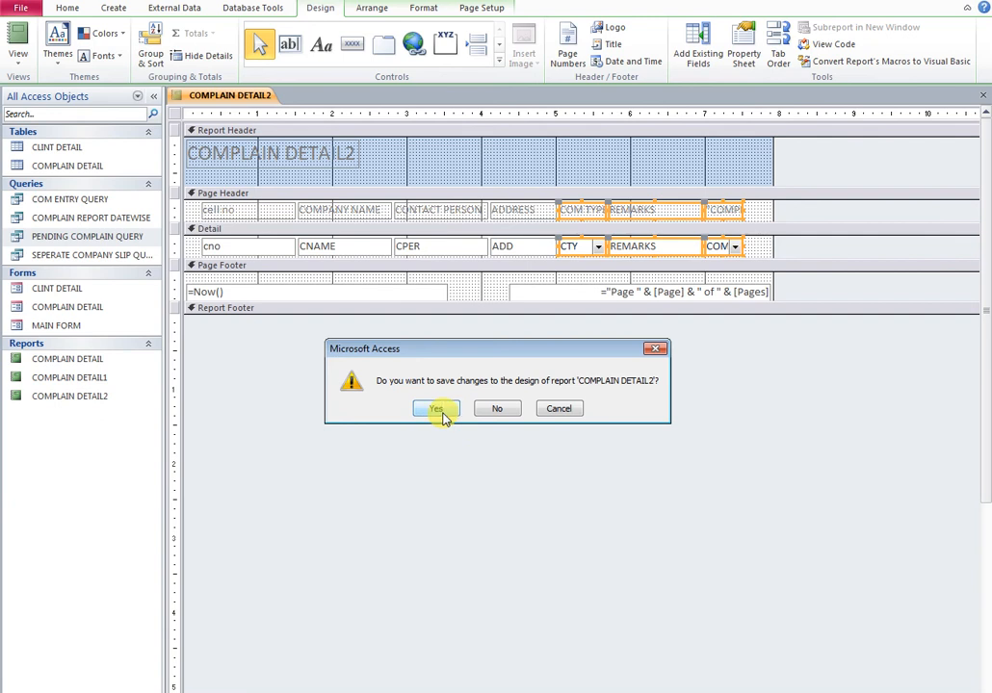
left_click(433, 411)
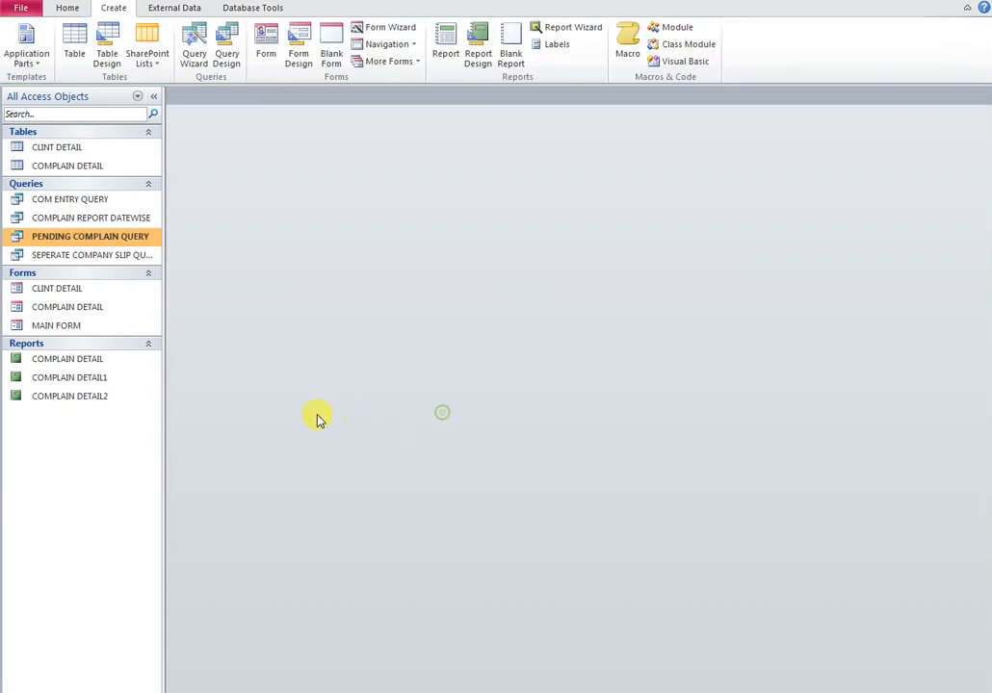
Change the COMPLAIN DETAIL2 report title to PENDING COMPLAIN DETAIL
double_click(77, 398)
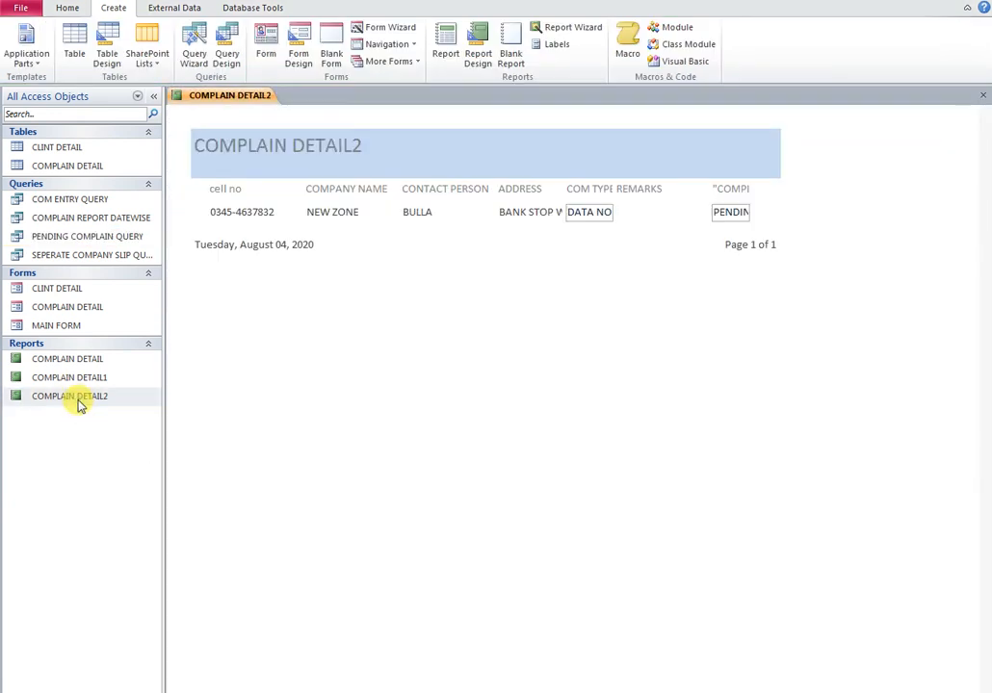
right_click(245, 98)
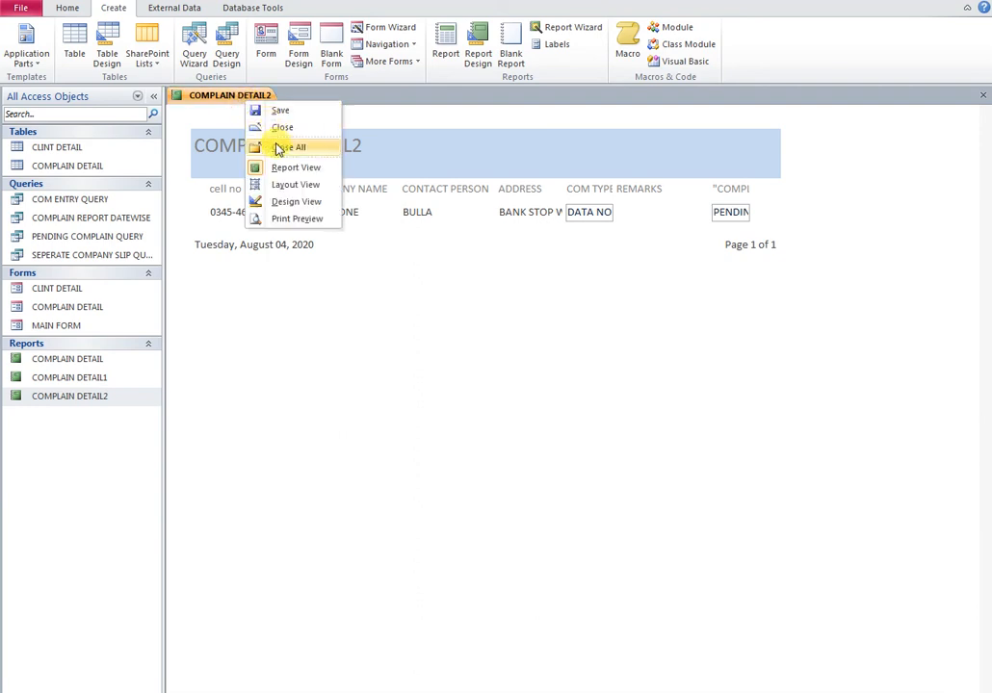
left_click(285, 202)
left_click(351, 157)
left_click(348, 153)
left_click_drag(196, 158, 189, 159)
key("BackSpace")
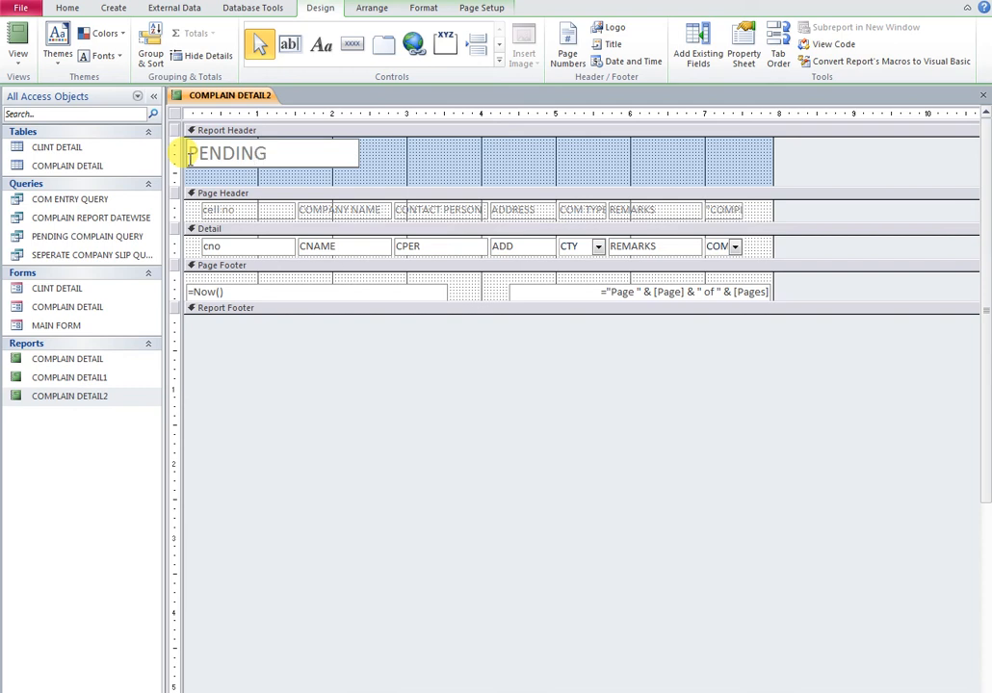
type("PENDING COMPLAIN DETAIL")
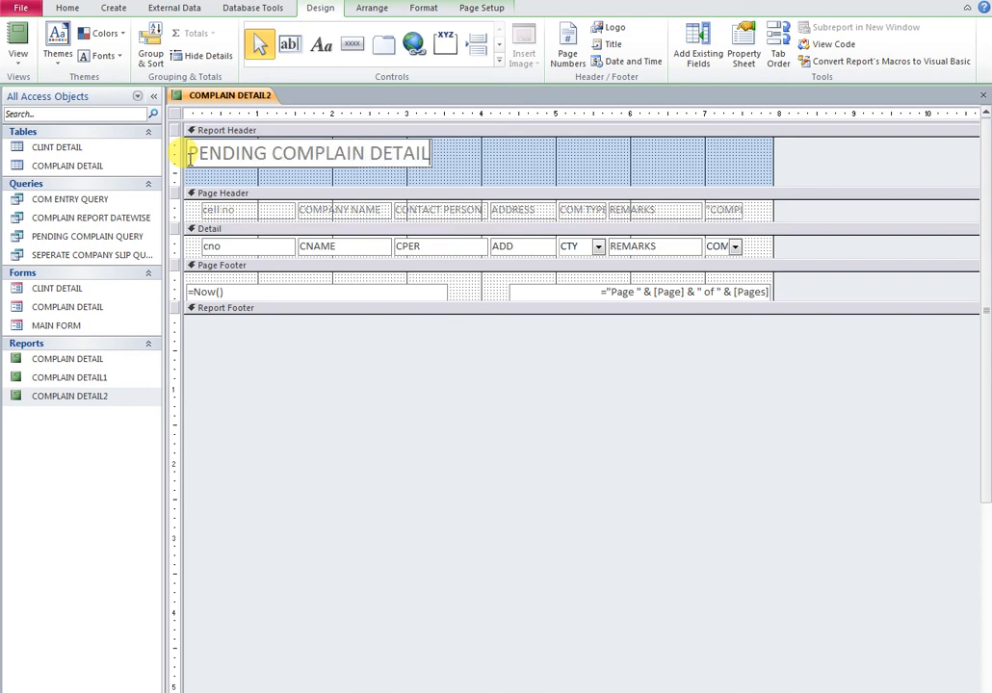
left_click(497, 164)
Centre the title in the report header and save the report
left_click_drag(377, 155, 528, 152)
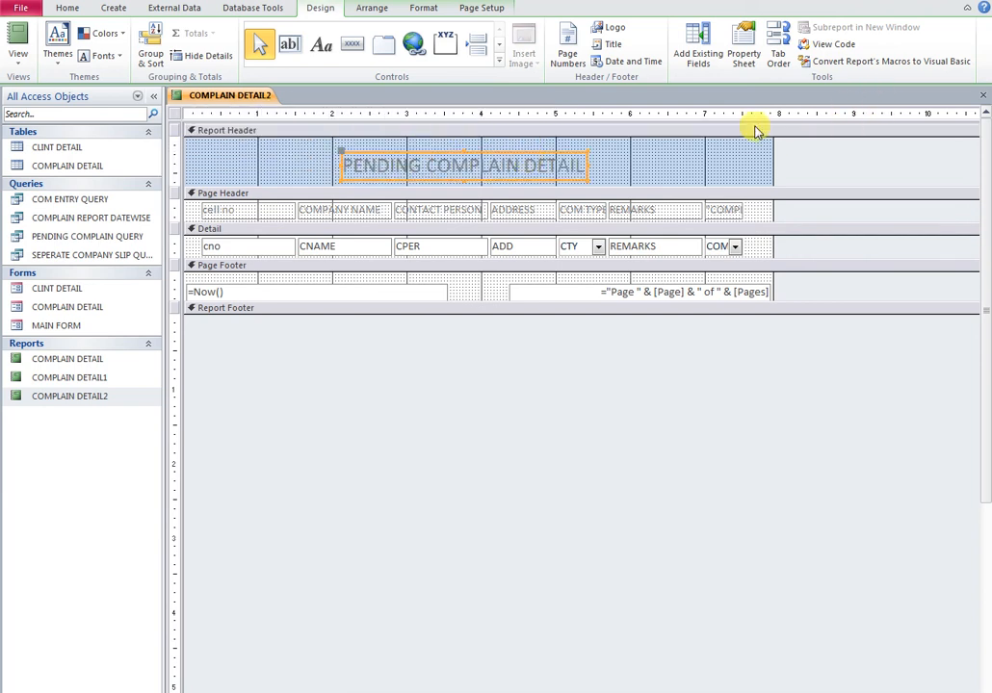
left_click(982, 94)
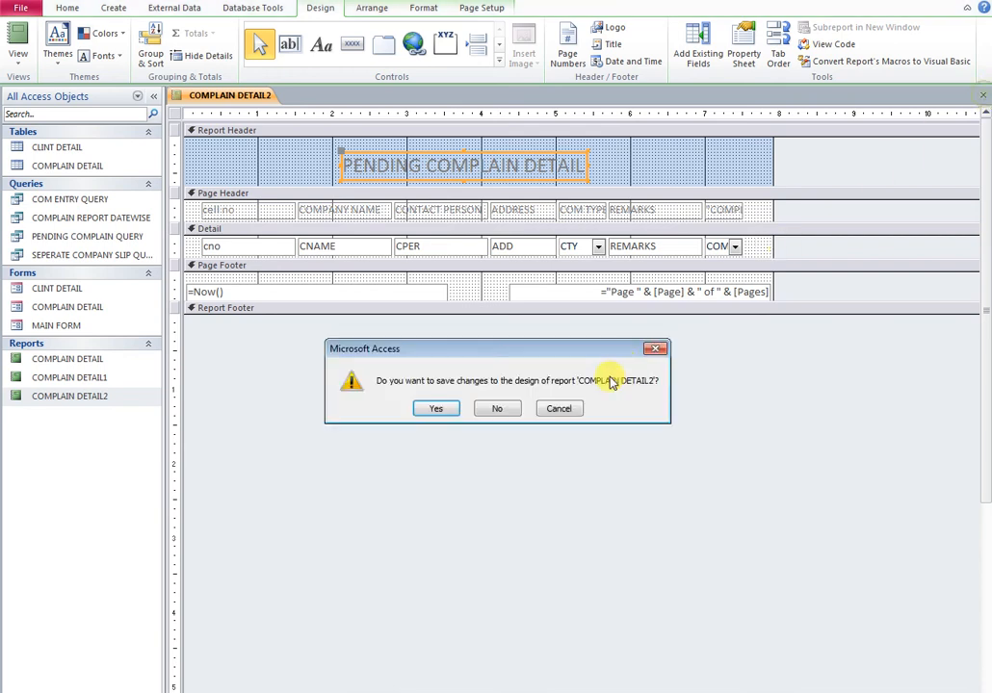
left_click(435, 408)
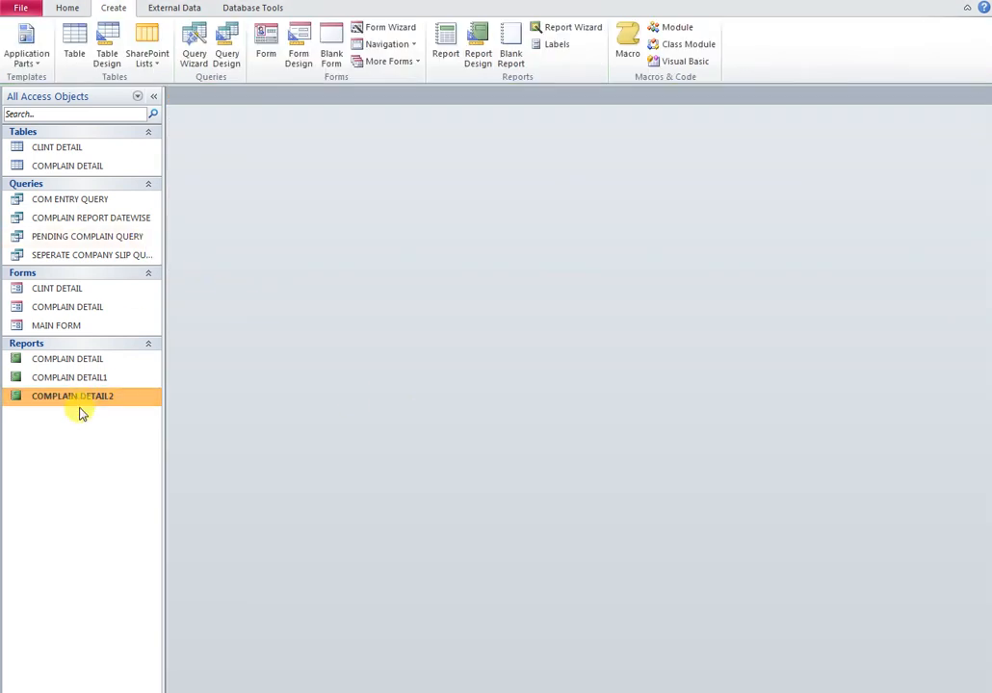
Draw a button on MAIN FORM that previews the COMPLAIN DETAIL2 report
right_click(56, 327)
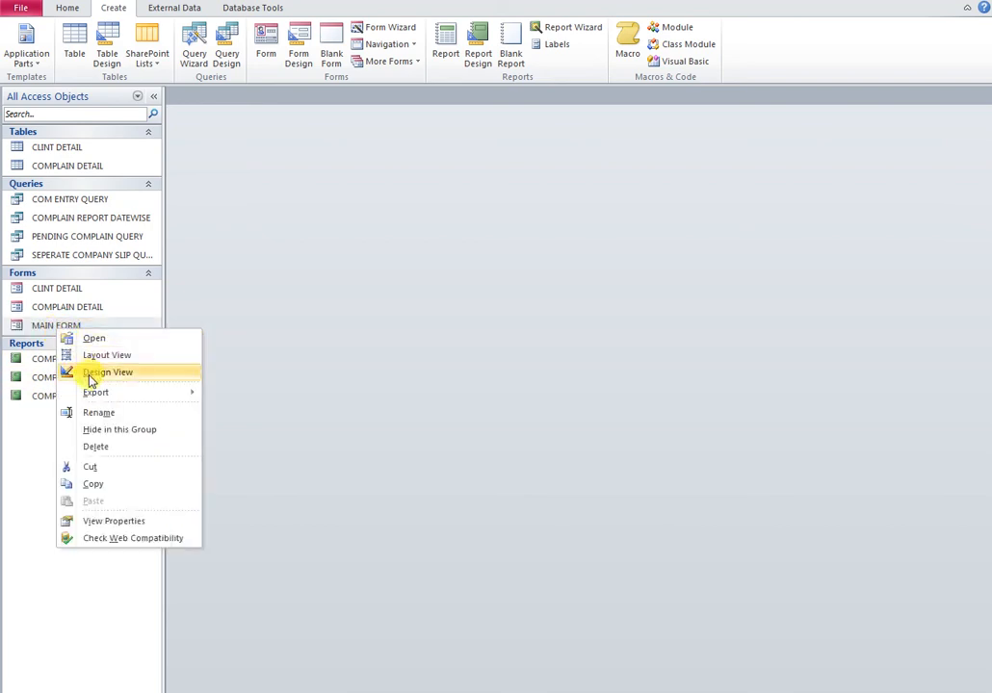
left_click(92, 373)
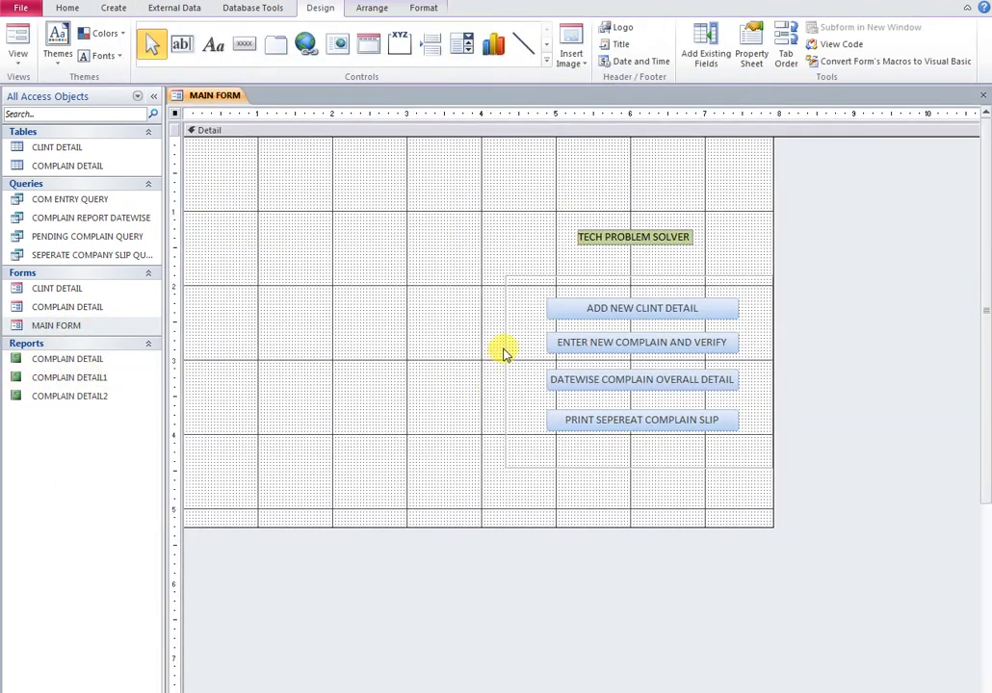
left_click(244, 44)
left_click_drag(276, 260, 451, 317)
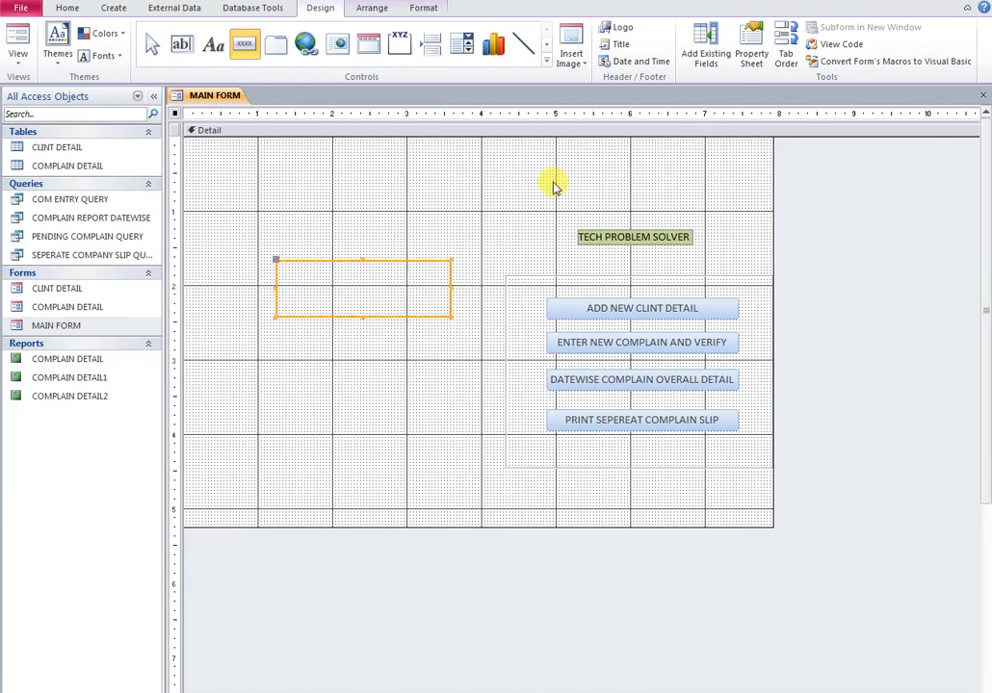
left_click(464, 292)
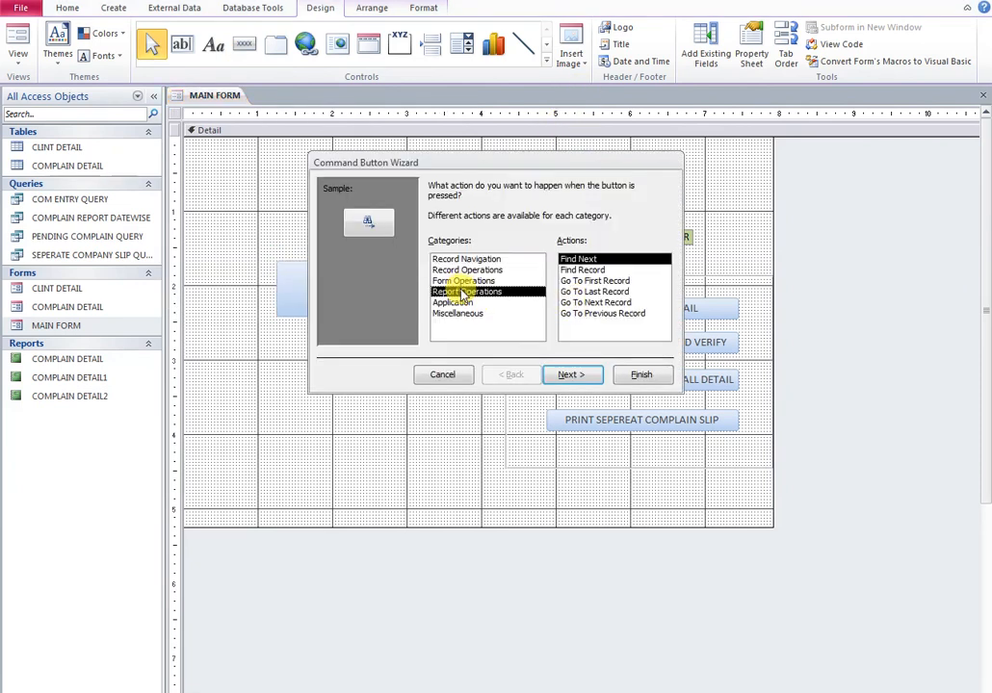
left_click(574, 281)
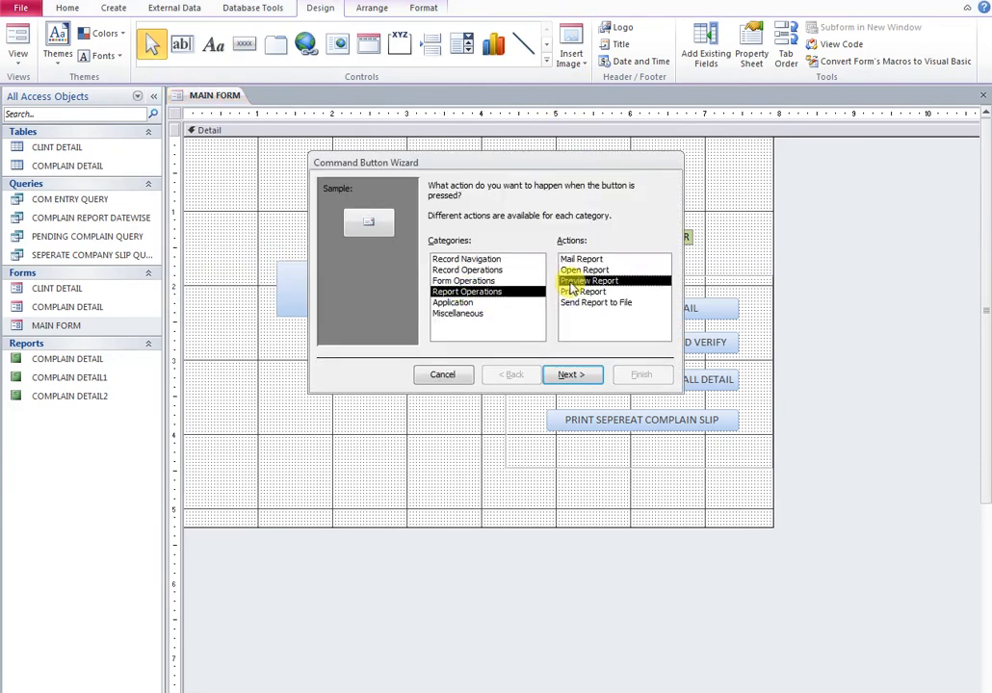
left_click(571, 376)
left_click(459, 239)
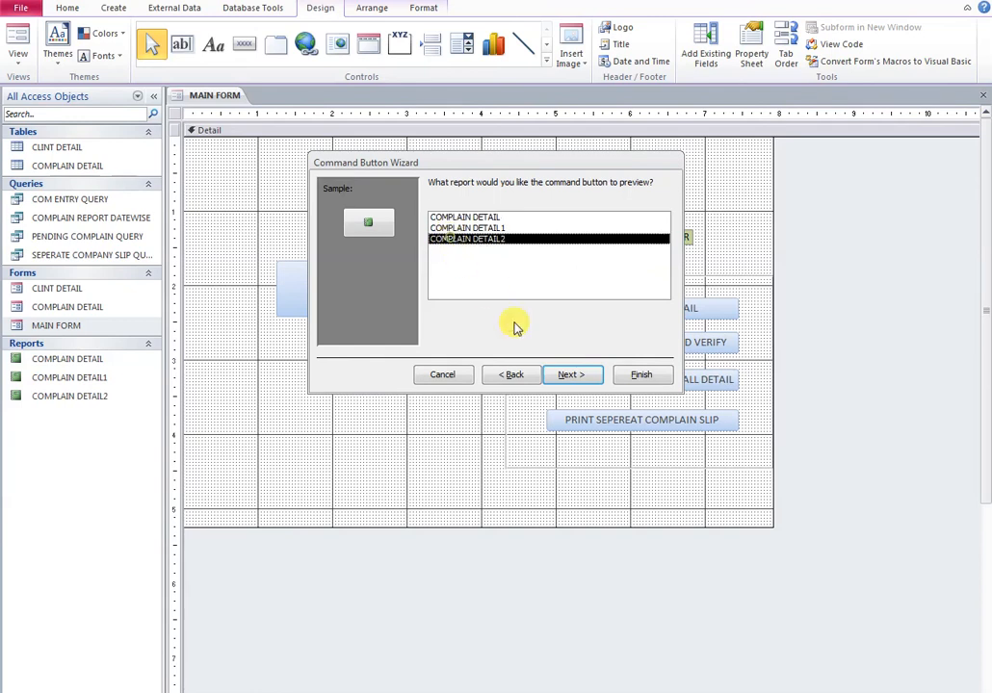
left_click(575, 376)
Caption the new button PENDING COMPLAIN DETAIL and complete the button
left_click(448, 248)
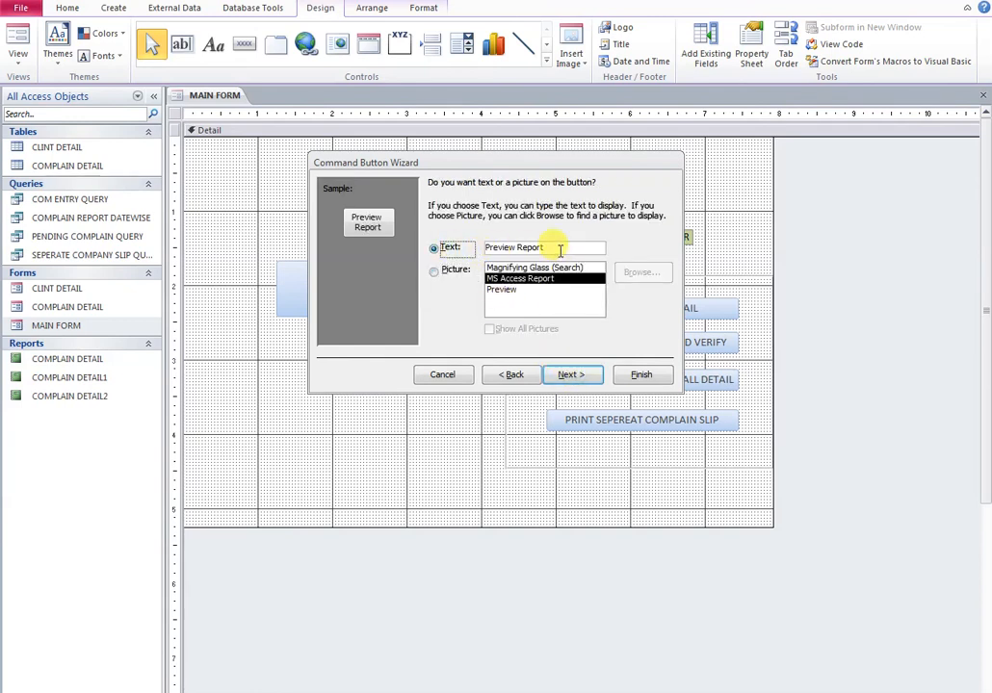
left_click_drag(559, 248, 487, 250)
type("PENDING C")
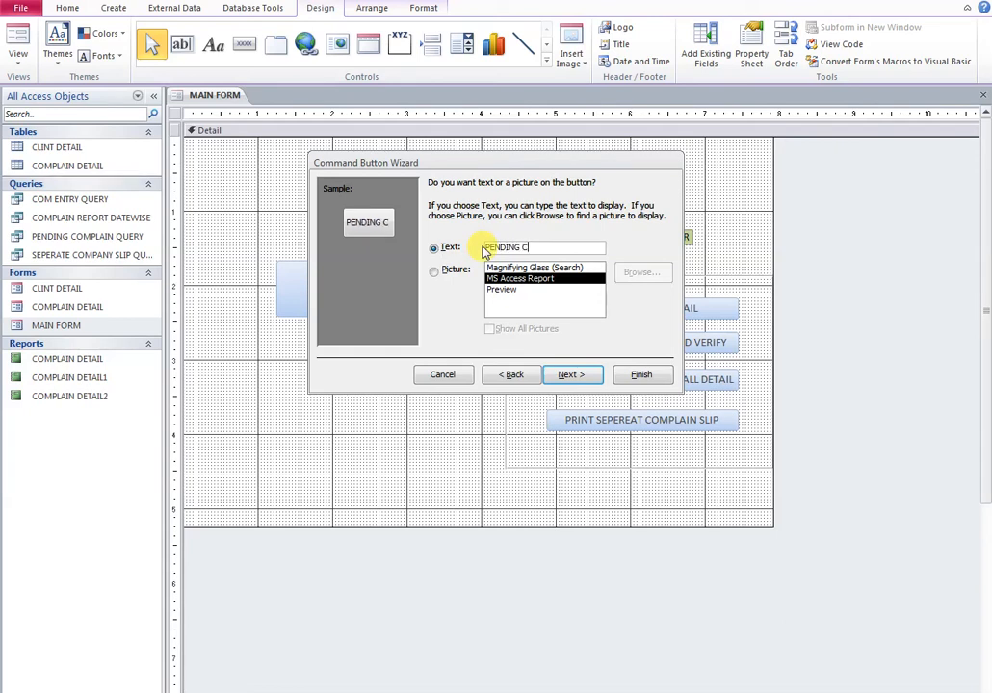
type("OMPLAIN DETAIL")
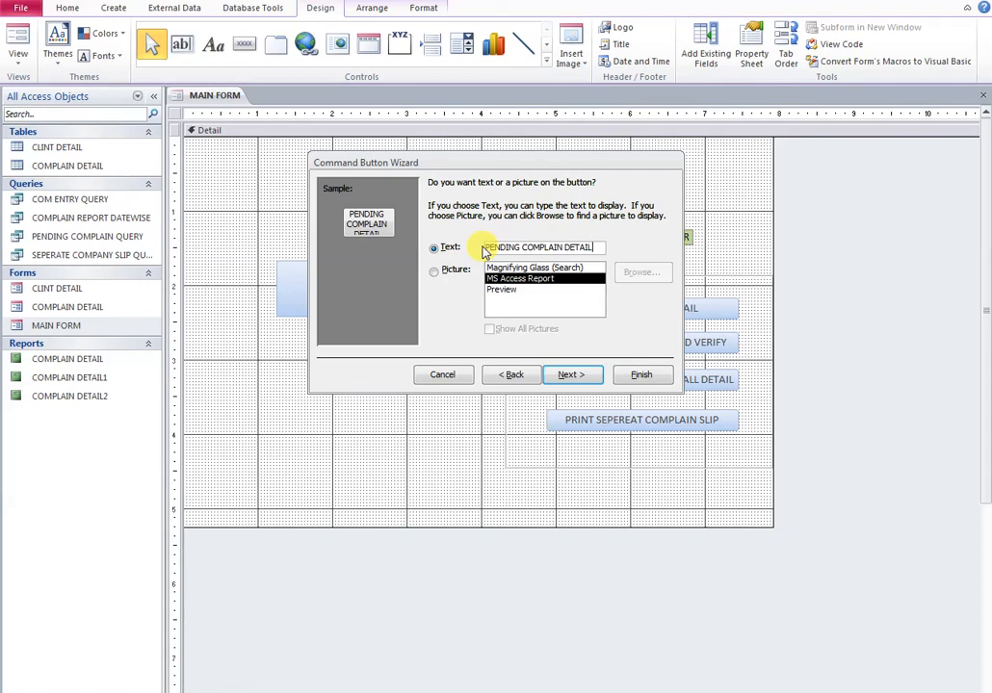
left_click(582, 375)
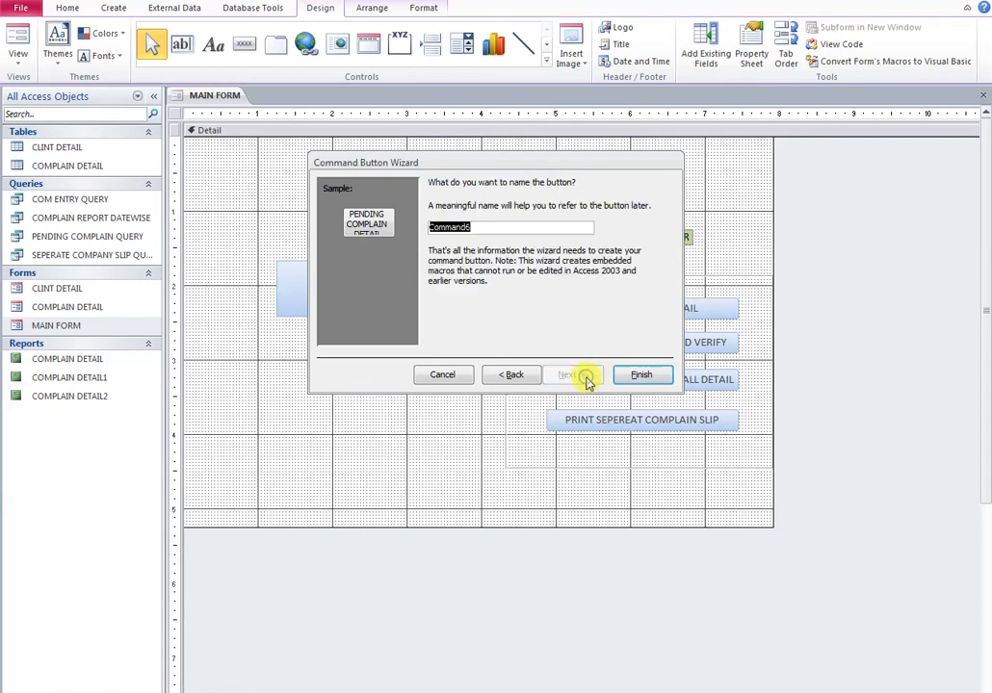
left_click(638, 376)
left_click(427, 387)
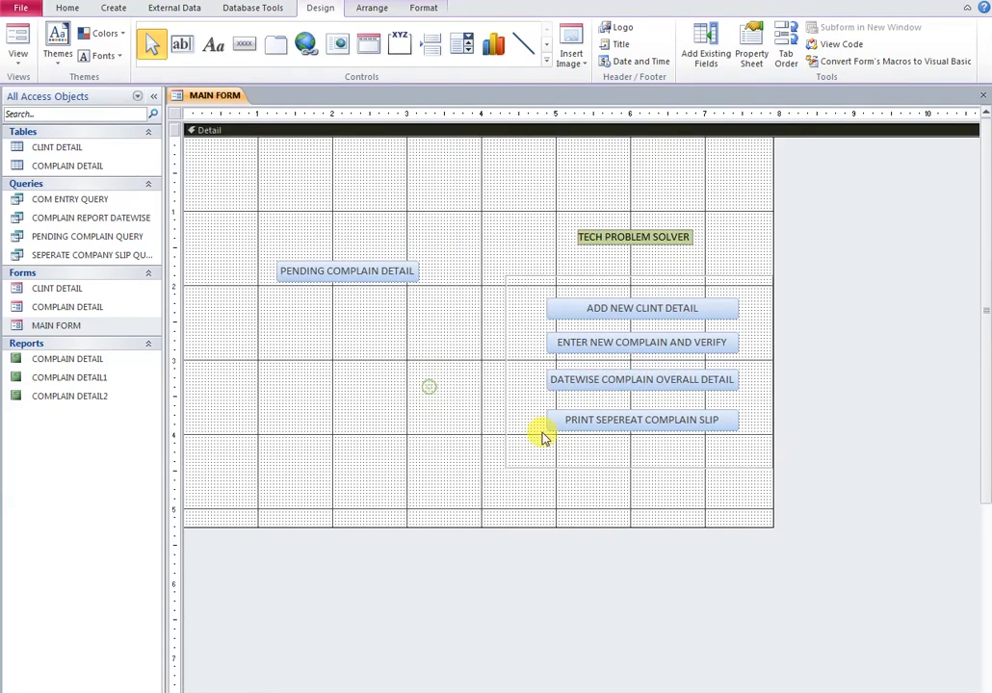
Enlarge the menu frame, place PENDING COMPLAIN DETAIL fifth below the others, and show MAIN FORM in Form View
left_click(643, 468)
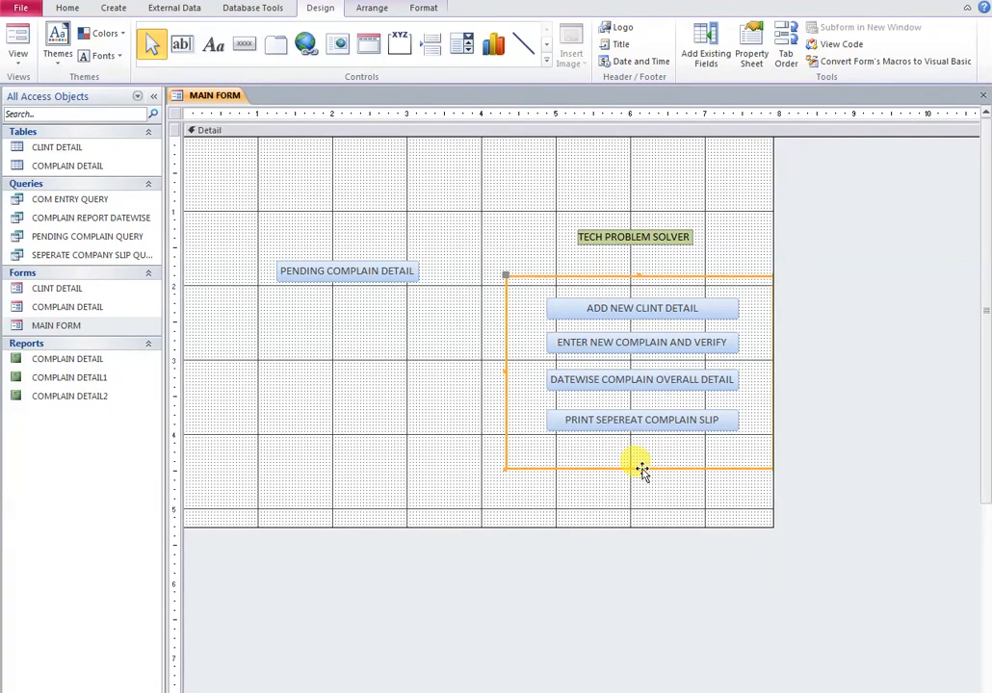
left_click_drag(638, 468, 637, 495)
left_click(307, 274)
left_click_drag(306, 273, 575, 461)
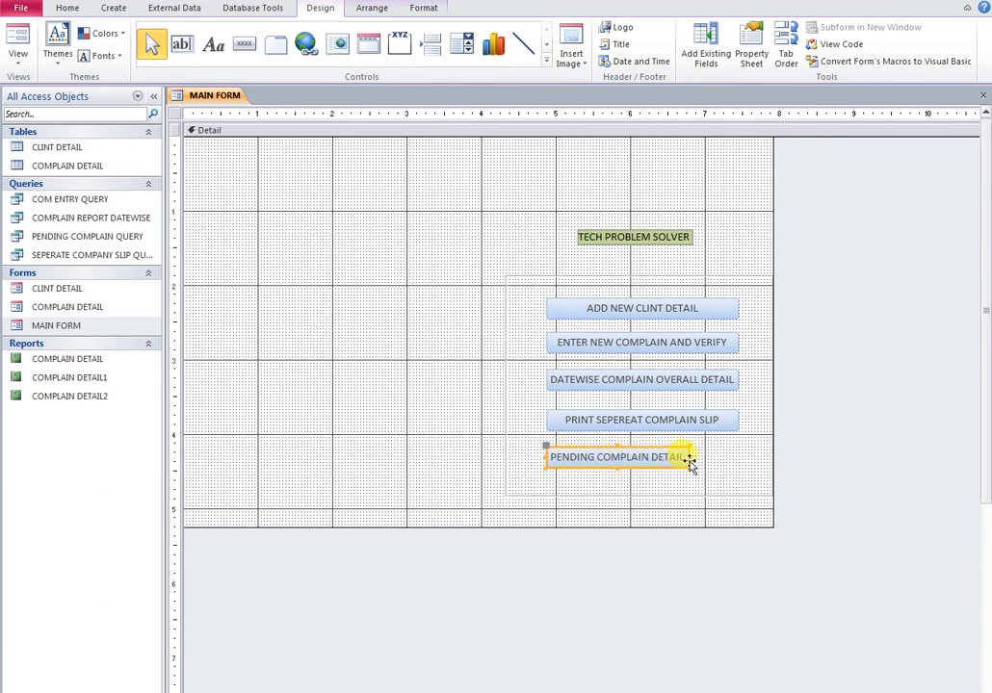
mouse_move(689, 458)
left_mouse_down()
mouse_move(738, 463)
mouse_move(695, 475)
left_mouse_up()
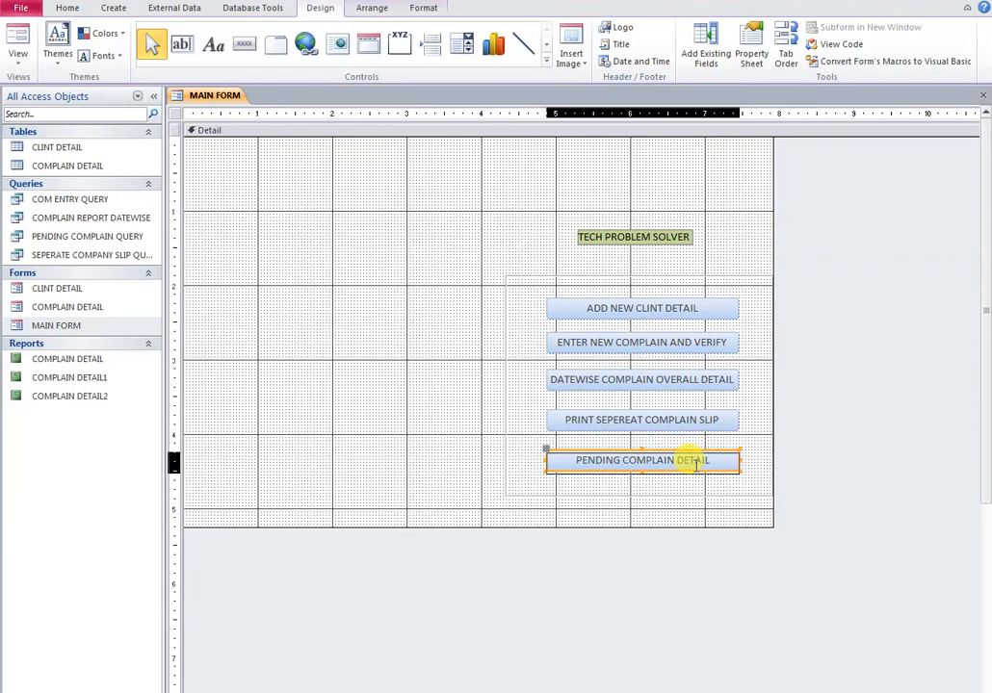
right_click(215, 96)
left_click(265, 165)
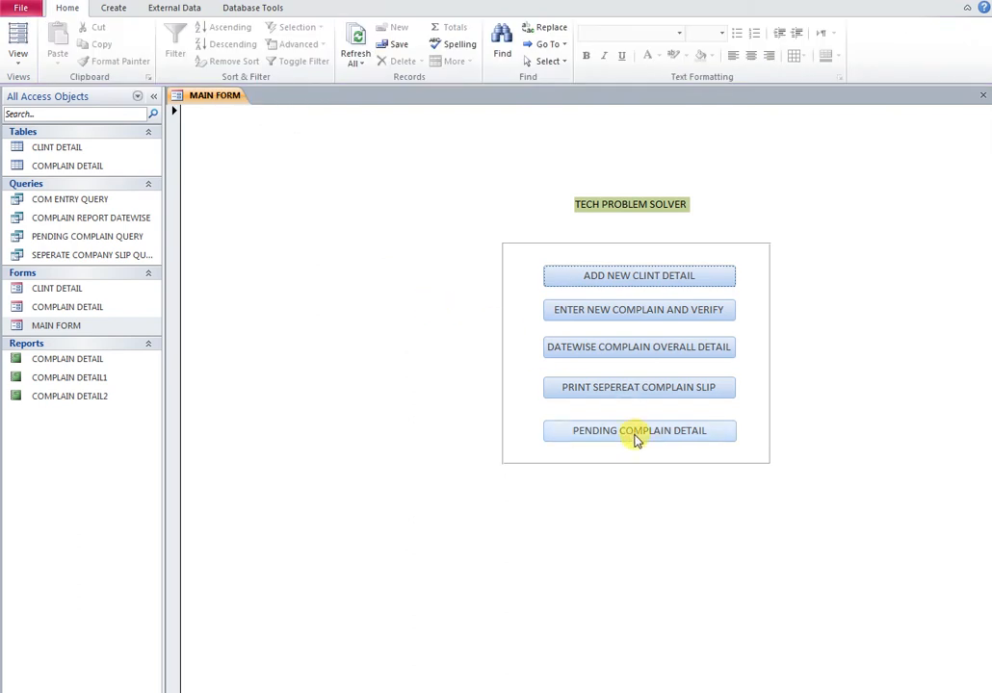
Use PENDING COMPLAIN DETAIL to preview COMPLAIN DETAIL2 and zoom in on the listed NEW ZONE complaint
left_click(153, 96)
left_click(468, 431)
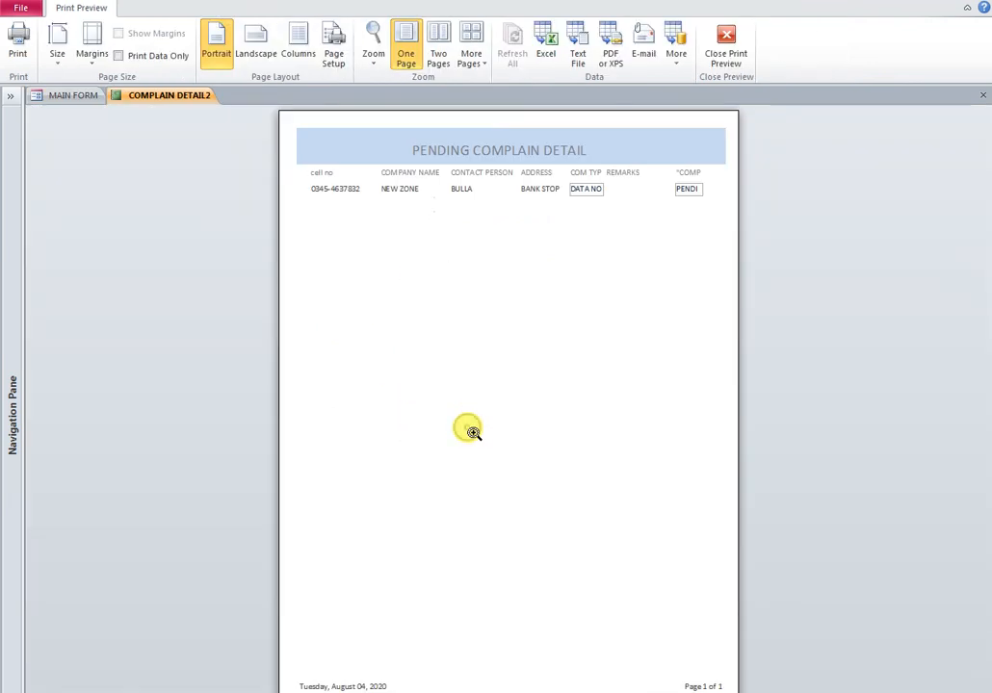
left_click(459, 197)
scroll(674, 260, "up", 1)
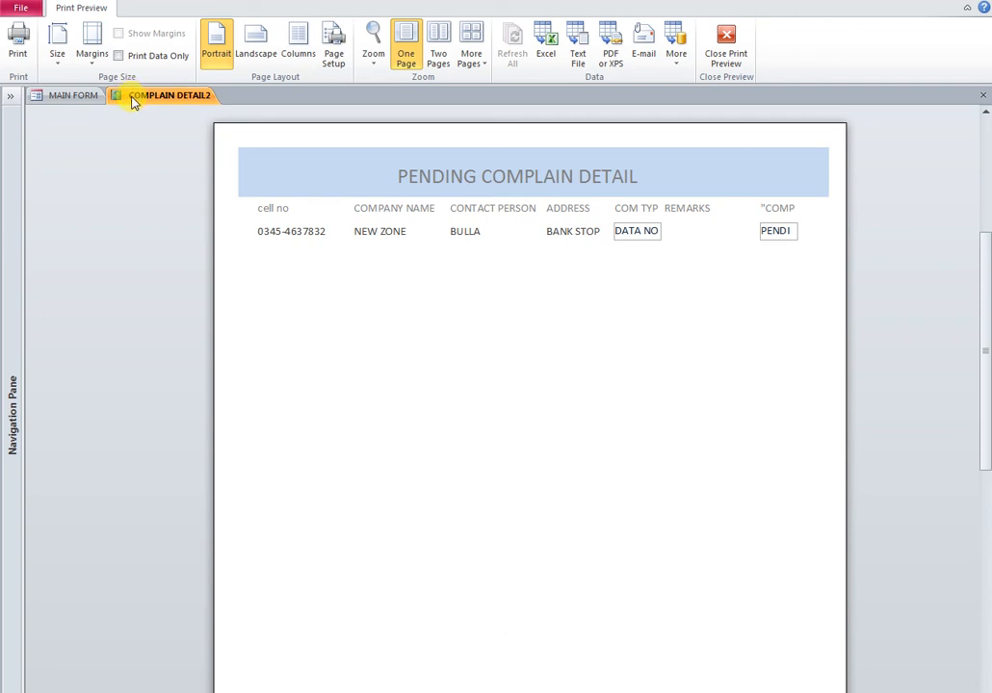
Open ENTER NEW COMPLAIN AND VERIFY and find the NEW ZONE complaint by its cell number
left_click(70, 103)
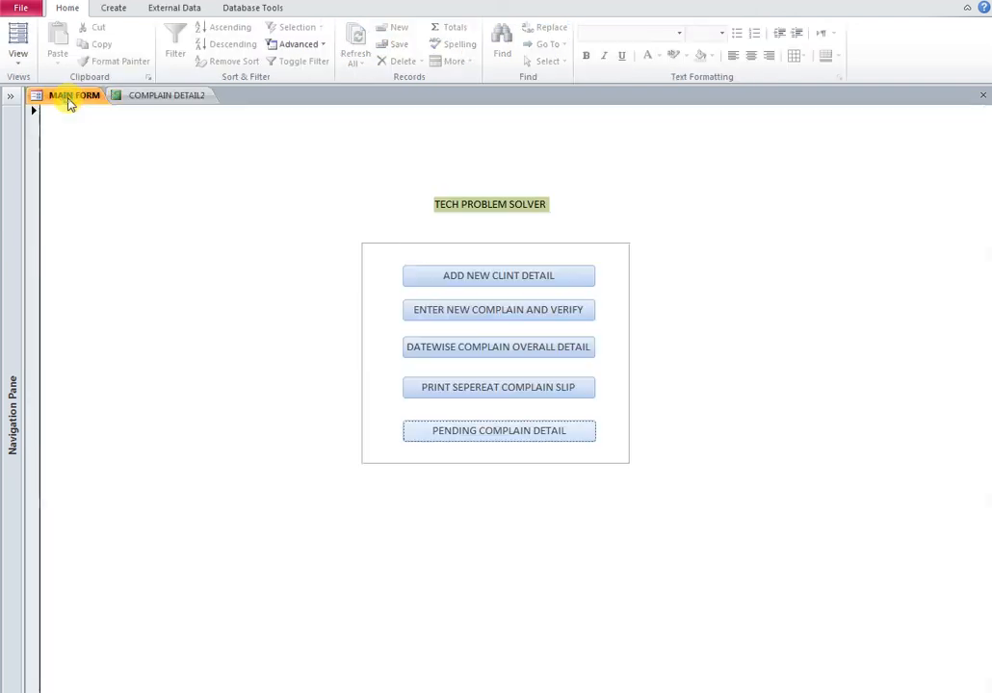
left_click(496, 309)
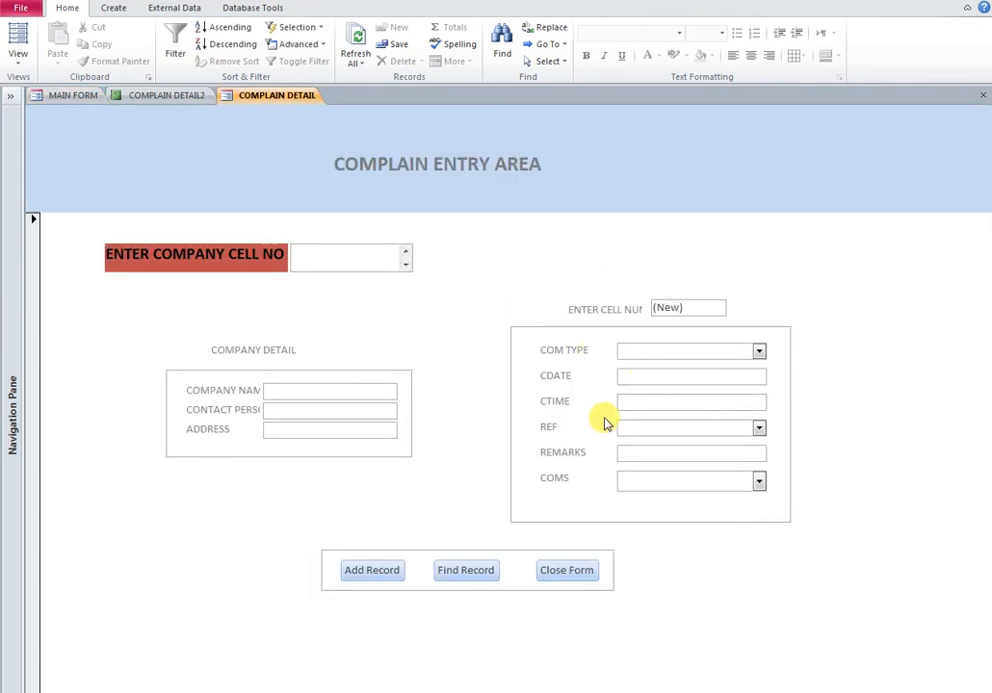
left_click(343, 262)
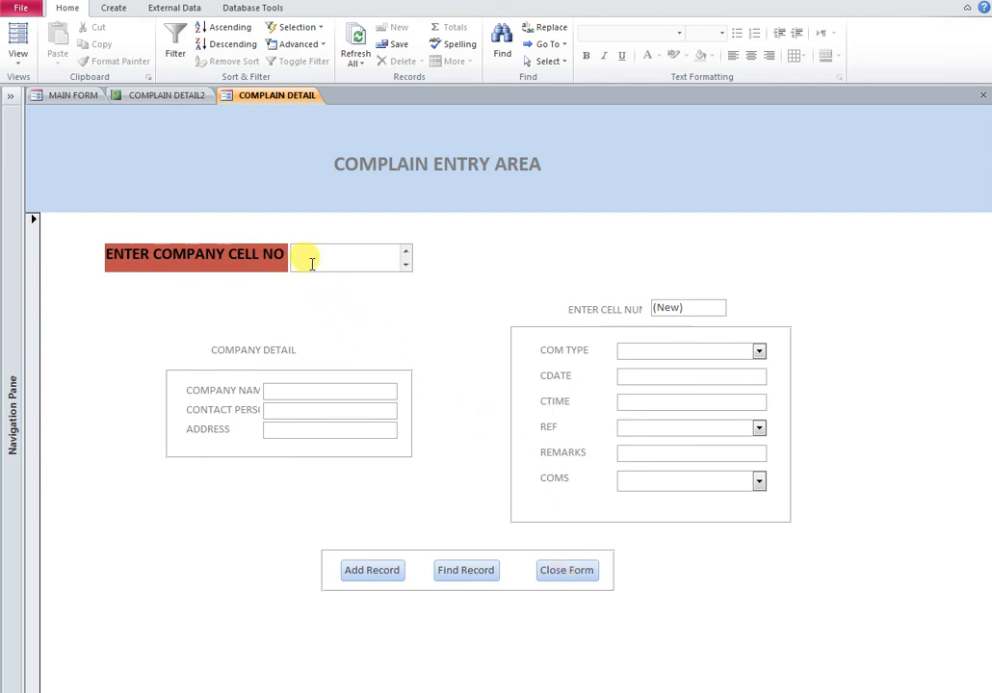
left_click(476, 575)
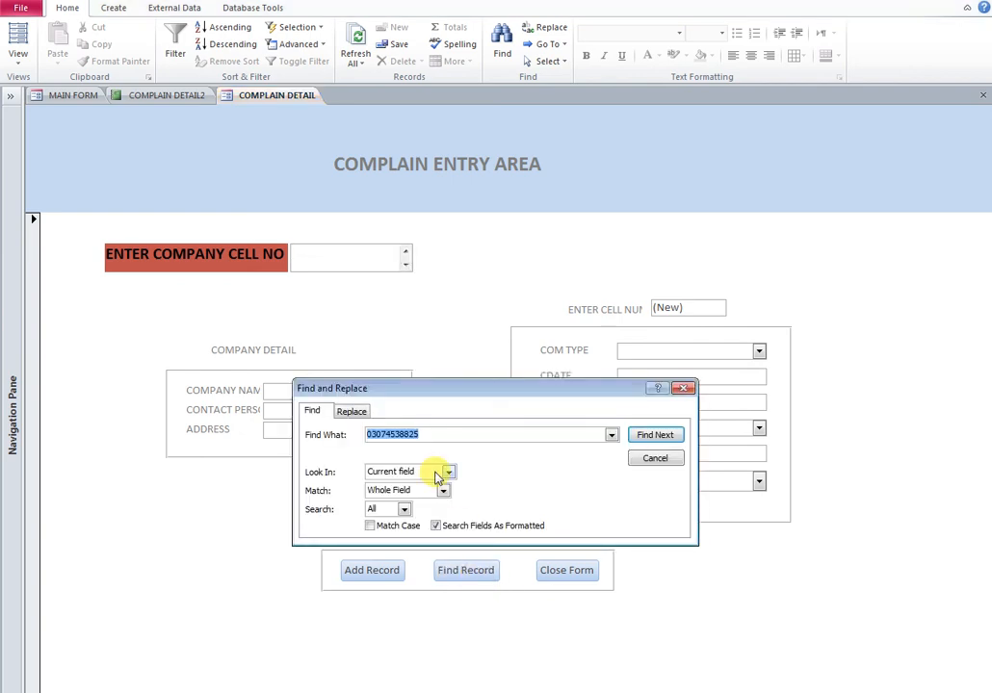
type("0")
key("Return")
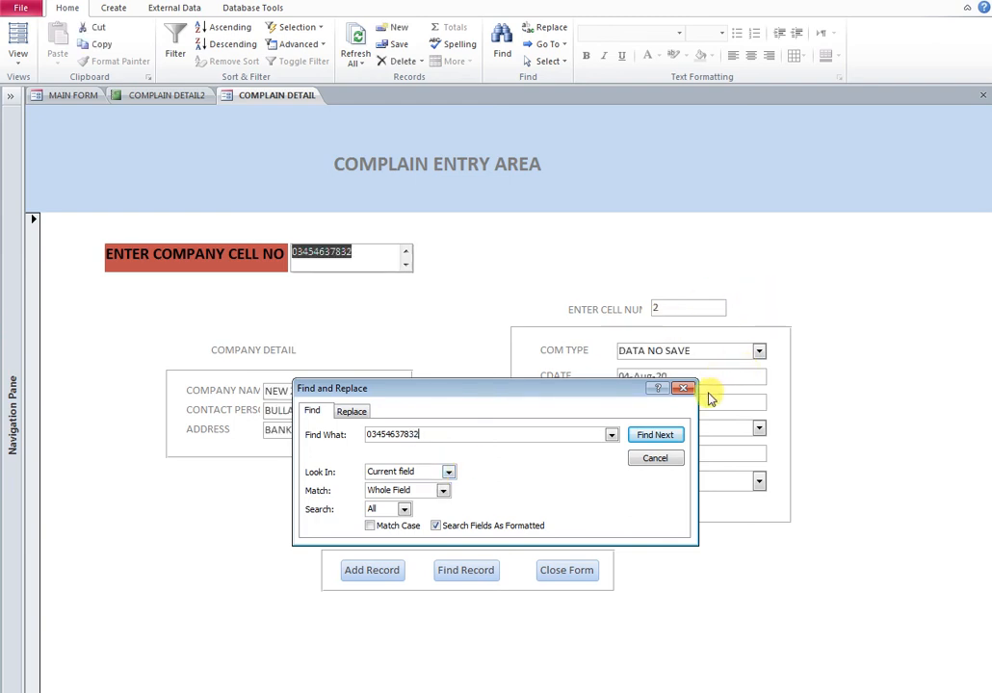
left_click(684, 388)
Change the complaint's COMS status to DONE, save it, and reopen the pending complaint report
left_click(760, 481)
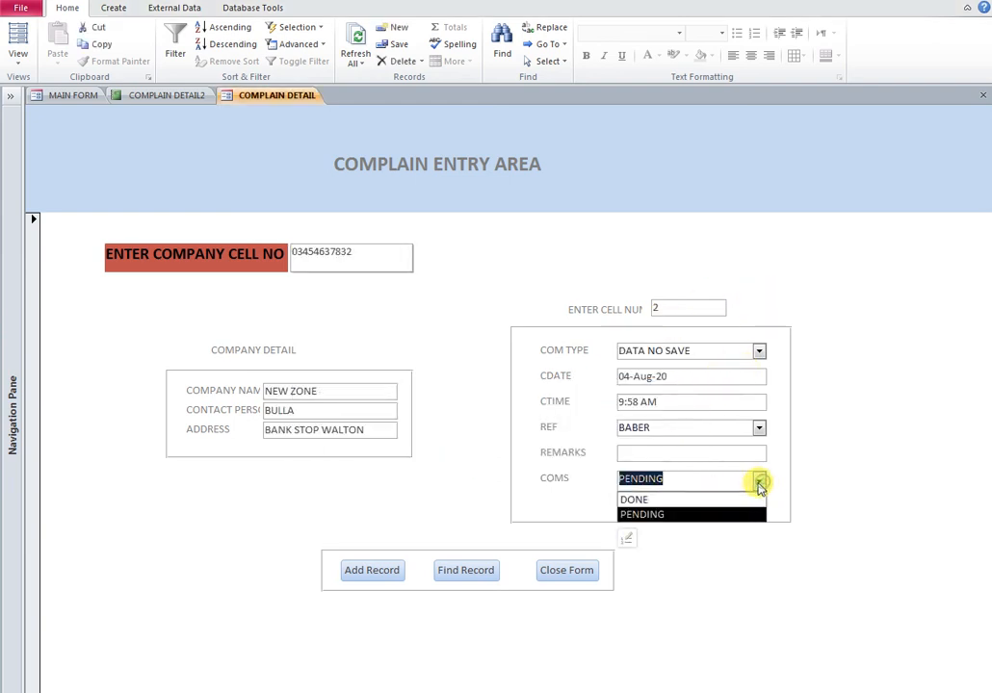
left_click(636, 501)
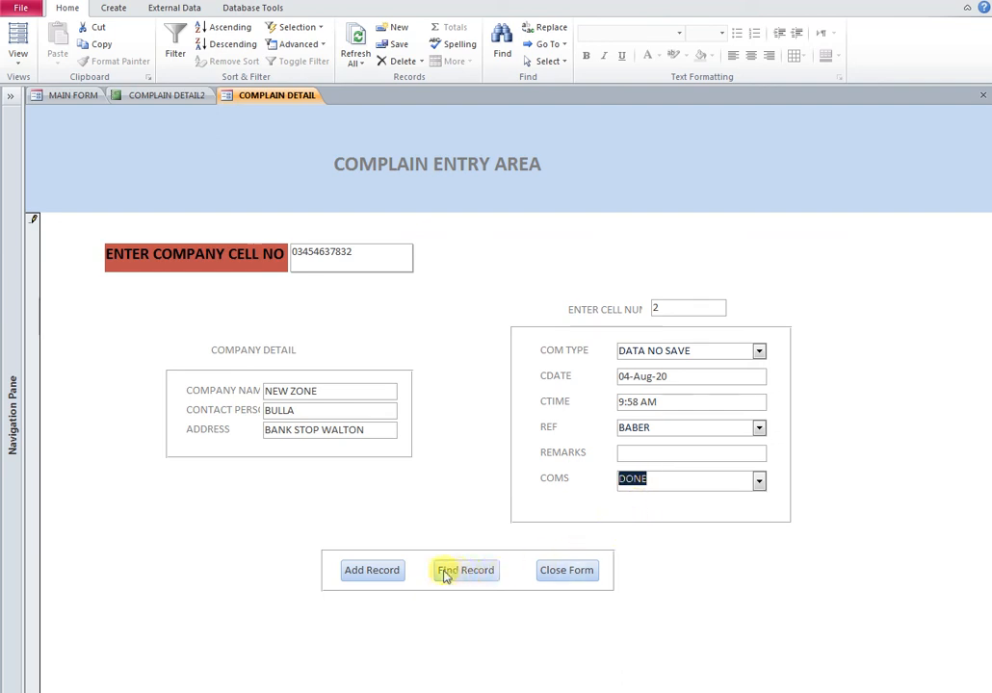
left_click(390, 576)
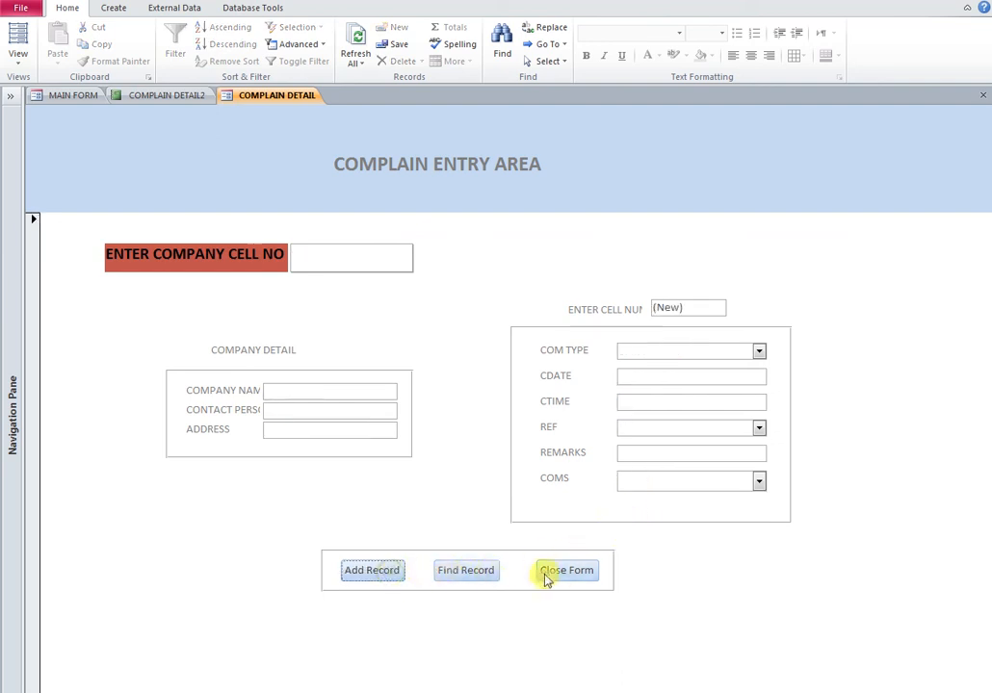
left_click(564, 571)
left_click(510, 434)
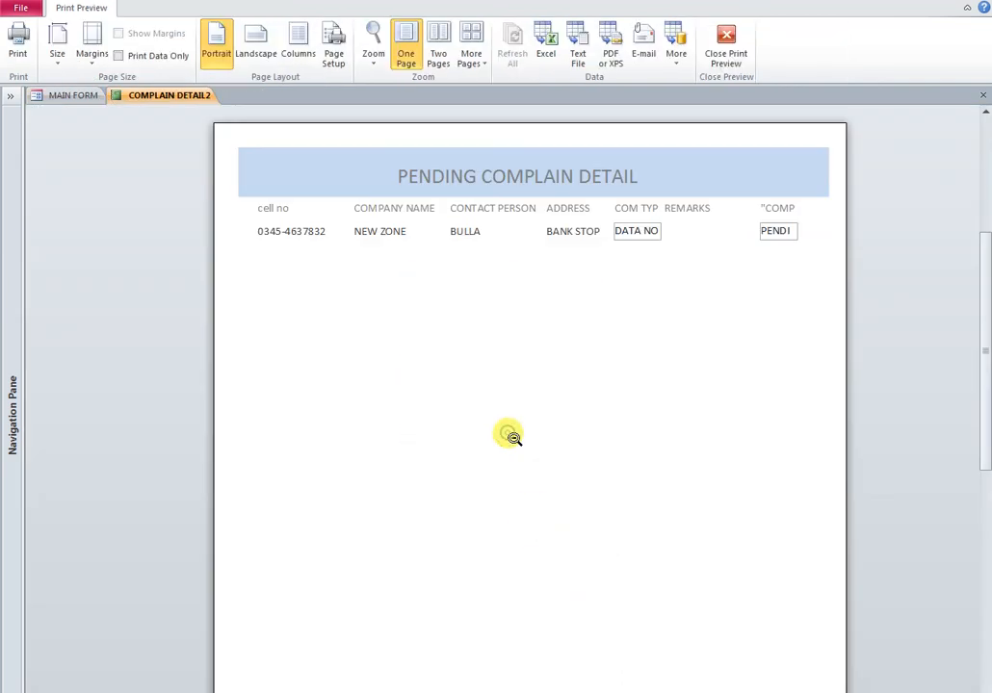
Refresh COMPLAIN DETAIL2 to confirm it lists no pending complaints, then close the preview
left_click(983, 96)
left_click(517, 430)
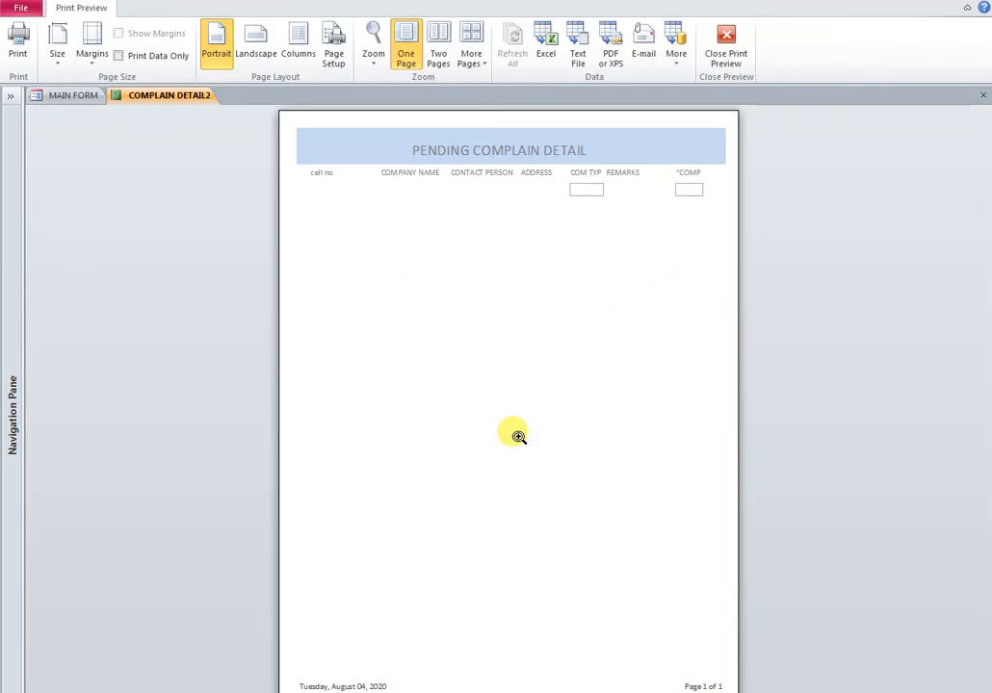
left_click(570, 182)
scroll(552, 266, "up", 3)
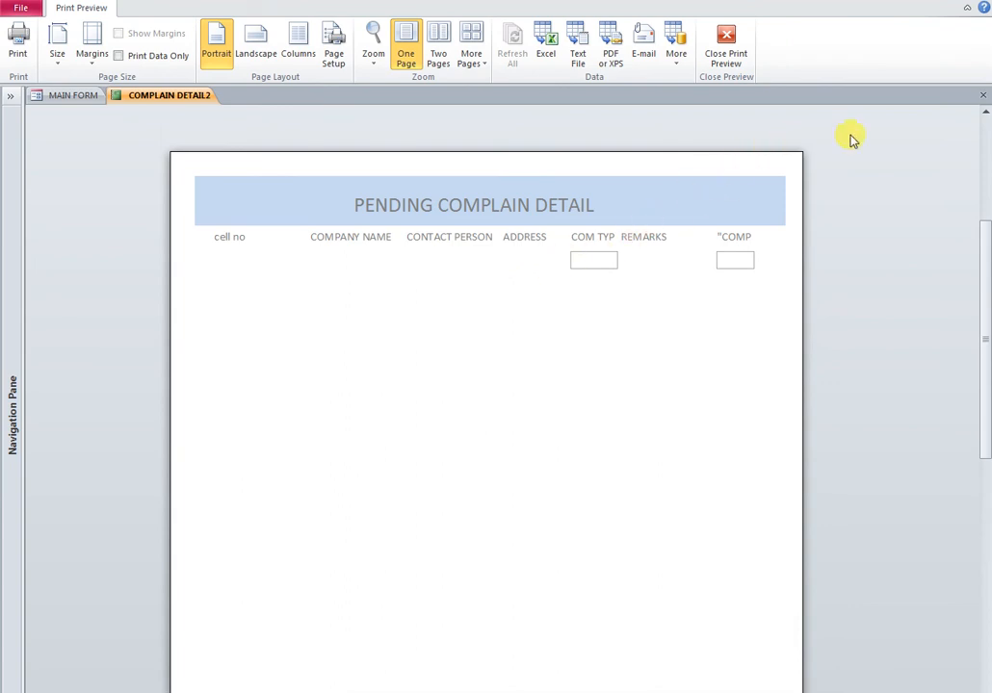
left_click(981, 99)
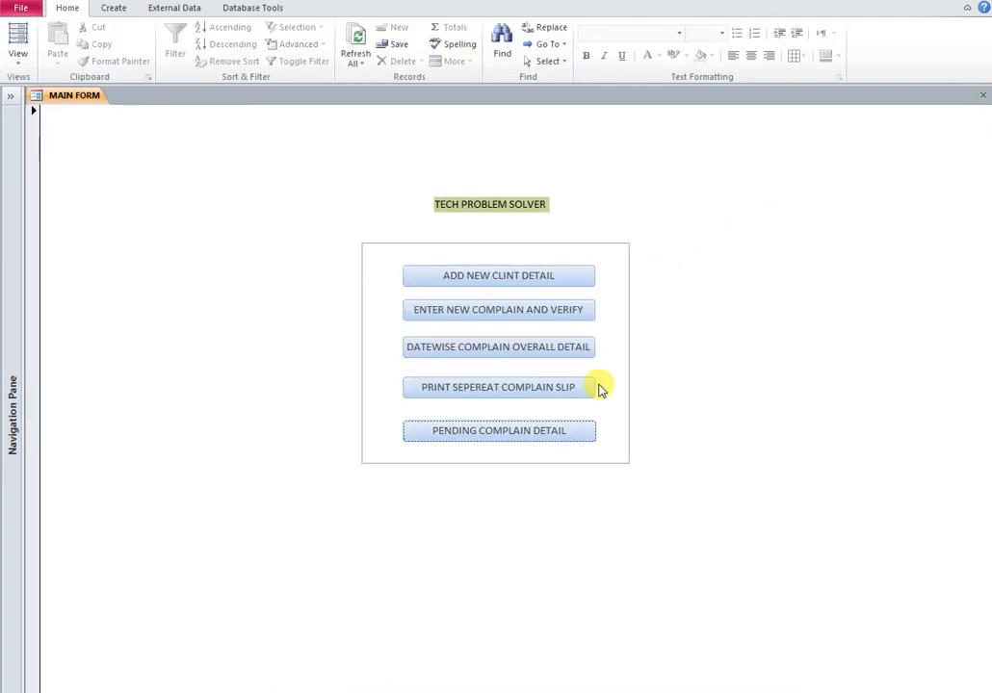